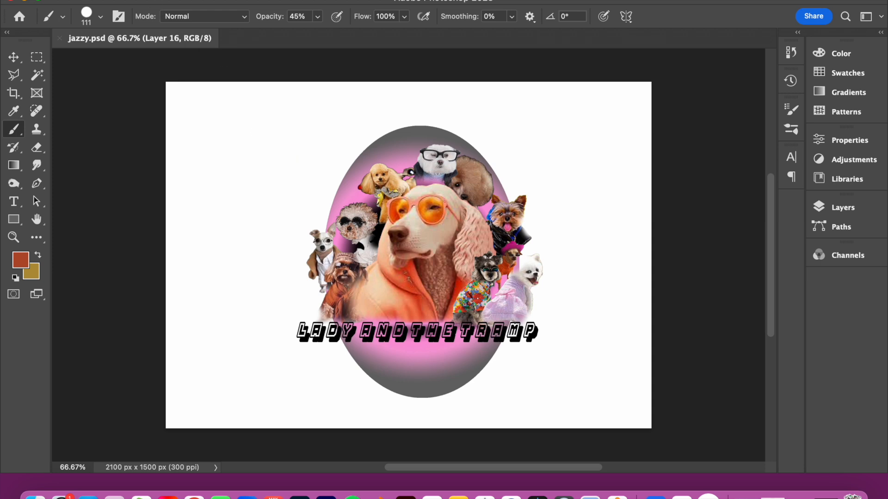
Create a new 8.5 x 11 inch portrait document at 300 pixels/inch in CMYK Color with a white background.
{"action": "left_click", "coordinate": [115, 1]}
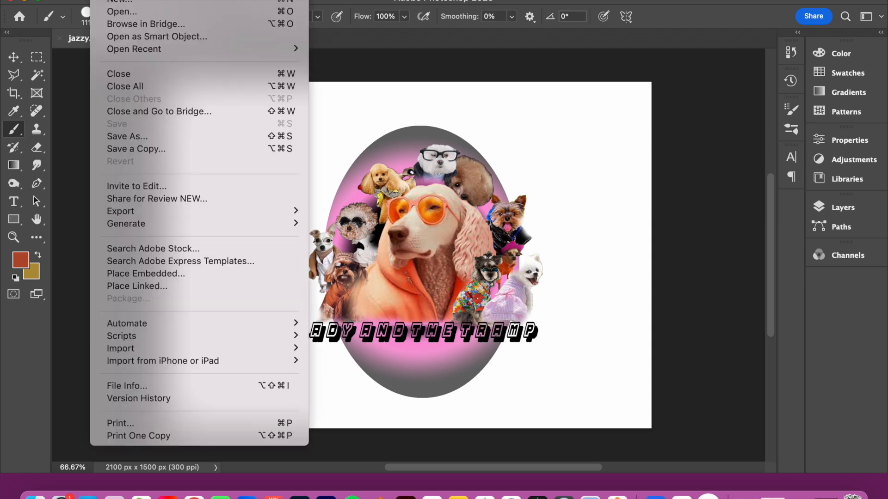
{"action": "left_click", "coordinate": [116, 3]}
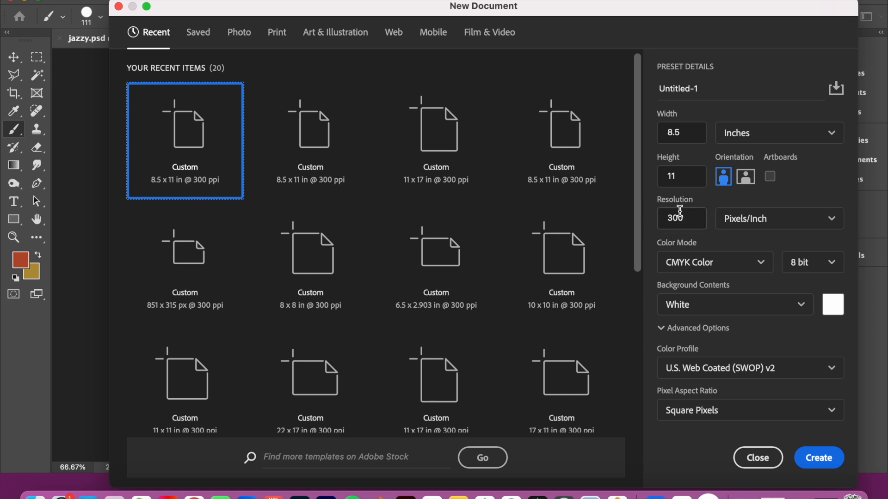
{"action": "left_click", "coordinate": [832, 461]}
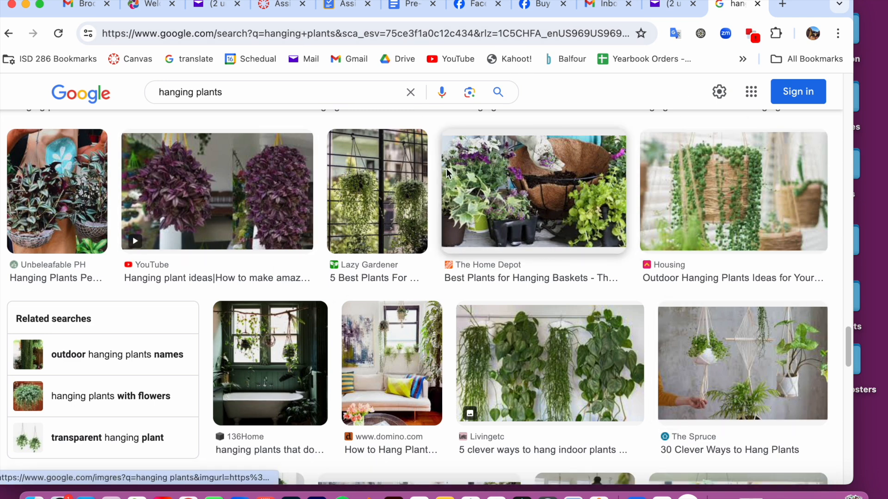
In the browser, open the purple "Hanging plant ideas" image result and save its larger picture to the desktop.
{"action": "left_click_drag", "start_coordinate": [814, 2], "coordinate": [837, 2]}
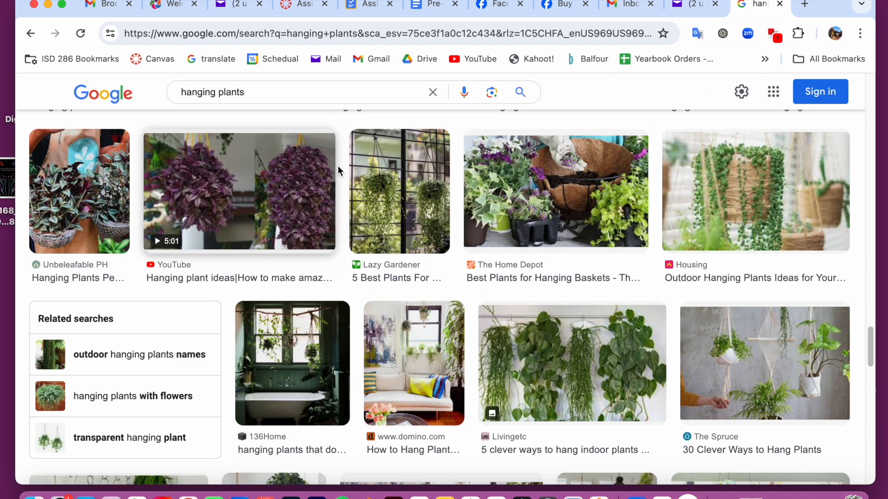
{"action": "left_click_drag", "start_coordinate": [806, 7], "coordinate": [649, 7]}
{"action": "left_click_drag", "start_coordinate": [83, 197], "coordinate": [259, 138]}
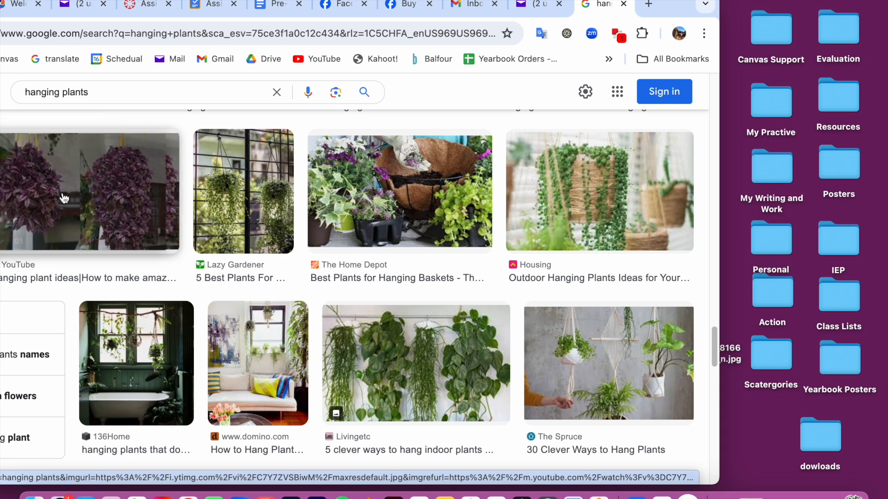
{"action": "left_click", "coordinate": [110, 191]}
{"action": "left_click_drag", "start_coordinate": [674, 2], "coordinate": [525, 3]}
{"action": "left_click_drag", "start_coordinate": [321, 244], "coordinate": [616, 46]}
{"action": "left_click_drag", "start_coordinate": [529, 3], "coordinate": [806, 3]}
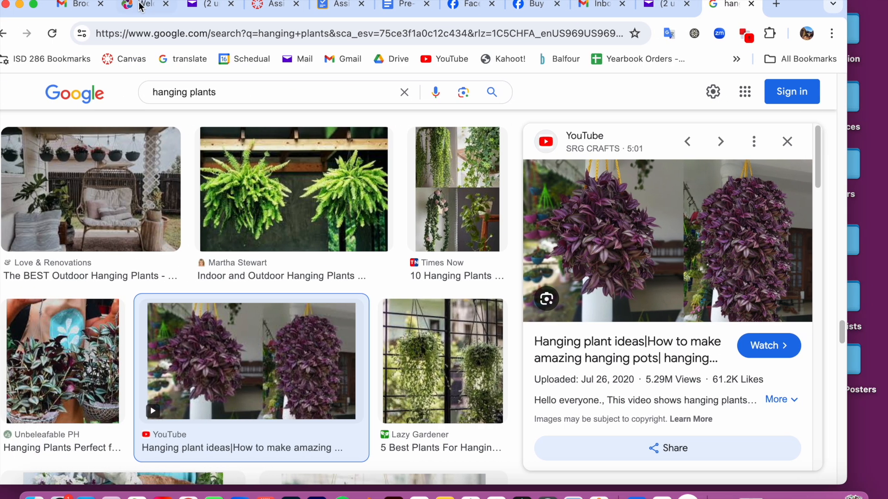
Switch to Photoshop and place maxresdefault-1.jpg from the desktop into the blank document at its default size.
{"action": "left_click", "coordinate": [21, 6]}
{"action": "left_click", "coordinate": [283, 496]}
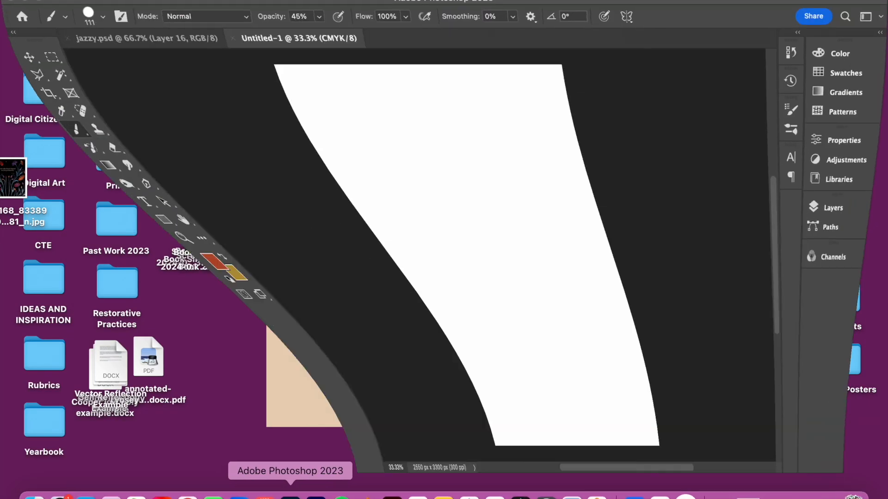
{"action": "left_click_drag", "start_coordinate": [671, 2], "coordinate": [308, 1]}
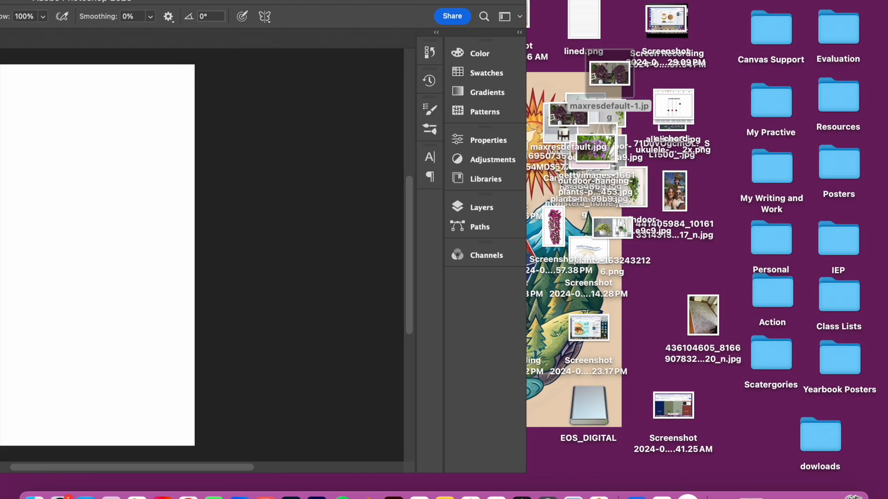
{"action": "left_click_drag", "start_coordinate": [609, 81], "coordinate": [103, 186]}
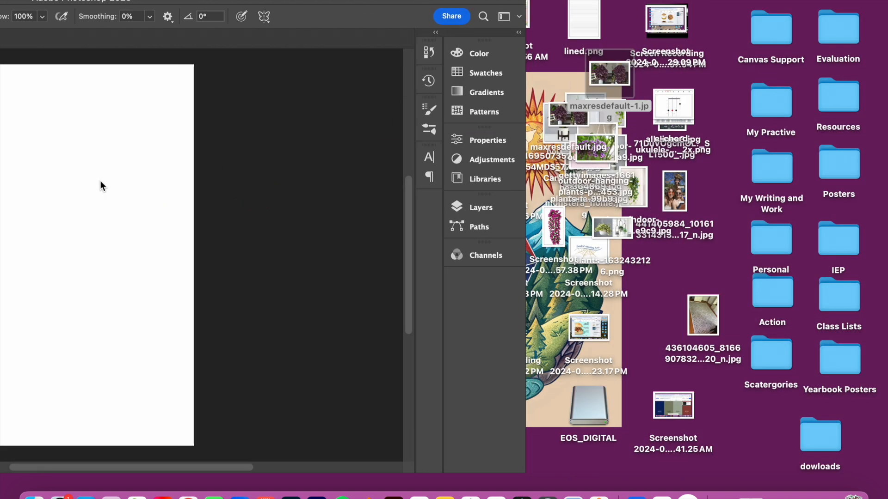
{"action": "left_click_drag", "start_coordinate": [263, 2], "coordinate": [514, 3]}
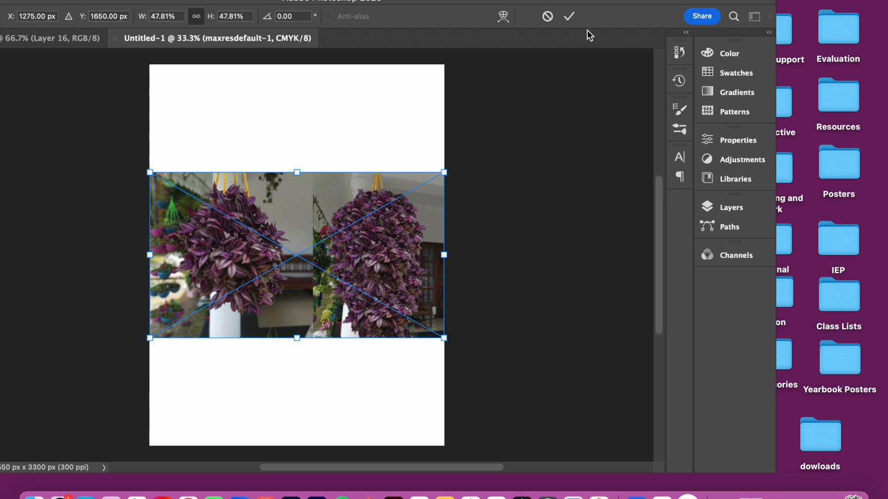
{"action": "left_click", "coordinate": [569, 18]}
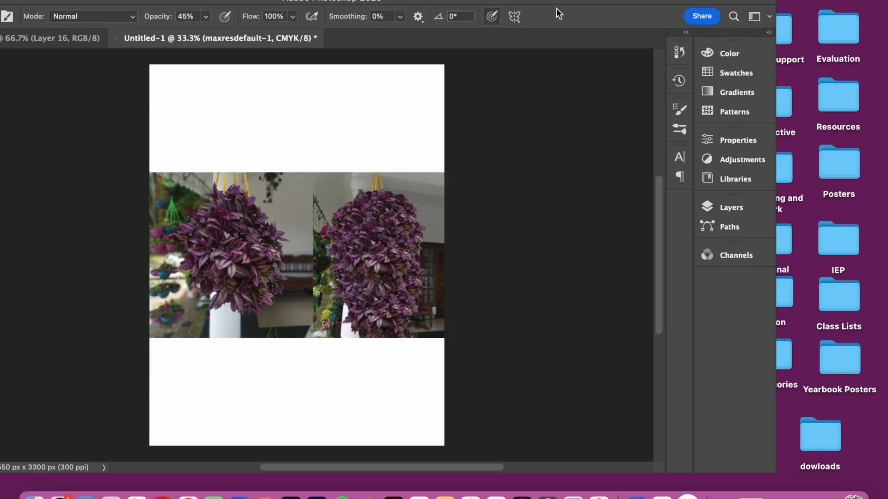
{"action": "left_click_drag", "start_coordinate": [520, 3], "coordinate": [612, 2]}
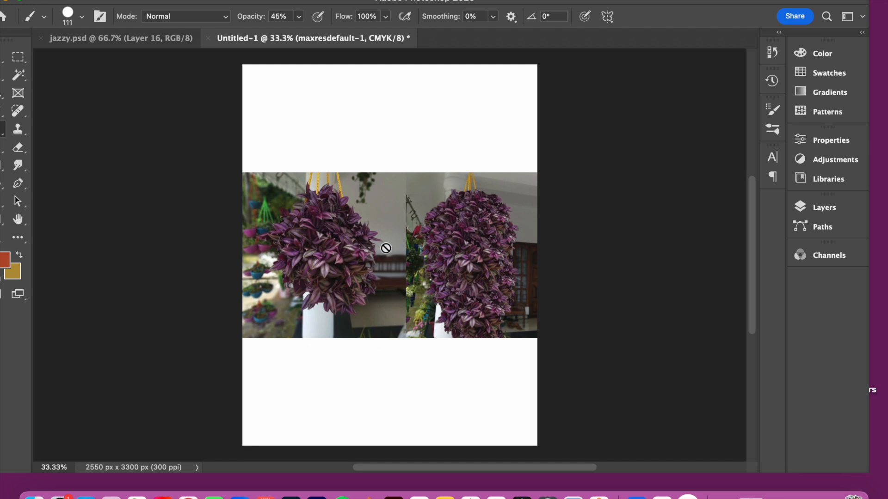
{"action": "left_click_drag", "start_coordinate": [136, 2], "coordinate": [155, 1]}
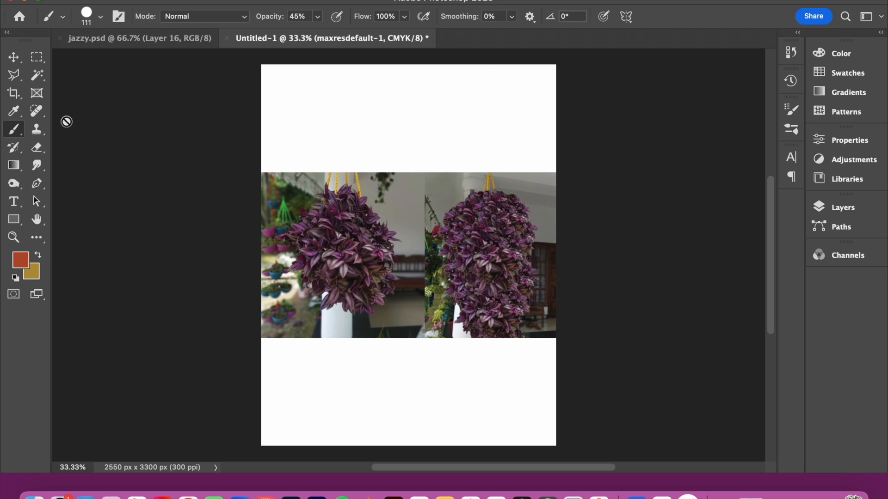
Select the hanging purple plant in the photo's left half with the Object Selection tool.
{"action": "left_click", "coordinate": [34, 74]}
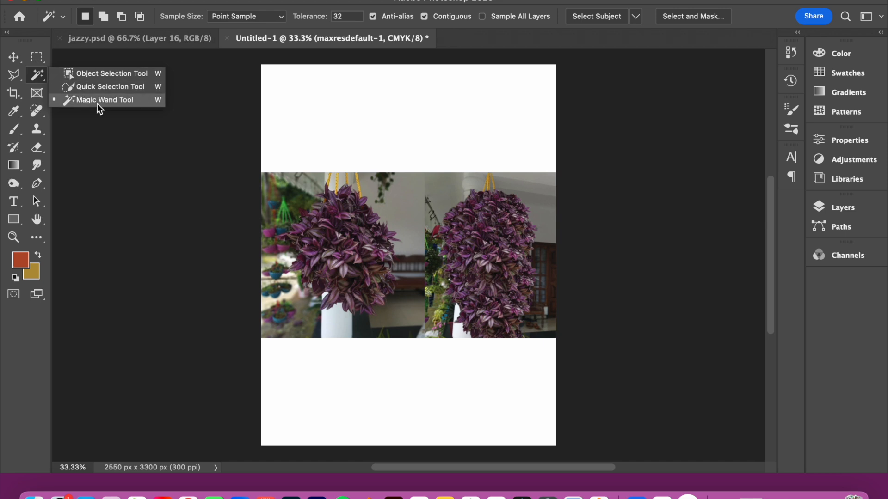
{"action": "left_click", "coordinate": [101, 73]}
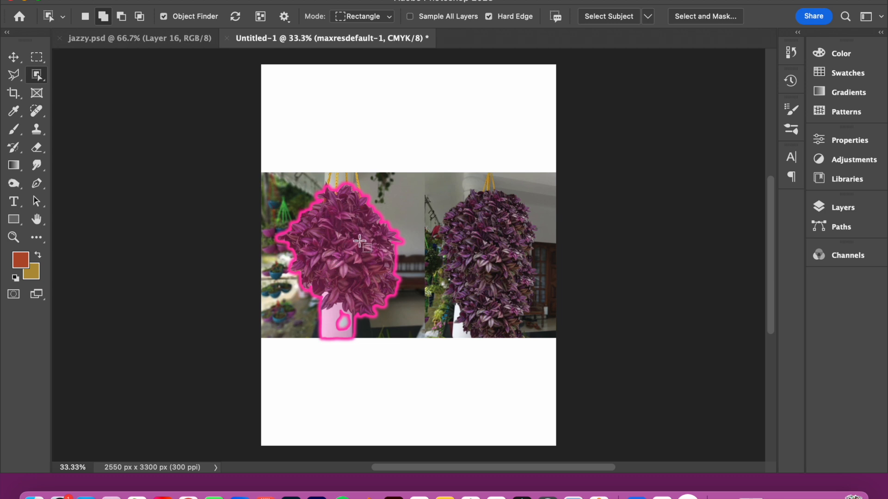
{"action": "left_click", "coordinate": [341, 243]}
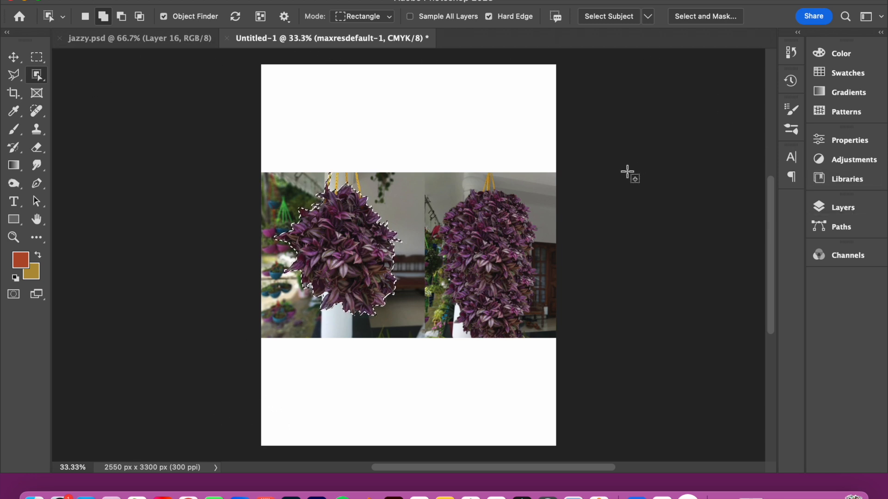
Add a layer mask to the maxresdefault-1 layer from the plant selection.
{"action": "scroll", "coordinate": [626, 173], "scroll_direction": "right", "scroll_amount": 5}
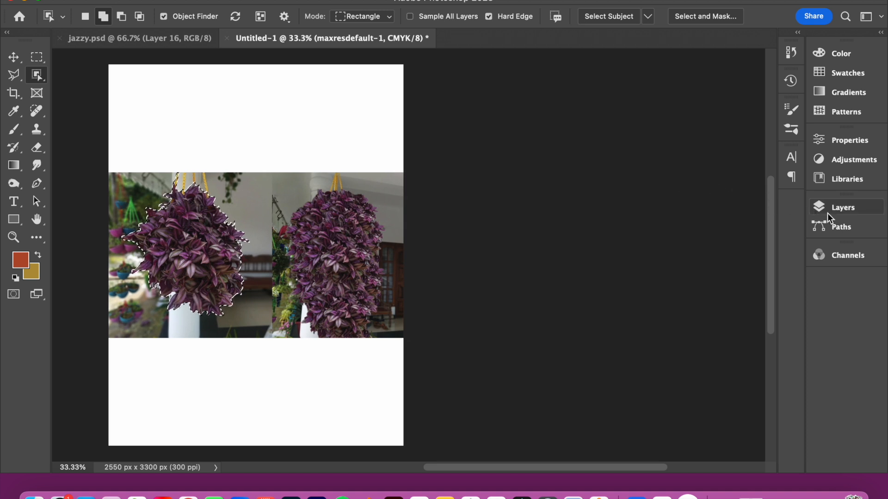
{"action": "left_click", "coordinate": [827, 213]}
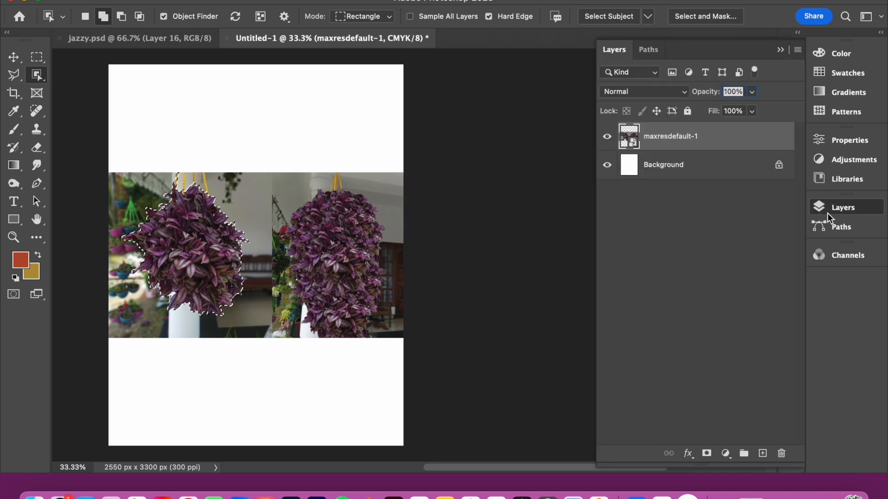
{"action": "left_click", "coordinate": [706, 454]}
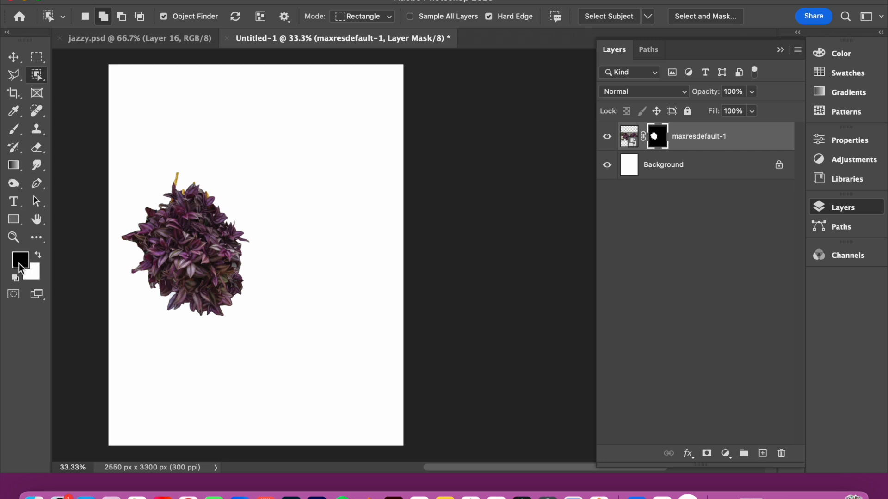
Choose the Brush tool and set its opacity to 100%.
{"action": "left_click", "coordinate": [14, 130]}
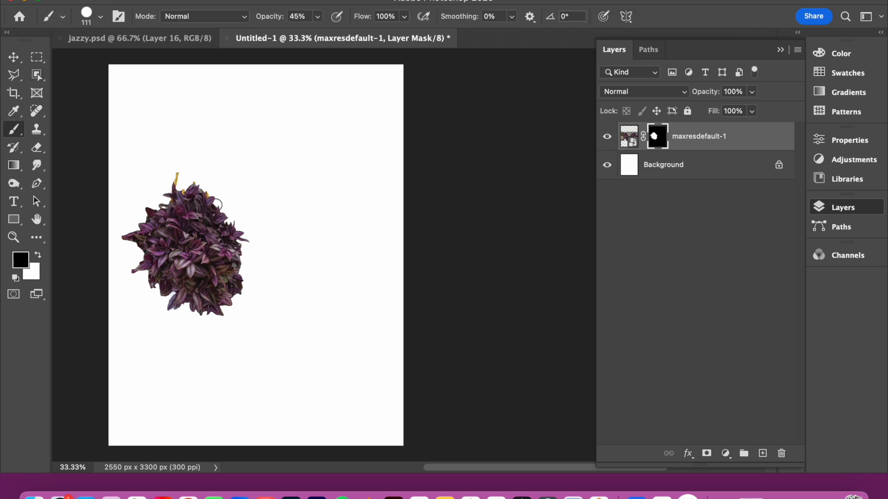
{"action": "left_click", "coordinate": [317, 17]}
{"action": "left_click_drag", "start_coordinate": [323, 34], "coordinate": [375, 35]}
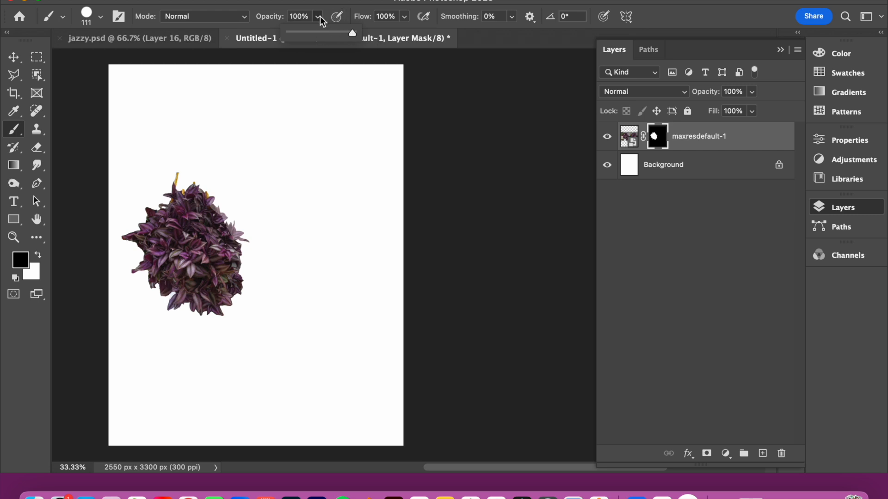
{"action": "left_click", "coordinate": [319, 18]}
Use the Soft Round brush at 0% hardness and set its size to 185 px.
{"action": "left_click", "coordinate": [101, 17]}
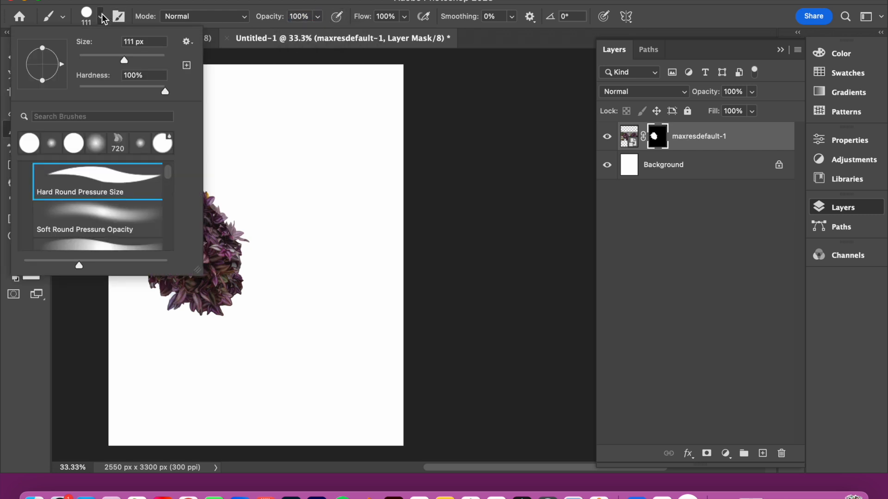
{"action": "left_click_drag", "start_coordinate": [127, 93], "coordinate": [121, 93]}
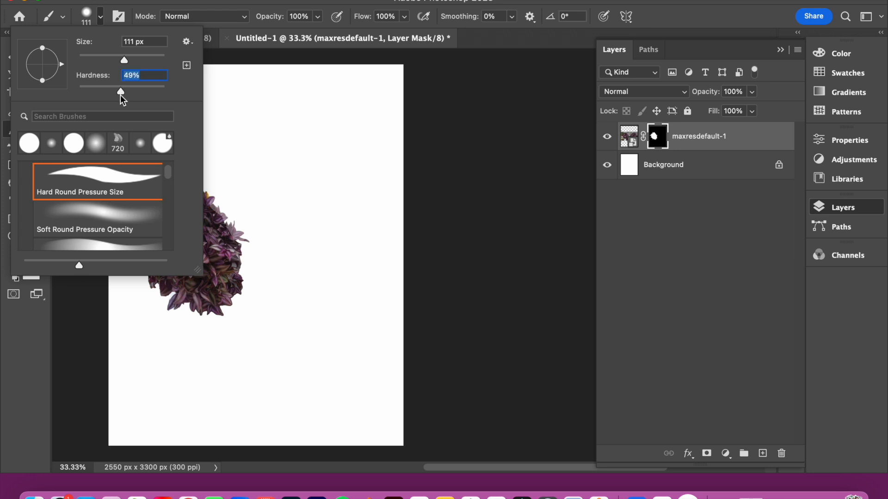
{"action": "scroll", "coordinate": [113, 178], "scroll_direction": "up", "scroll_amount": 4}
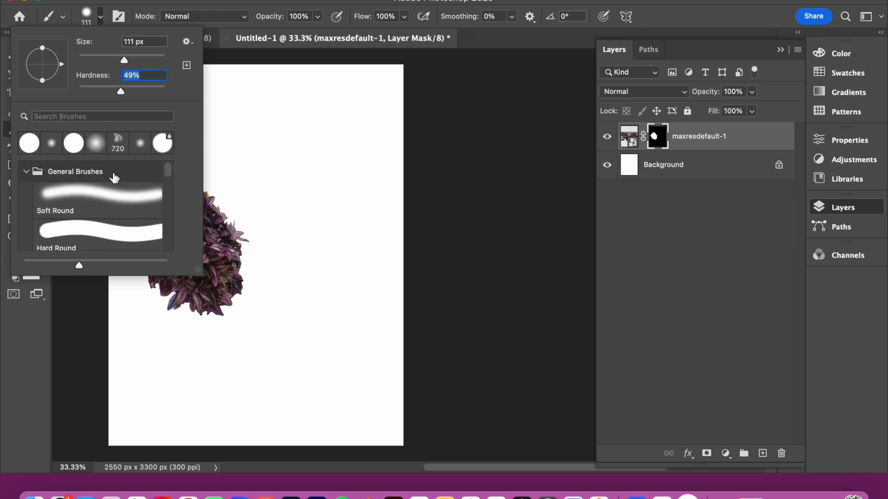
{"action": "left_click", "coordinate": [109, 187]}
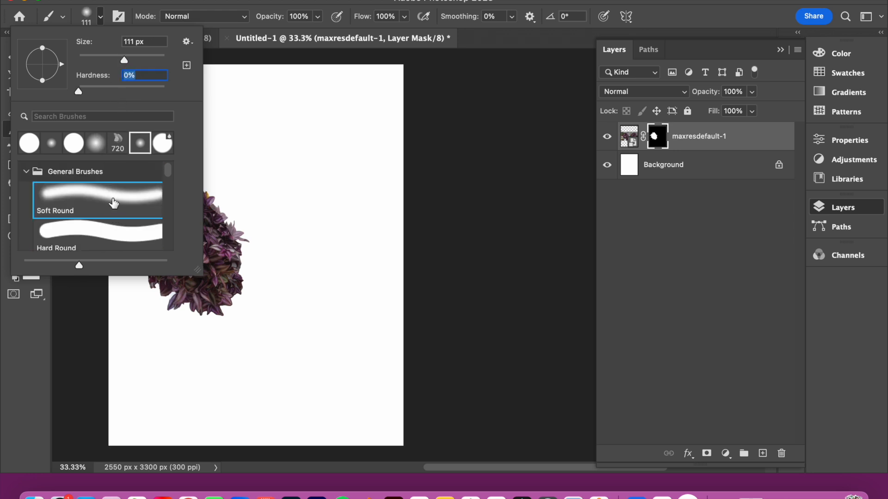
{"action": "left_click", "coordinate": [101, 17]}
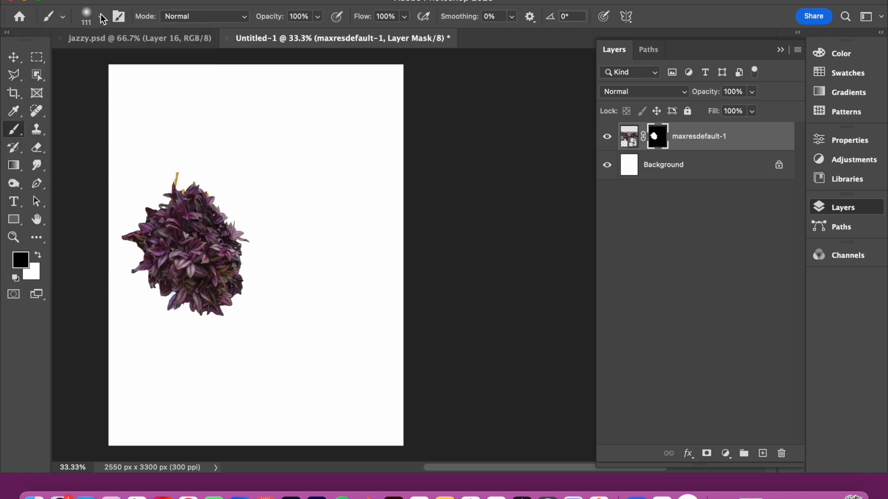
{"action": "left_click", "coordinate": [101, 17]}
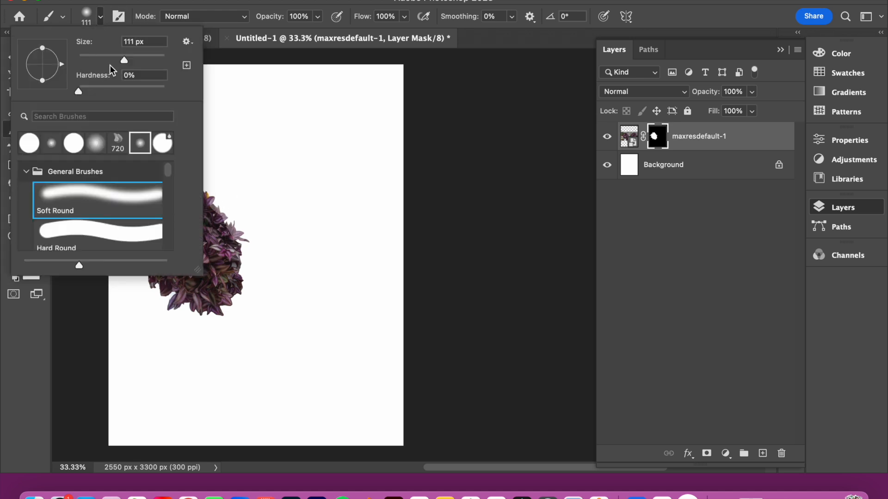
{"action": "left_click_drag", "start_coordinate": [125, 62], "coordinate": [139, 61]}
{"action": "left_click", "coordinate": [101, 17]}
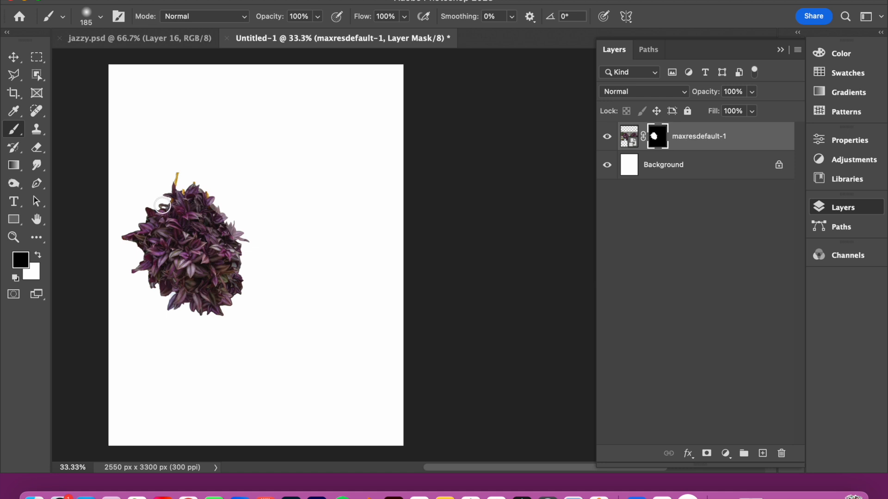
Try painting black and white along the plant's upper and right edges on the layer mask, and undo the strokes.
{"action": "mouse_move", "coordinate": [195, 189]}
{"action": "left_mouse_down"}
{"action": "mouse_move", "coordinate": [235, 225]}
{"action": "mouse_move", "coordinate": [245, 294]}
{"action": "mouse_move", "coordinate": [244, 239]}
{"action": "mouse_move", "coordinate": [217, 194]}
{"action": "mouse_move", "coordinate": [166, 177]}
{"action": "mouse_move", "coordinate": [197, 181]}
{"action": "left_mouse_up"}
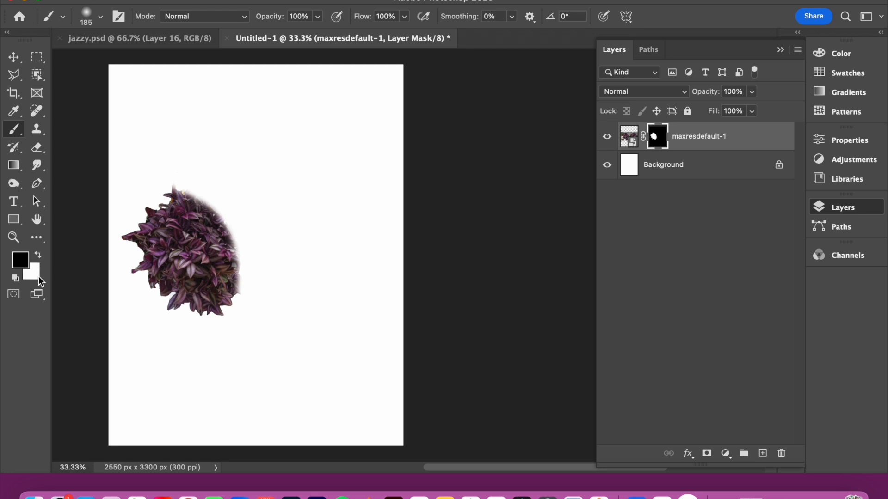
{"action": "left_click", "coordinate": [38, 256]}
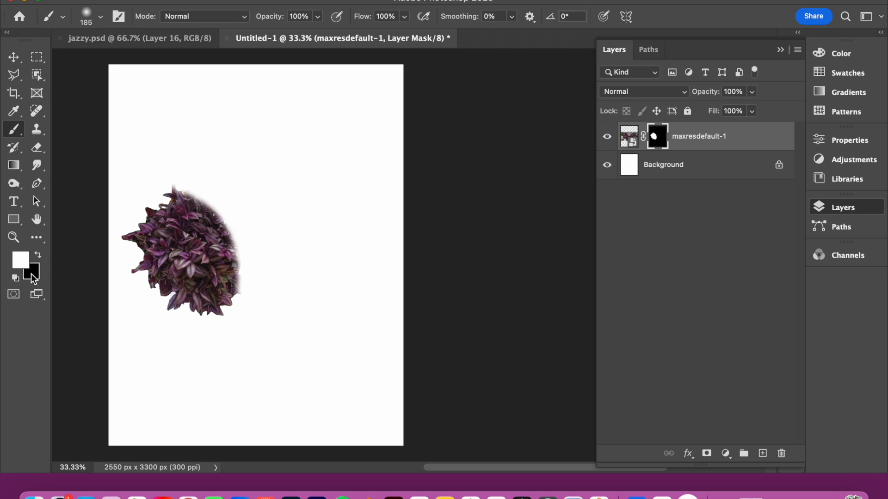
{"action": "mouse_move", "coordinate": [193, 188]}
{"action": "left_mouse_down"}
{"action": "mouse_move", "coordinate": [227, 217]}
{"action": "mouse_move", "coordinate": [240, 268]}
{"action": "mouse_move", "coordinate": [234, 301]}
{"action": "mouse_move", "coordinate": [236, 272]}
{"action": "mouse_move", "coordinate": [213, 193]}
{"action": "mouse_move", "coordinate": [147, 228]}
{"action": "left_mouse_up"}
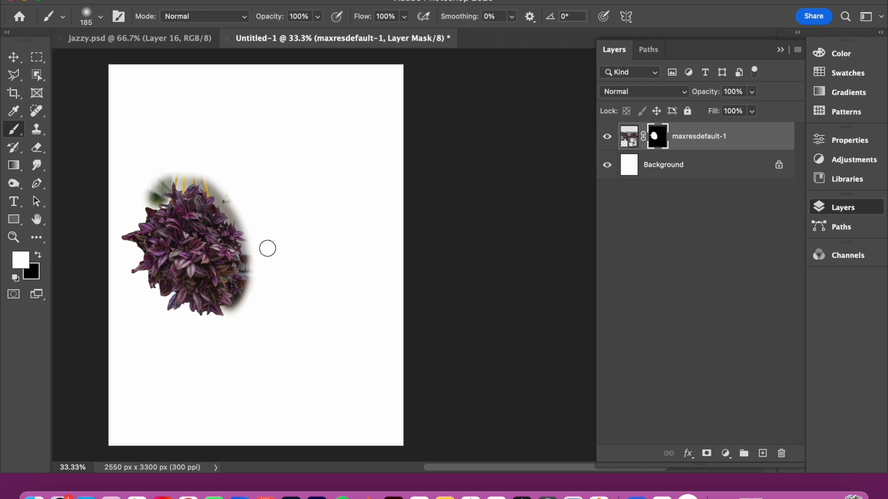
{"action": "key", "text": "super+z"}
{"action": "key", "text": "super+z"}
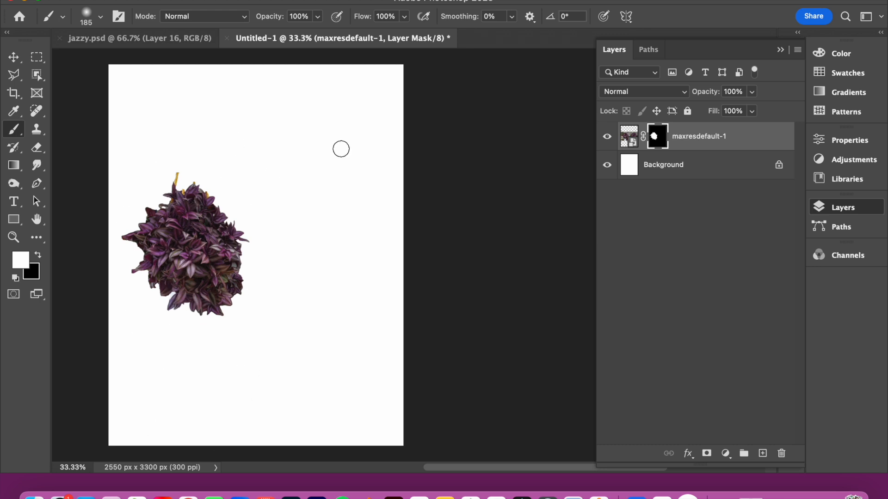
Place the best-indoor-hanging-plants philodendron photo from the desktop into the document and accept it at 52.80% scale.
{"action": "left_click_drag", "start_coordinate": [675, 1], "coordinate": [280, 2]}
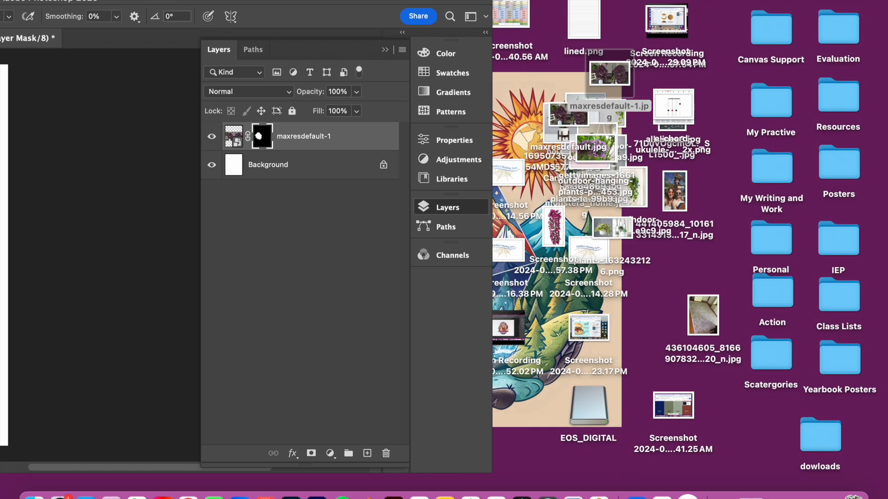
{"action": "left_click_drag", "start_coordinate": [603, 161], "coordinate": [561, 209]}
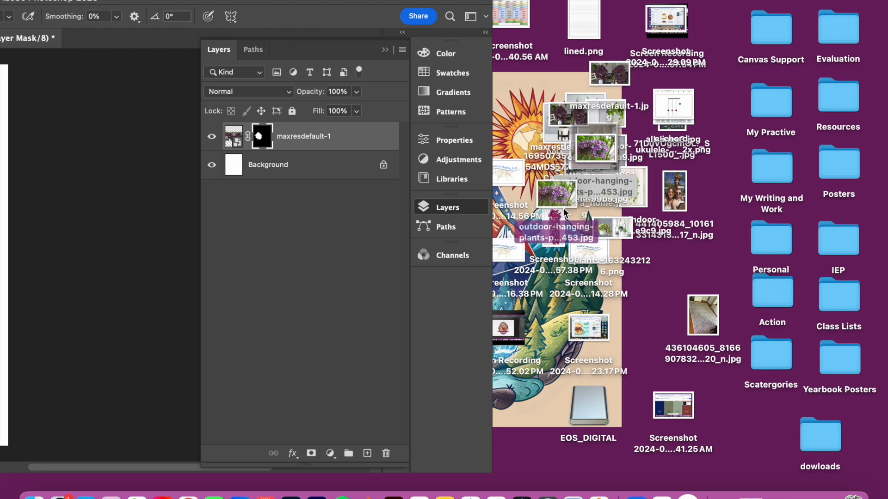
{"action": "left_click_drag", "start_coordinate": [326, 2], "coordinate": [431, 3]}
{"action": "left_click_drag", "start_coordinate": [639, 191], "coordinate": [37, 199]}
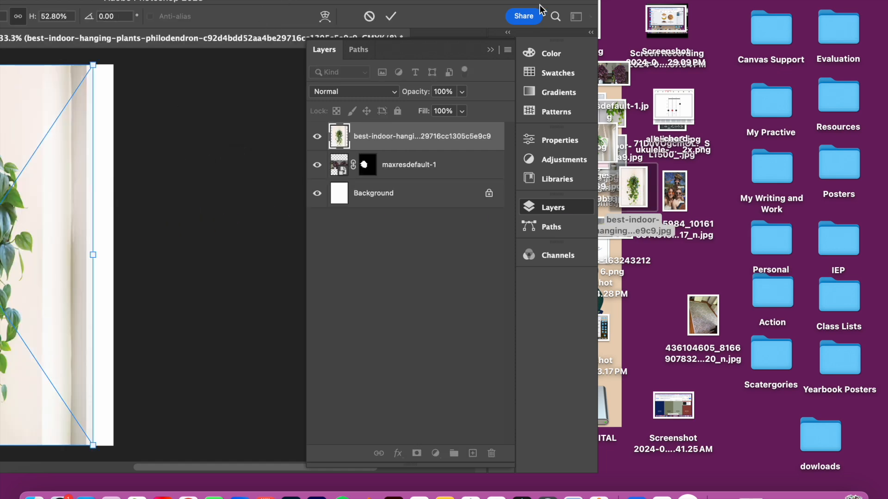
{"action": "left_click_drag", "start_coordinate": [370, 2], "coordinate": [692, 2]}
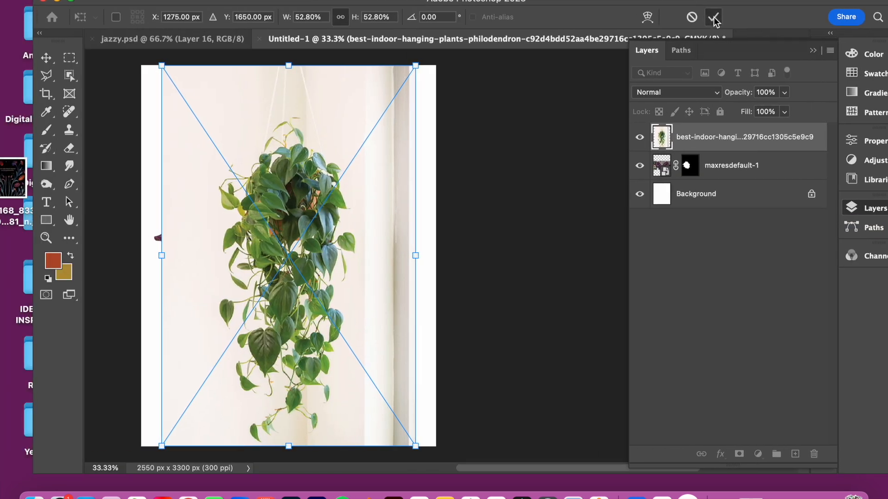
{"action": "left_click", "coordinate": [716, 17]}
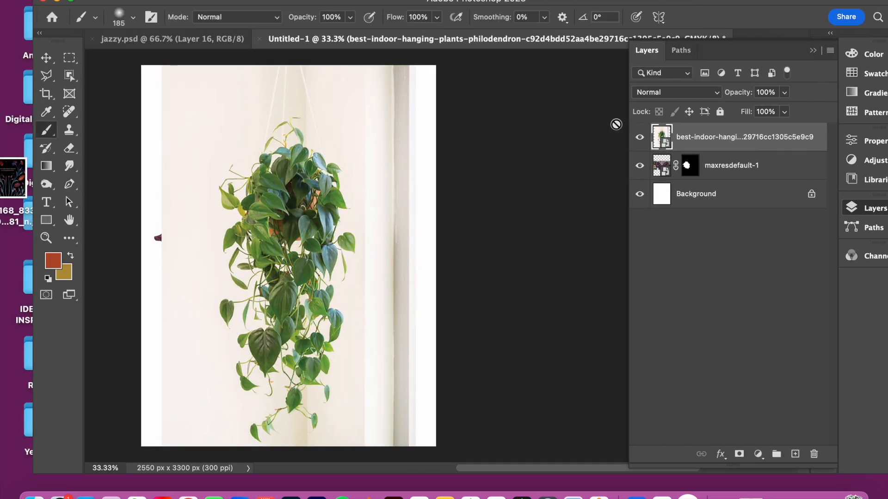
Try selecting the wall behind the philodendron with the Magic Wand at tolerance 32, and deselect it.
{"action": "left_click", "coordinate": [76, 80]}
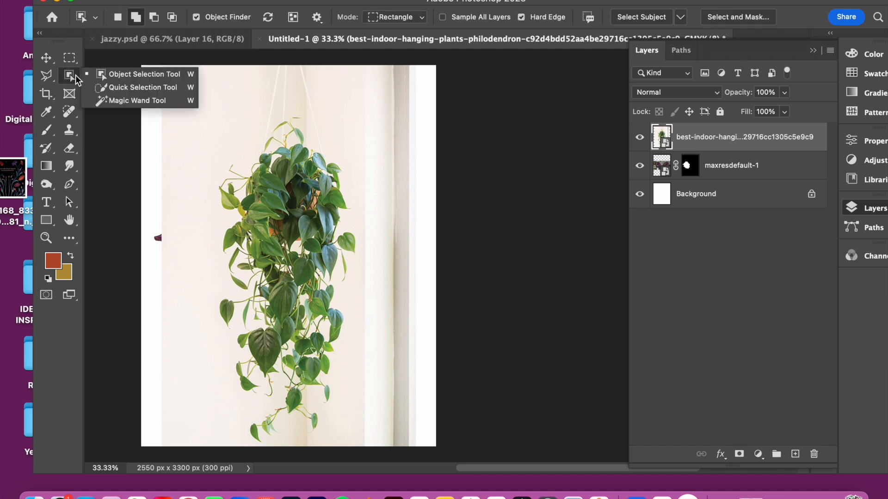
{"action": "left_click", "coordinate": [132, 102]}
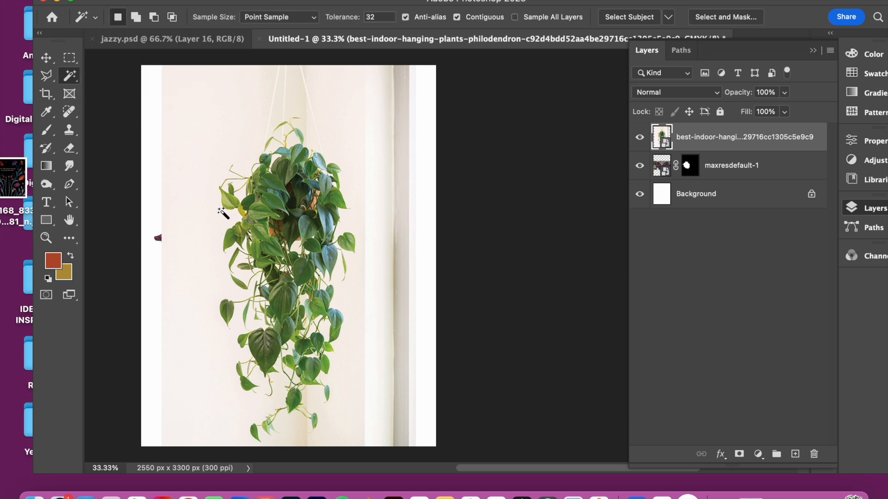
{"action": "left_click", "coordinate": [274, 202]}
{"action": "left_click", "coordinate": [213, 136]}
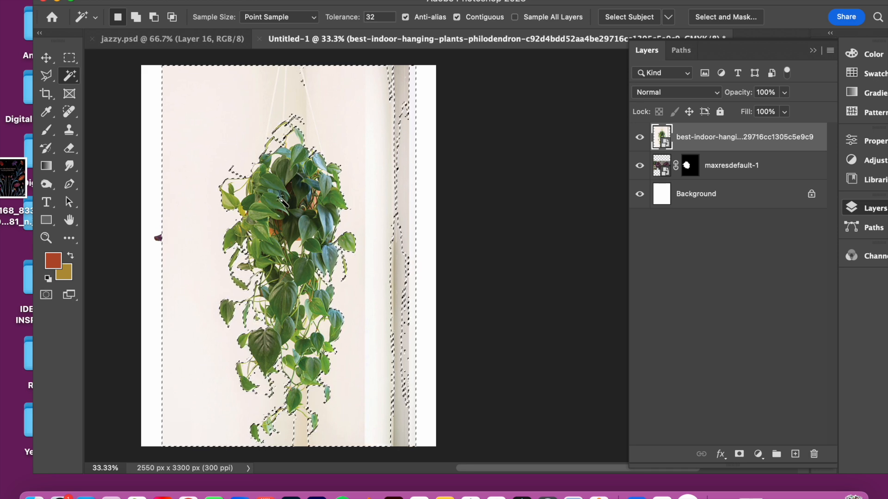
{"action": "key", "text": "super+d"}
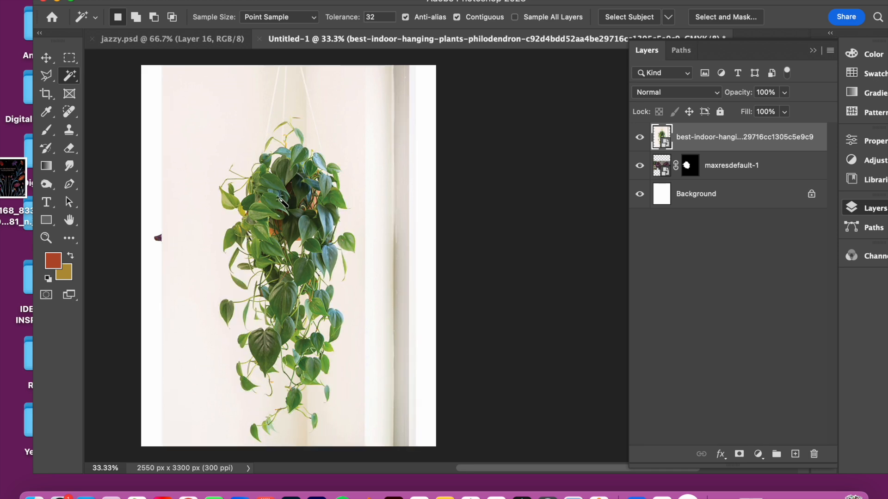
Select the whole philodendron with the Quick Selection tool, undoing stray strokes, and add a layer mask from the selection.
{"action": "right_click", "coordinate": [72, 76]}
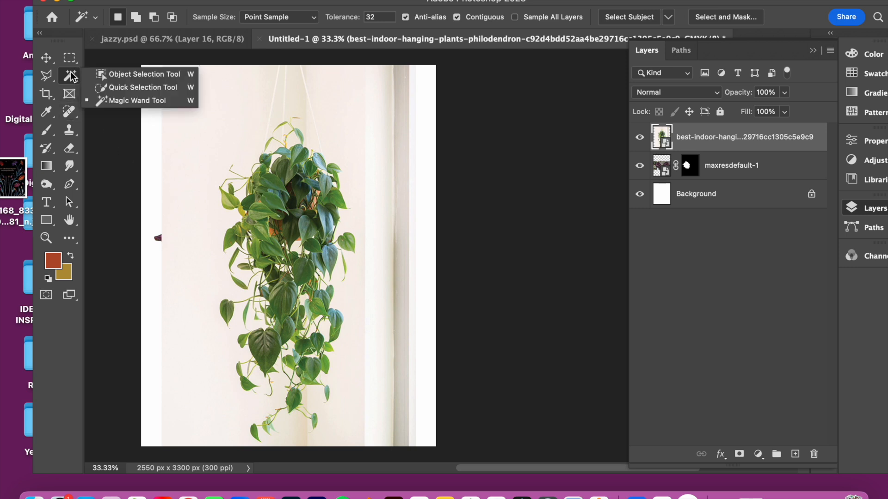
{"action": "left_click", "coordinate": [139, 91]}
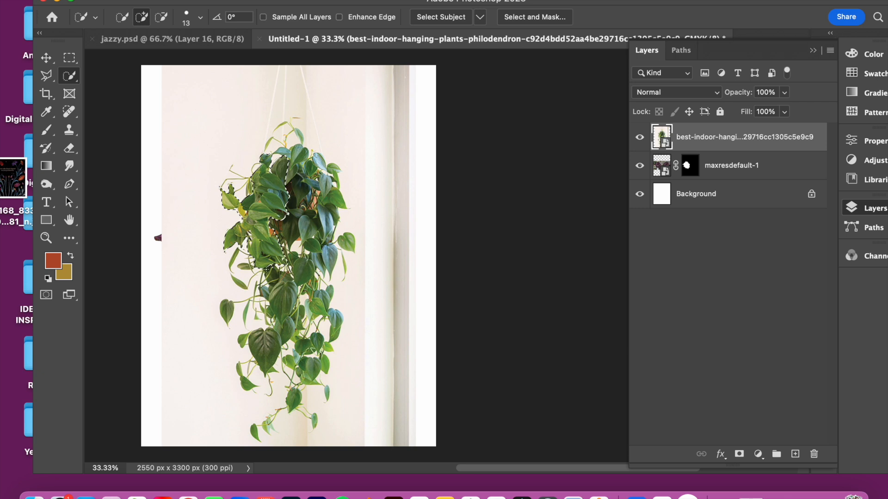
{"action": "mouse_move", "coordinate": [268, 270]}
{"action": "left_mouse_down"}
{"action": "mouse_move", "coordinate": [285, 300]}
{"action": "mouse_move", "coordinate": [238, 285]}
{"action": "left_mouse_up"}
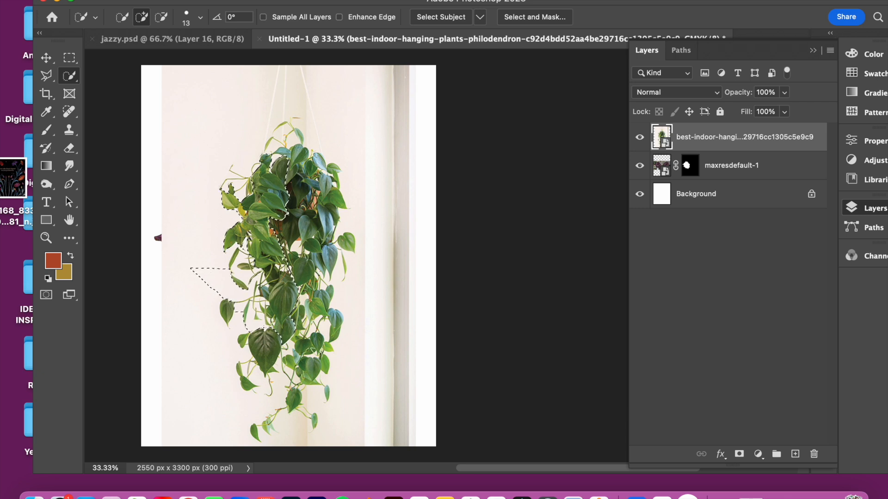
{"action": "key", "text": "super+z"}
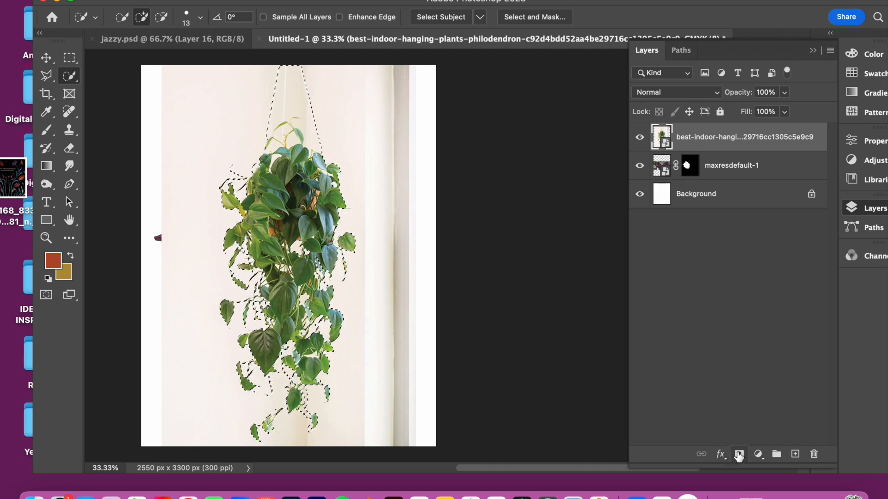
{"action": "left_click", "coordinate": [738, 454]}
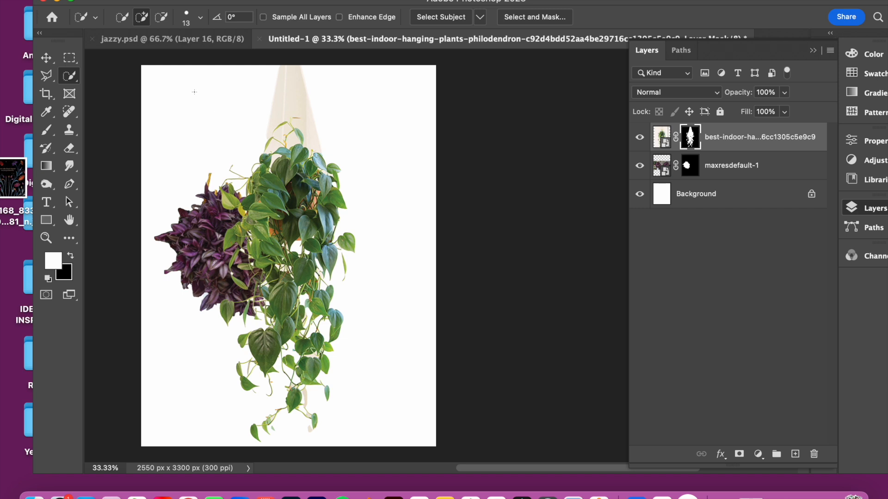
Move the masked philodendron to the right of the purple plant so the two no longer overlap.
{"action": "key", "text": "v"}
{"action": "left_click_drag", "start_coordinate": [268, 193], "coordinate": [349, 195]}
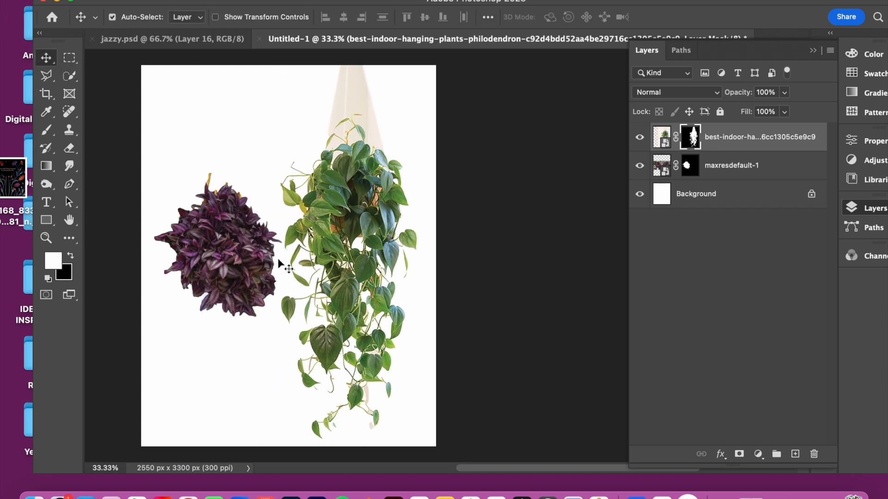
{"action": "mouse_move", "coordinate": [326, 220]}
{"action": "left_mouse_down"}
{"action": "mouse_move", "coordinate": [323, 235]}
{"action": "mouse_move", "coordinate": [323, 212]}
{"action": "left_mouse_up"}
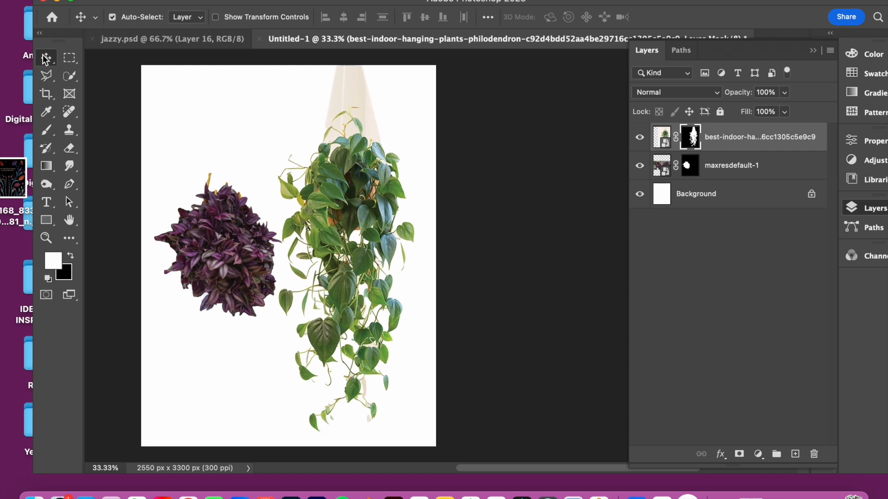
{"action": "left_click_drag", "start_coordinate": [353, 171], "coordinate": [357, 190]}
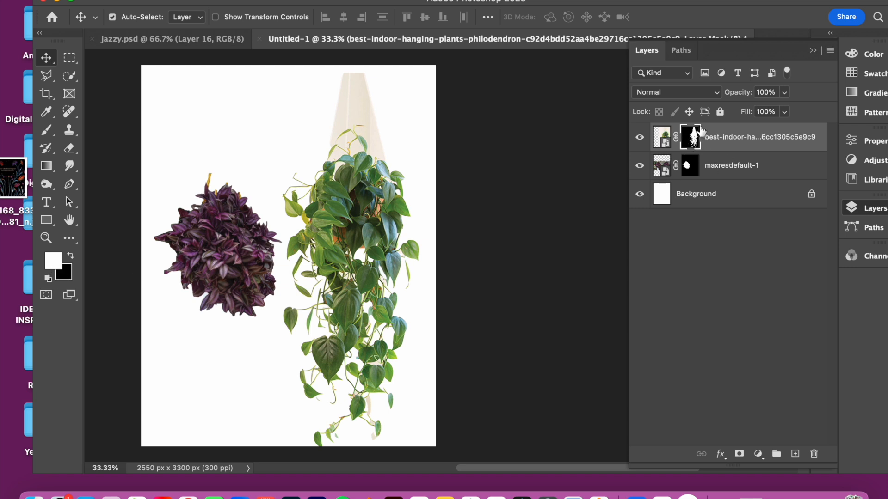
Paint black with the Brush on the philodendron's layer mask to hide the leftover wall area above the plant.
{"action": "left_click", "coordinate": [69, 258]}
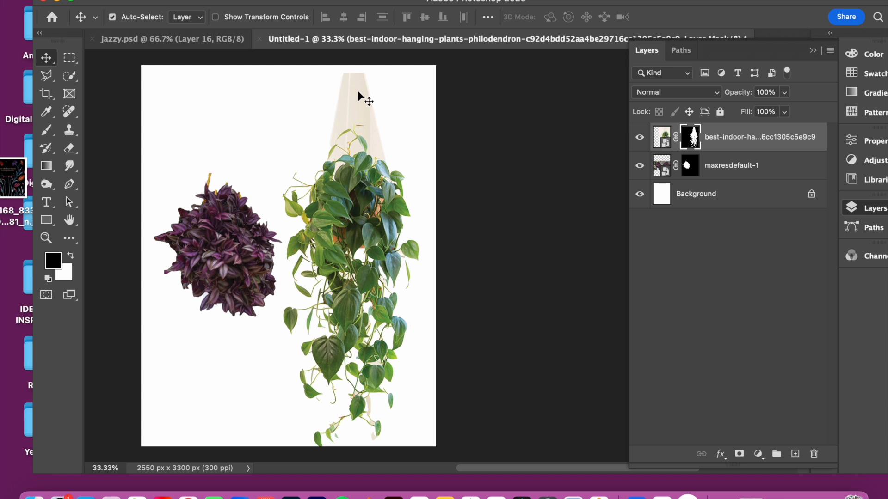
{"action": "left_click", "coordinate": [46, 130]}
{"action": "mouse_move", "coordinate": [359, 86]}
{"action": "left_mouse_down"}
{"action": "mouse_move", "coordinate": [337, 81]}
{"action": "mouse_move", "coordinate": [390, 83]}
{"action": "mouse_move", "coordinate": [382, 93]}
{"action": "mouse_move", "coordinate": [320, 107]}
{"action": "mouse_move", "coordinate": [336, 121]}
{"action": "mouse_move", "coordinate": [327, 145]}
{"action": "mouse_move", "coordinate": [384, 146]}
{"action": "mouse_move", "coordinate": [328, 157]}
{"action": "mouse_move", "coordinate": [381, 146]}
{"action": "mouse_move", "coordinate": [387, 155]}
{"action": "mouse_move", "coordinate": [373, 111]}
{"action": "mouse_move", "coordinate": [354, 133]}
{"action": "mouse_move", "coordinate": [361, 118]}
{"action": "mouse_move", "coordinate": [356, 135]}
{"action": "left_mouse_up"}
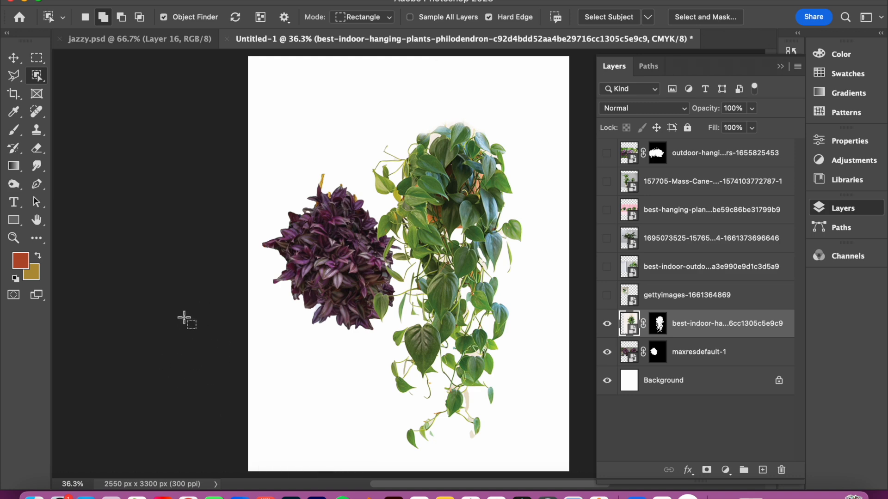
Scale the philodendron layer down proportionally with Free Transform and move it lower, overlapping the purple plant's right edge.
{"action": "left_click", "coordinate": [12, 61]}
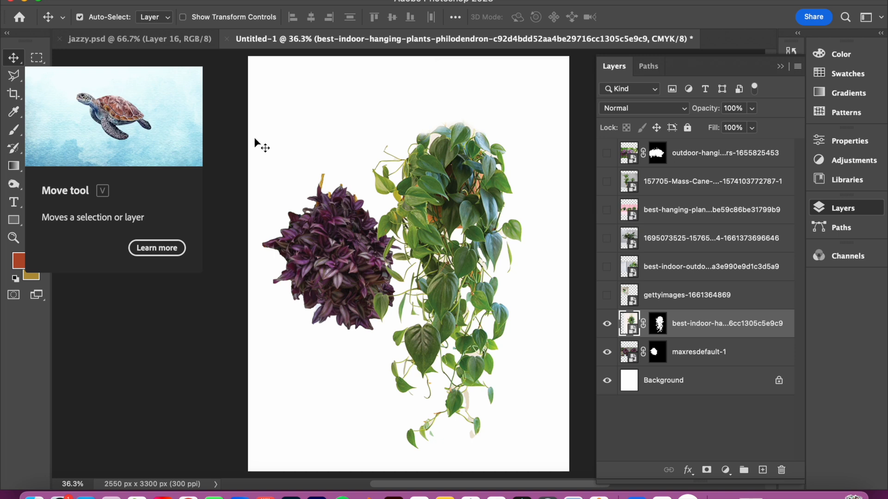
{"action": "key", "text": "super"}
{"action": "key", "text": "super+t"}
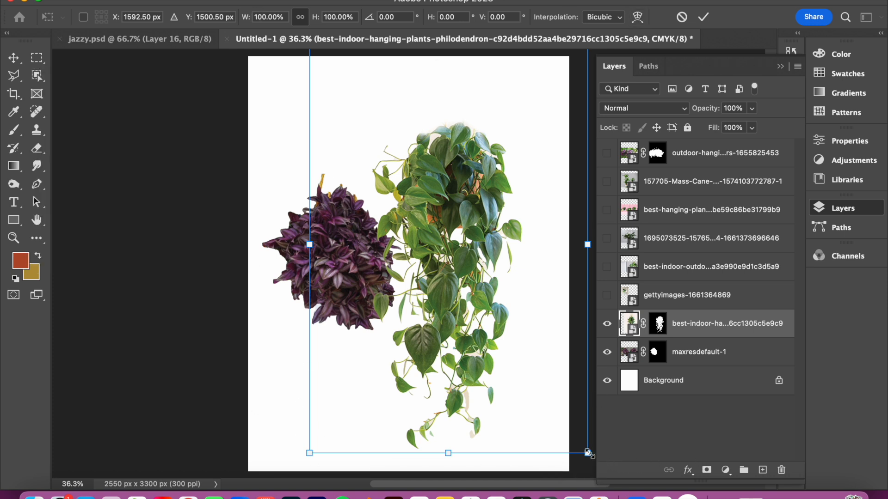
{"action": "left_click_drag", "start_coordinate": [587, 454], "coordinate": [443, 249]}
{"action": "left_click_drag", "start_coordinate": [387, 181], "coordinate": [579, 435]}
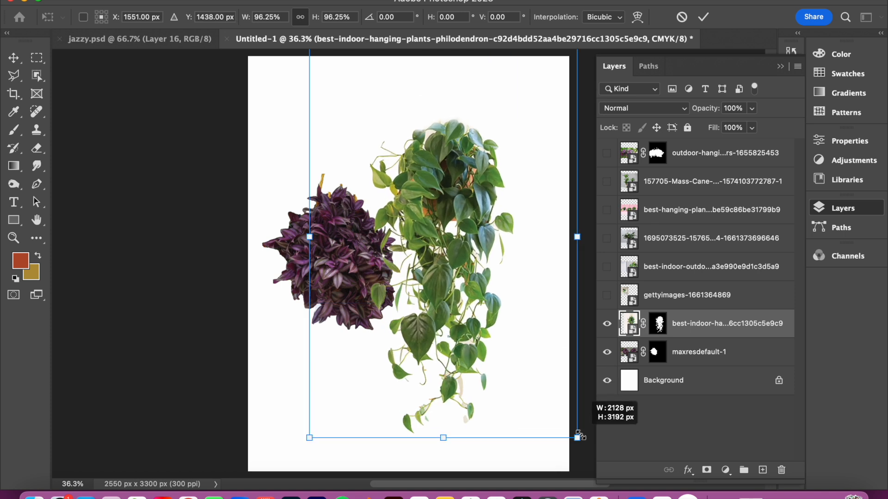
{"action": "left_click_drag", "start_coordinate": [579, 436], "coordinate": [521, 340]}
{"action": "left_click", "coordinate": [13, 57]}
{"action": "left_click_drag", "start_coordinate": [416, 172], "coordinate": [417, 284]}
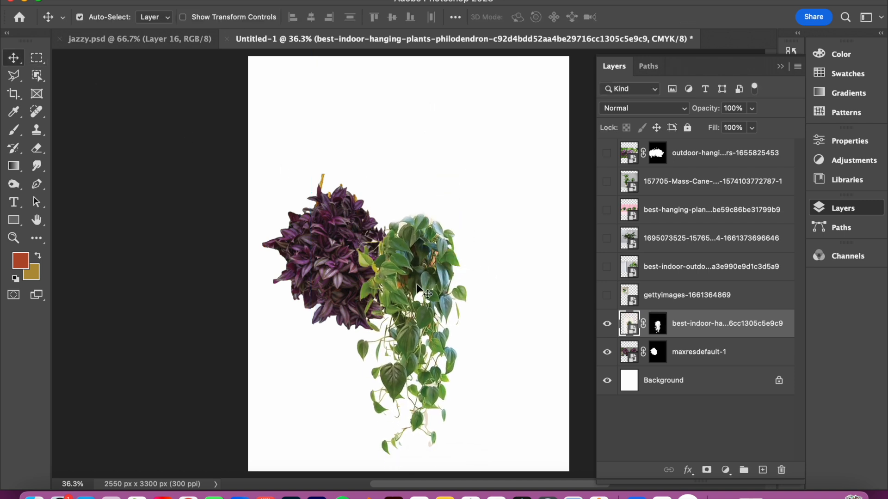
Scale the philodendron further to 84.38% and place it below the purple plant's lower right edge.
{"action": "key", "text": "super+t"}
{"action": "left_click_drag", "start_coordinate": [514, 457], "coordinate": [481, 428]}
{"action": "left_click_drag", "start_coordinate": [404, 247], "coordinate": [408, 285]}
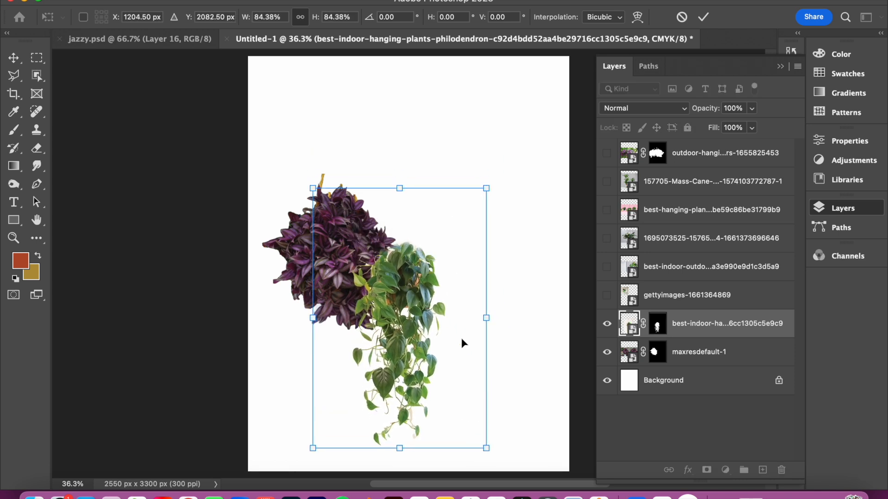
{"action": "key", "text": "Return"}
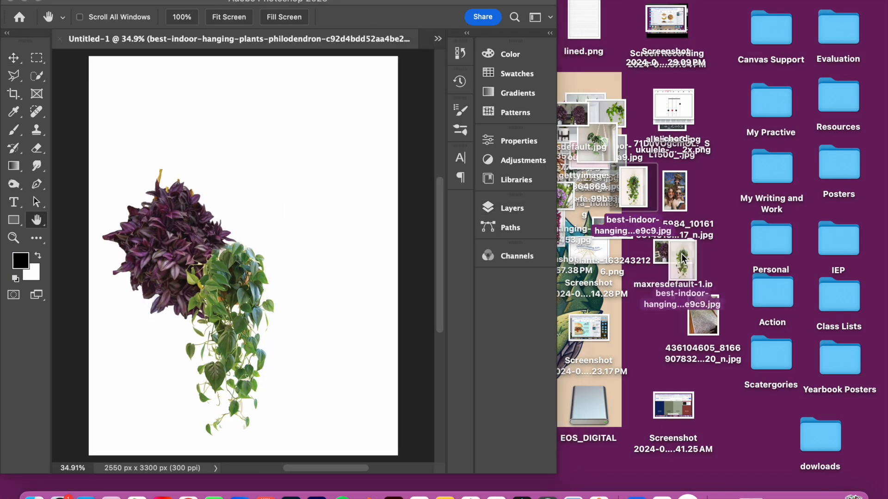
Place six more plant photos as layers above the philodendron, and reposition the petunia and Mass Cane photos.
{"action": "left_click_drag", "start_coordinate": [596, 144], "coordinate": [432, 138]}
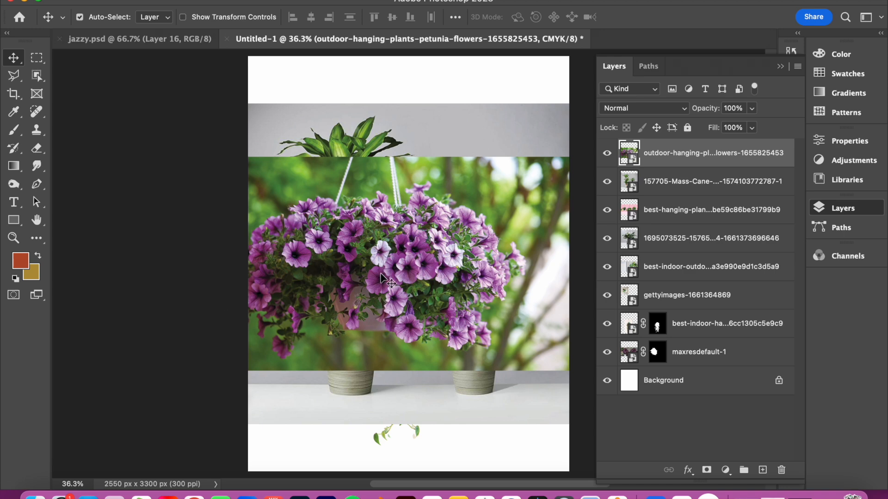
{"action": "left_click_drag", "start_coordinate": [401, 186], "coordinate": [396, 255]}
{"action": "left_click_drag", "start_coordinate": [413, 146], "coordinate": [429, 270]}
{"action": "left_click_drag", "start_coordinate": [429, 214], "coordinate": [395, 142]}
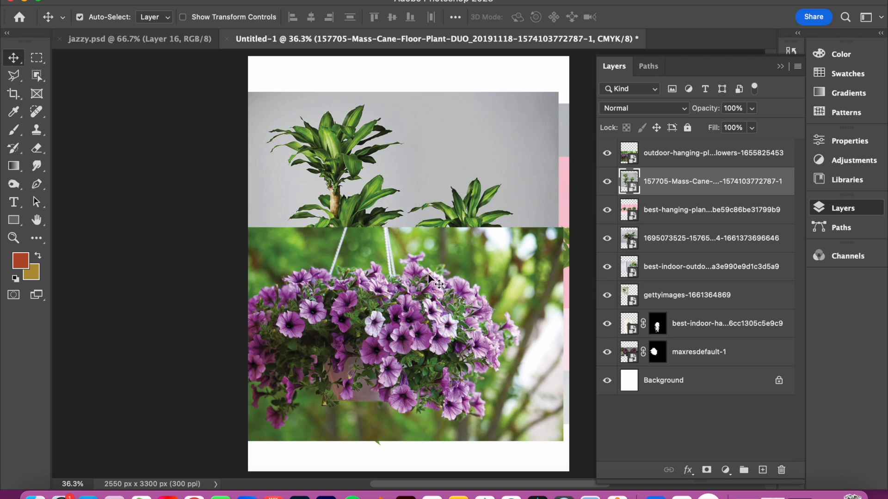
{"action": "left_click_drag", "start_coordinate": [406, 280], "coordinate": [373, 210]}
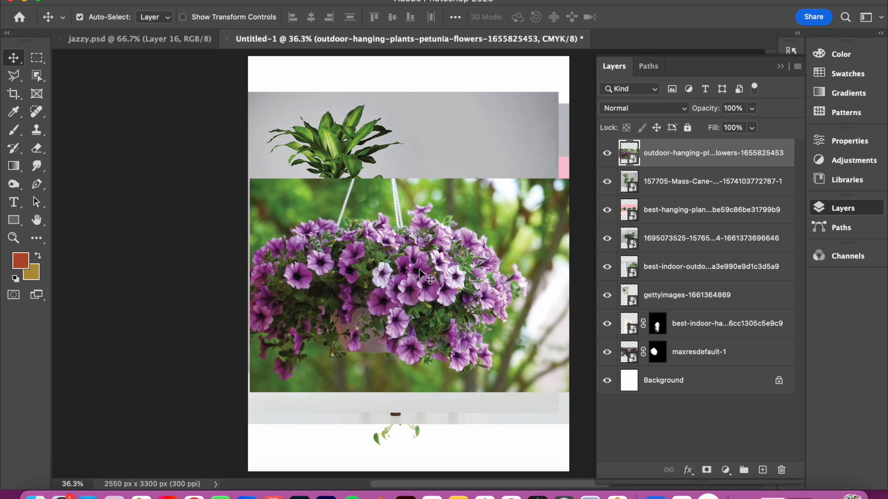
{"action": "left_click", "coordinate": [607, 182]}
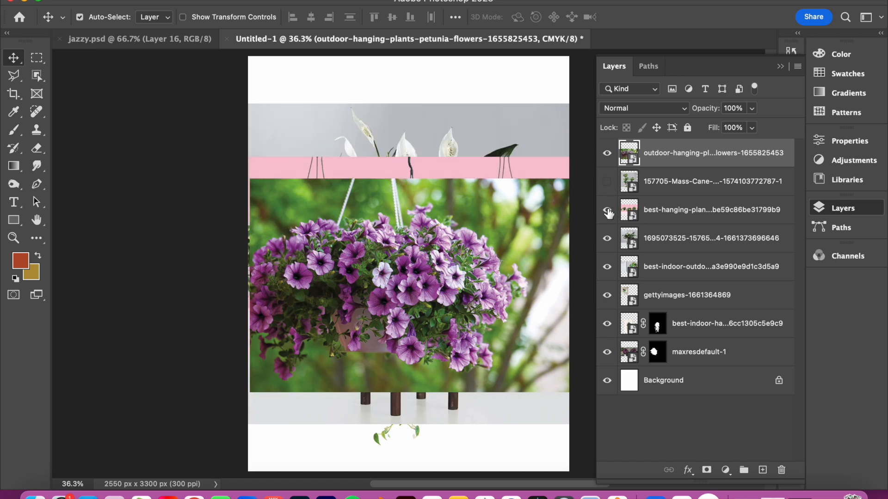
{"action": "left_click", "coordinate": [607, 210]}
{"action": "left_click", "coordinate": [606, 238]}
{"action": "left_click", "coordinate": [607, 267]}
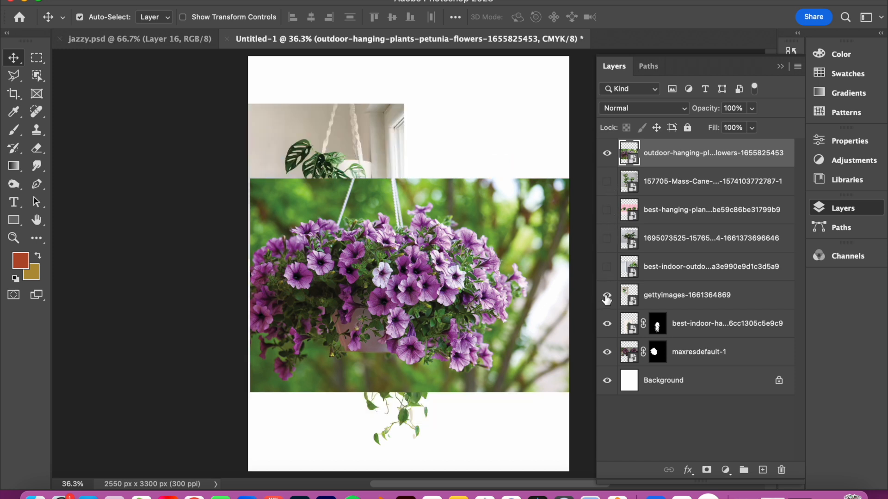
{"action": "left_click", "coordinate": [607, 296]}
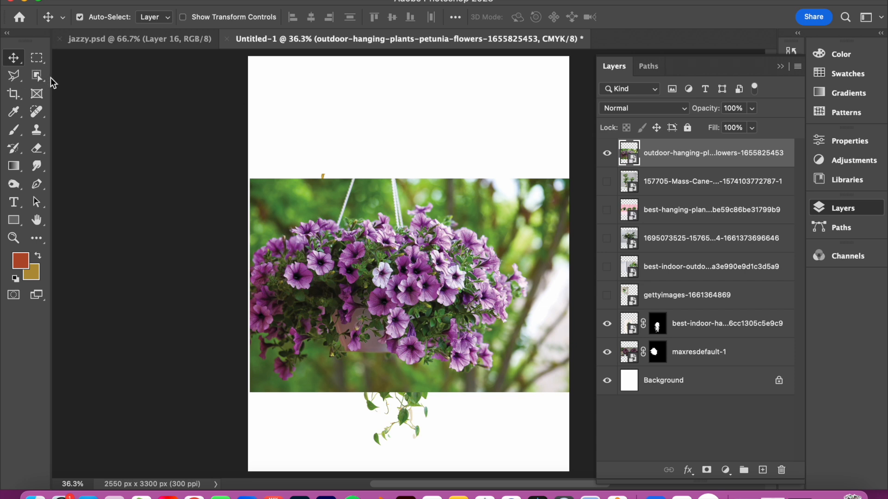
Select the petunia basket with Select Subject and add a layer mask to its layer from the selection.
{"action": "left_click", "coordinate": [37, 74]}
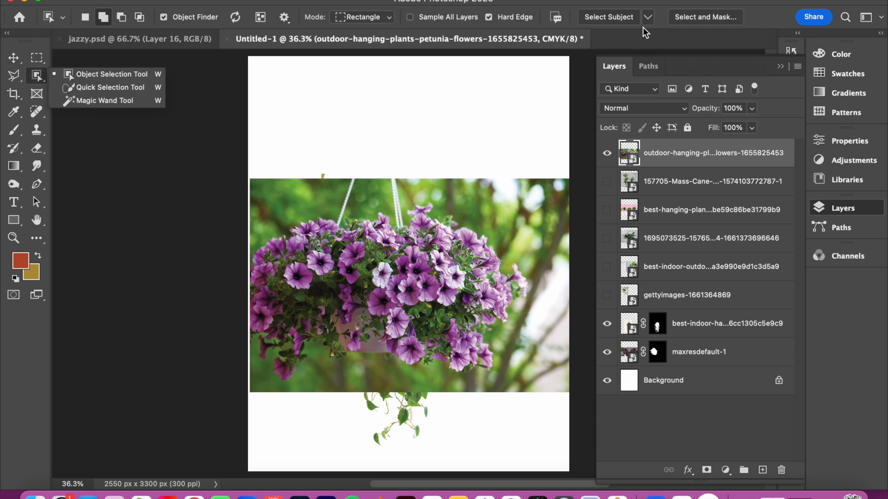
{"action": "left_click", "coordinate": [616, 21]}
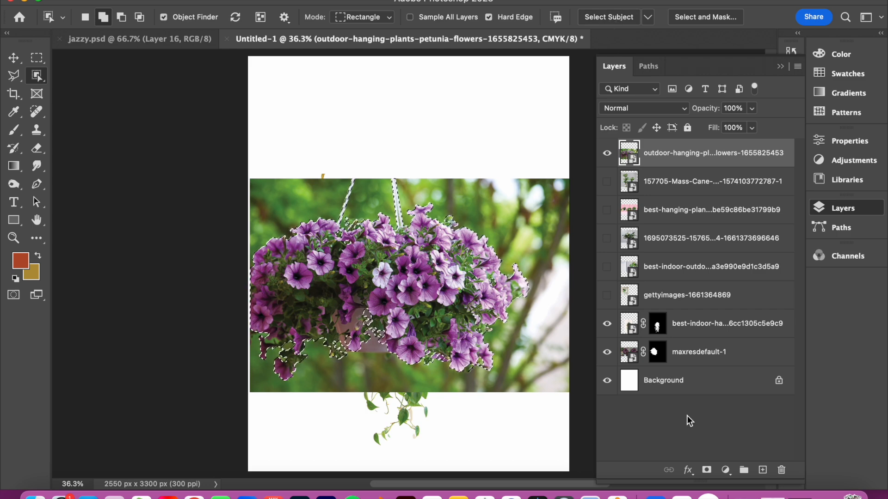
{"action": "left_click", "coordinate": [705, 470]}
Move the masked petunia basket to the upper part of the page, above the philodendron and purple plant.
{"action": "key", "text": "b"}
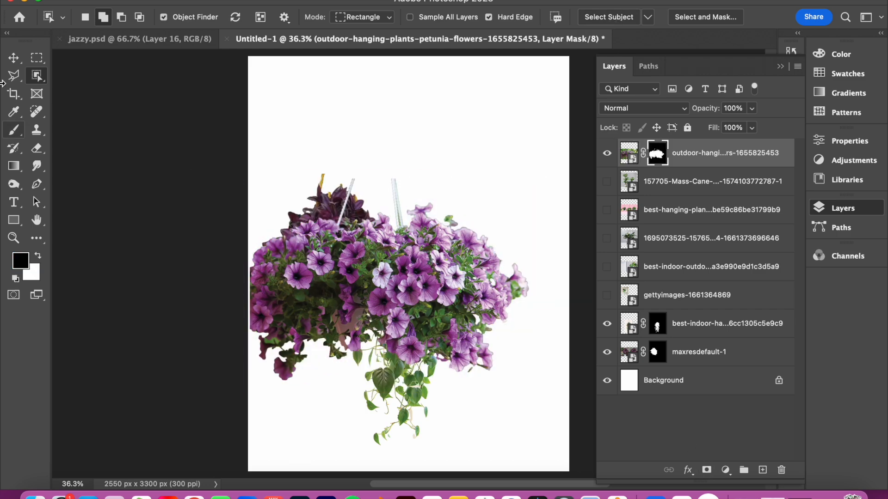
{"action": "left_click", "coordinate": [14, 58]}
{"action": "left_click_drag", "start_coordinate": [368, 276], "coordinate": [401, 116]}
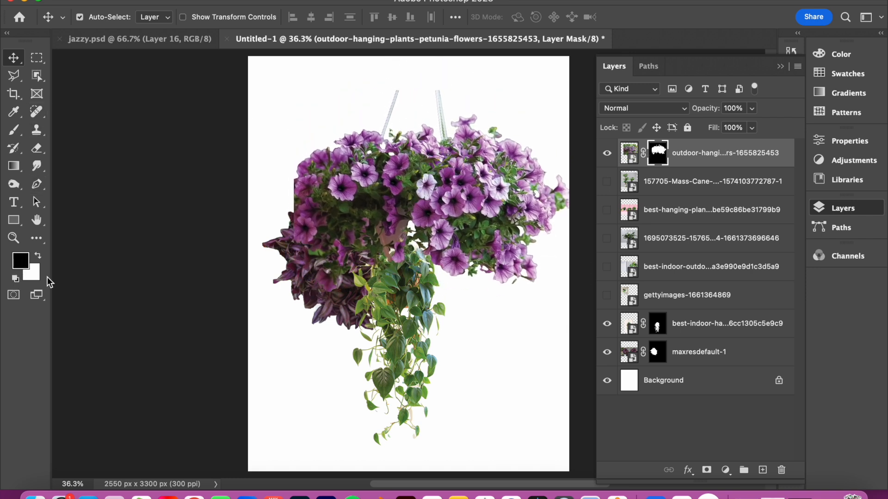
Paint black on the petunia layer's mask with the Brush tool to hide the two hanging wires above the flowers.
{"action": "left_click", "coordinate": [14, 130]}
{"action": "left_click_drag", "start_coordinate": [402, 92], "coordinate": [387, 125]}
{"action": "left_click_drag", "start_coordinate": [436, 80], "coordinate": [438, 123]}
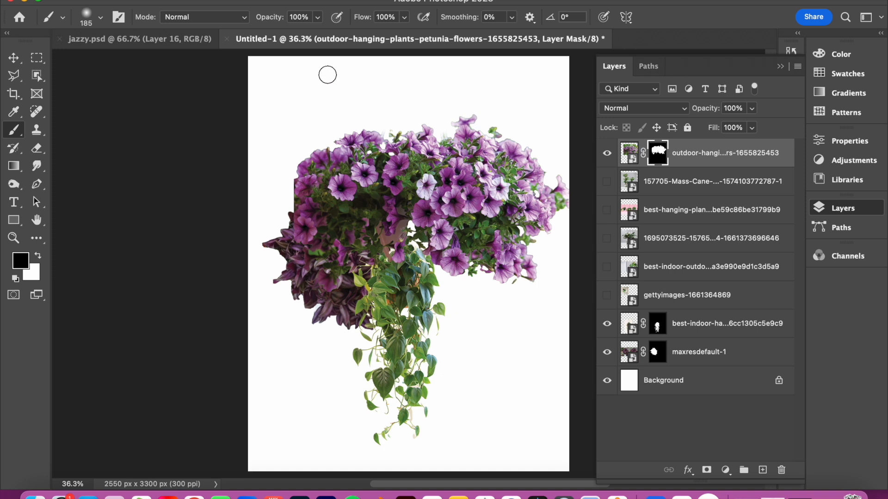
Scale the petunia basket to about 57.5% and place it beside the purple plant, above the philodendron.
{"action": "key", "text": "super+t"}
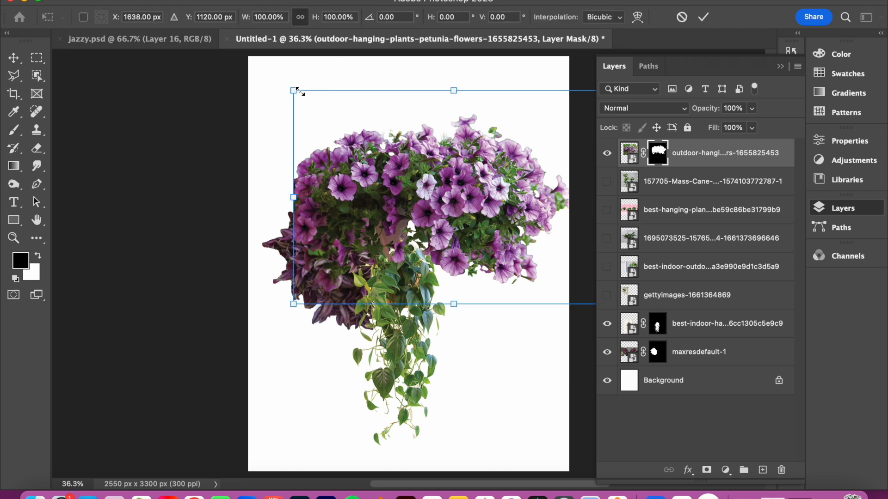
{"action": "left_click_drag", "start_coordinate": [294, 89], "coordinate": [443, 181]}
{"action": "left_click_drag", "start_coordinate": [510, 255], "coordinate": [441, 243]}
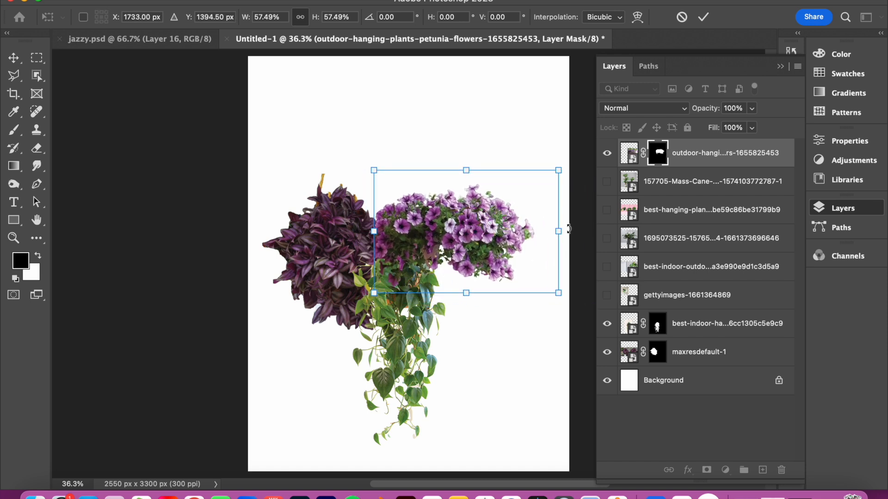
{"action": "key", "text": "Return"}
{"action": "key", "text": "b"}
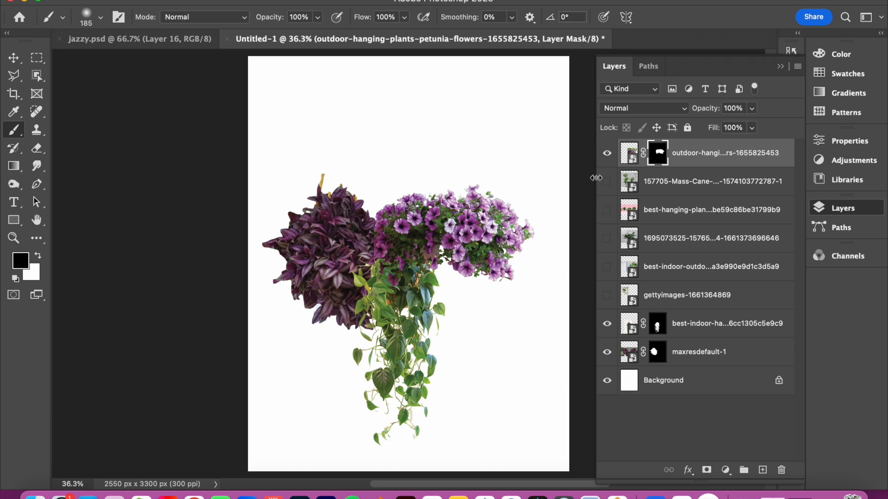
Hide the petunia, philodendron and purple plant layers and show the 157705-Mass-Cane photo layer.
{"action": "left_click", "coordinate": [607, 154]}
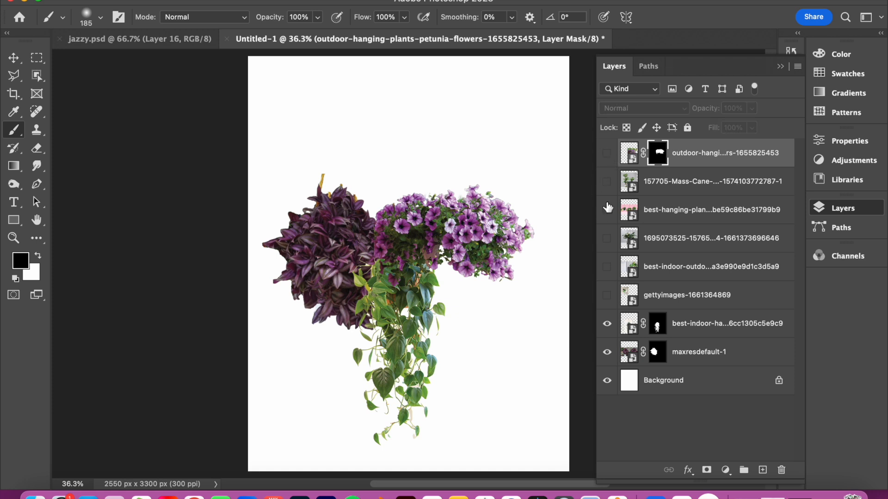
{"action": "left_click", "coordinate": [607, 323]}
{"action": "left_click", "coordinate": [607, 352]}
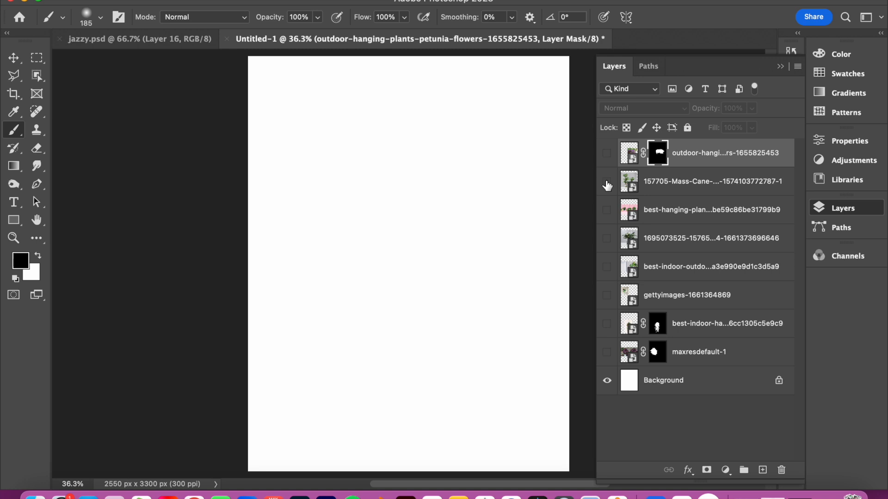
{"action": "left_click", "coordinate": [607, 182]}
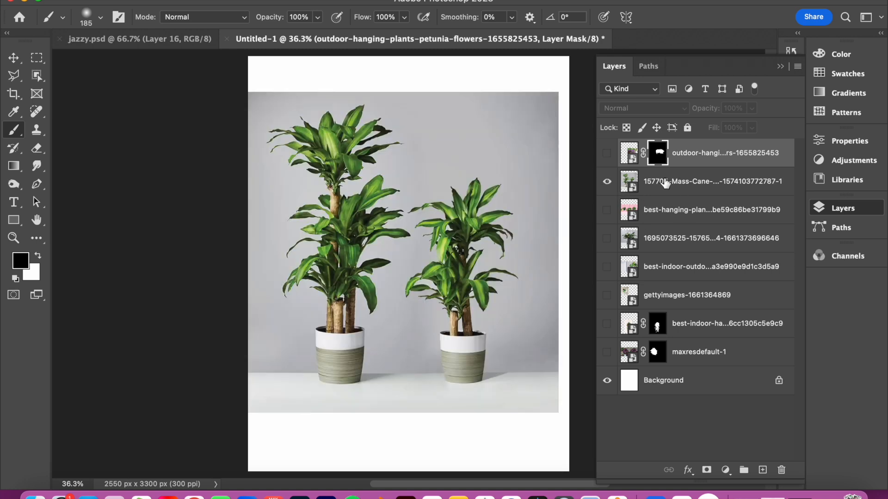
{"action": "left_click", "coordinate": [34, 74]}
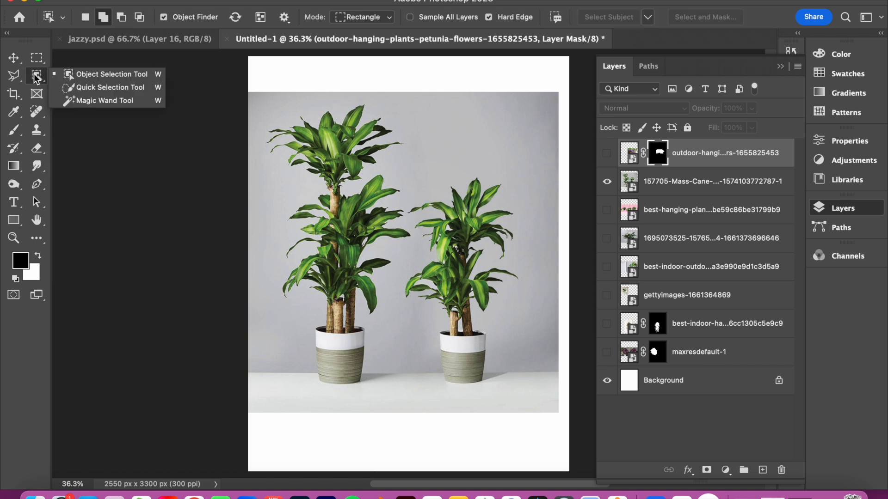
{"action": "left_click", "coordinate": [91, 101]}
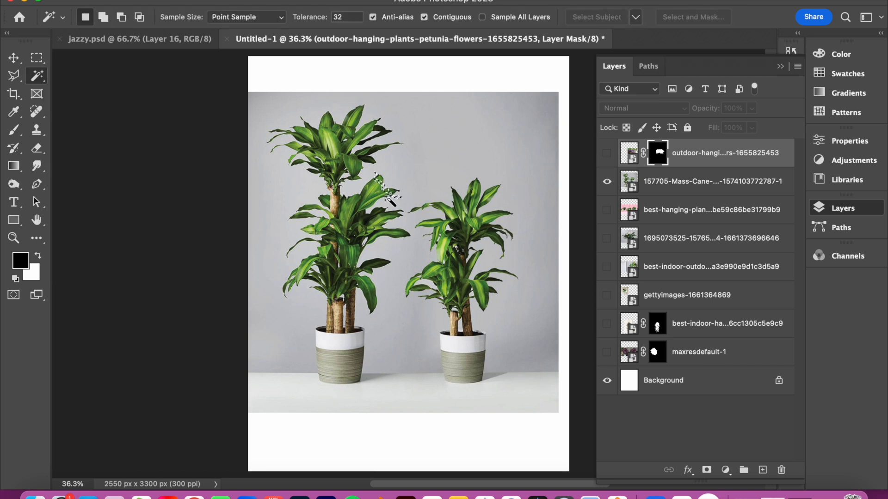
{"action": "left_click", "coordinate": [423, 165]}
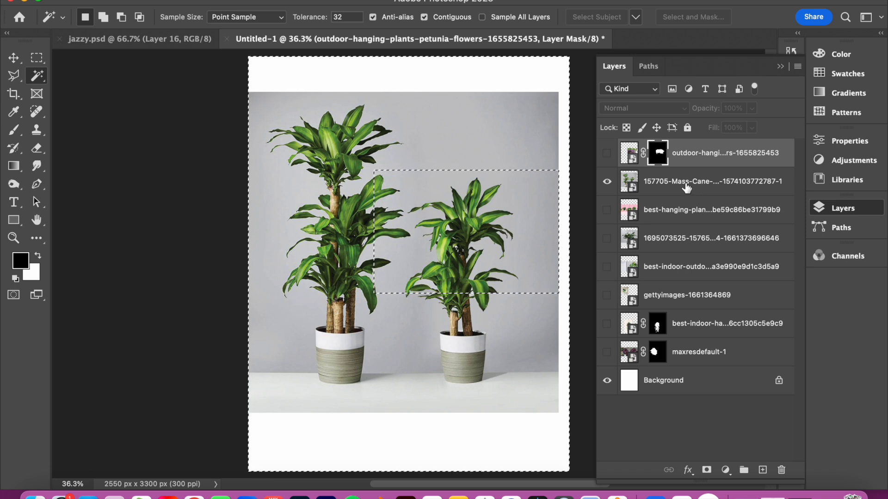
{"action": "key", "text": "super+d"}
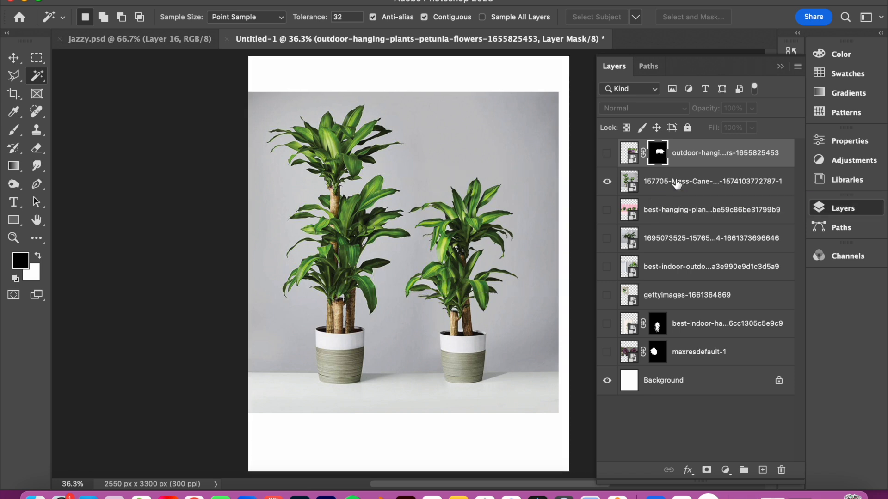
Select both potted plants on the 157705-Mass-Cane layer with Select Subject and add a layer mask from the selection.
{"action": "left_click", "coordinate": [652, 185]}
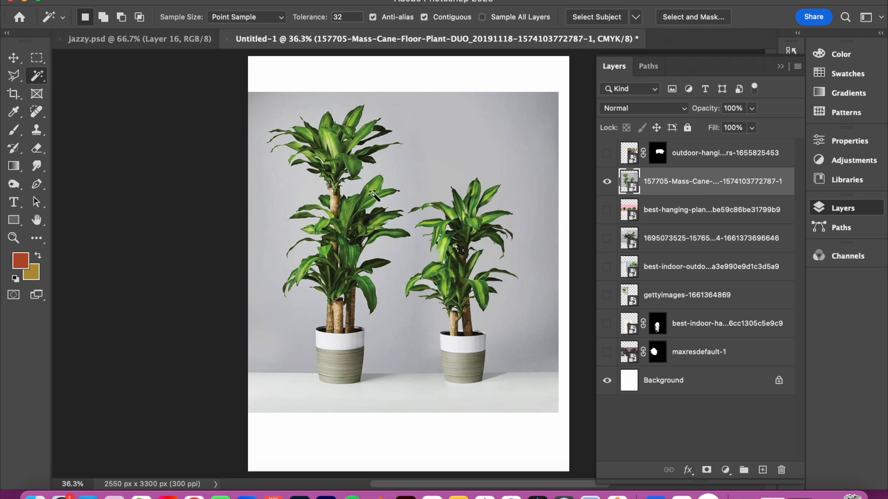
{"action": "left_click", "coordinate": [309, 199]}
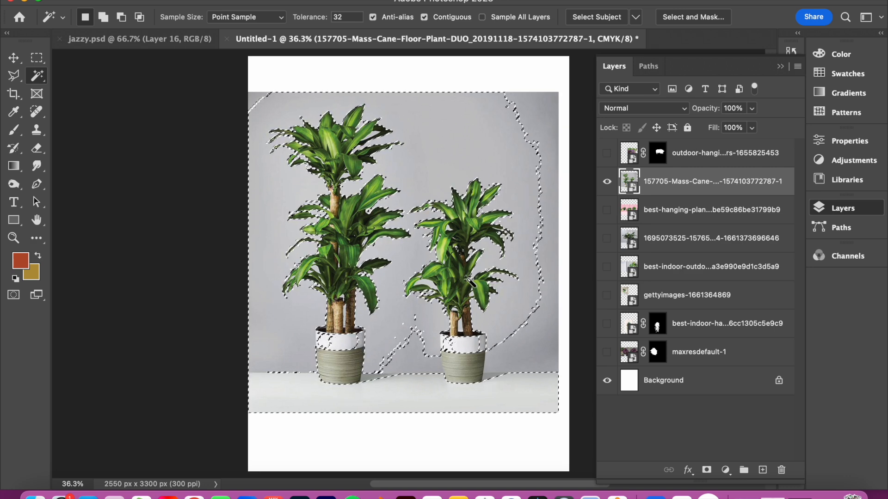
{"action": "key", "text": "super+d"}
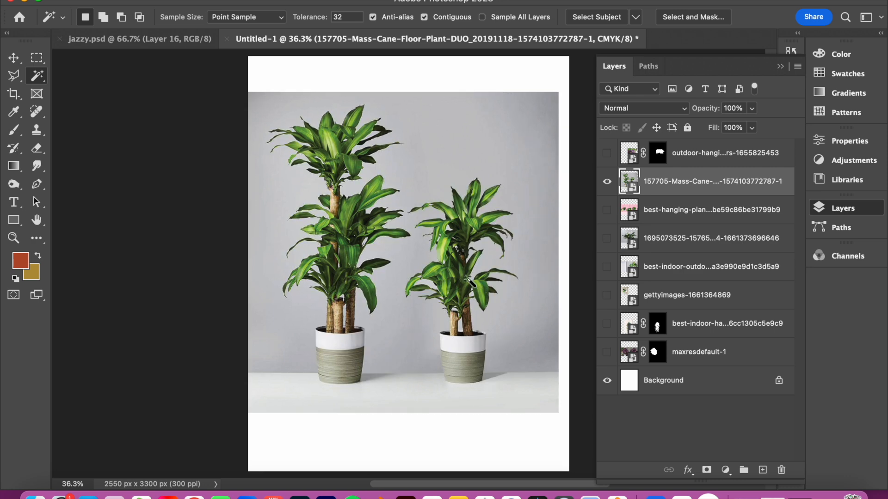
{"action": "left_click", "coordinate": [592, 18]}
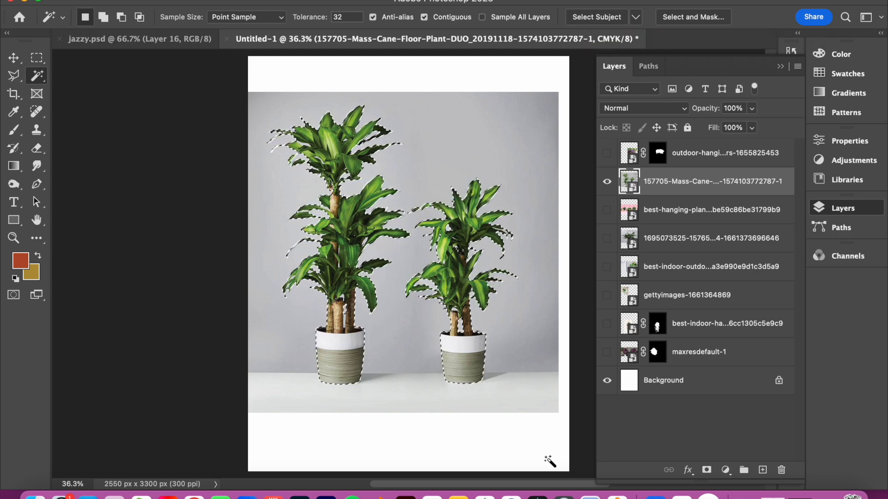
{"action": "left_click", "coordinate": [706, 470]}
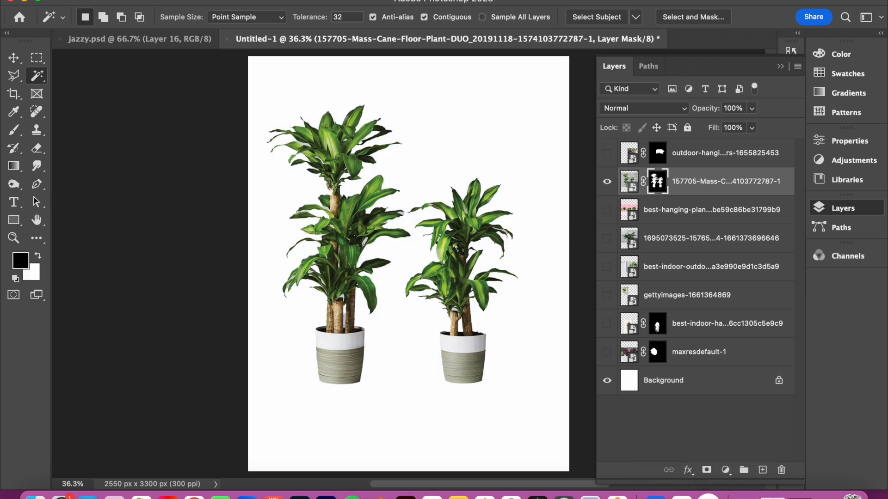
Show the pink best-hanging-plants photo instead of the Mass Cane layer and outline its rightmost full basket with the Polygonal Lasso.
{"action": "left_click", "coordinate": [607, 182]}
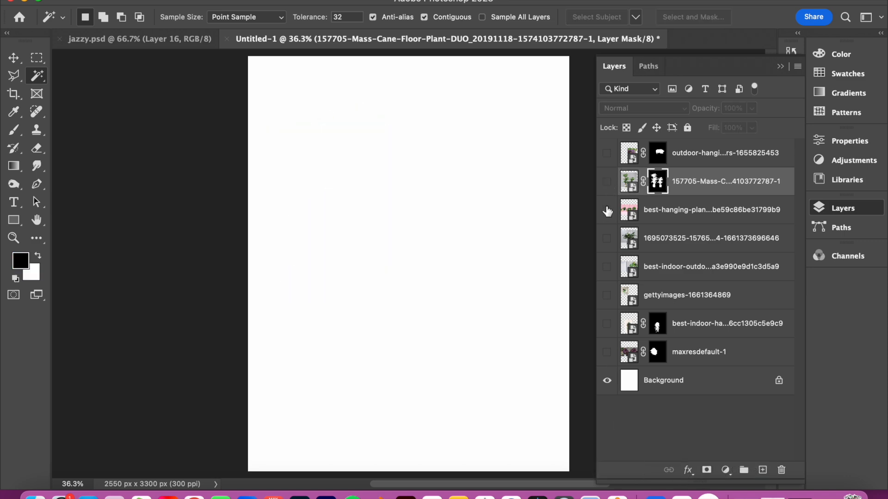
{"action": "left_click", "coordinate": [607, 210]}
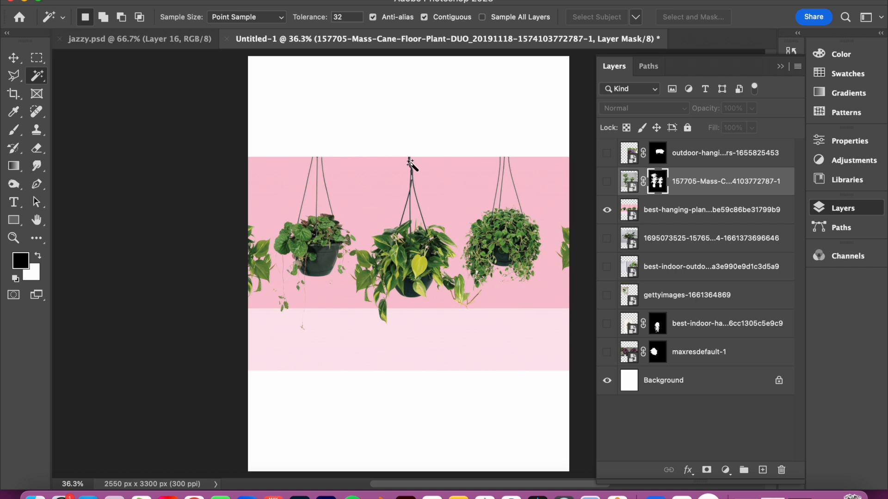
{"action": "left_click", "coordinate": [16, 79]}
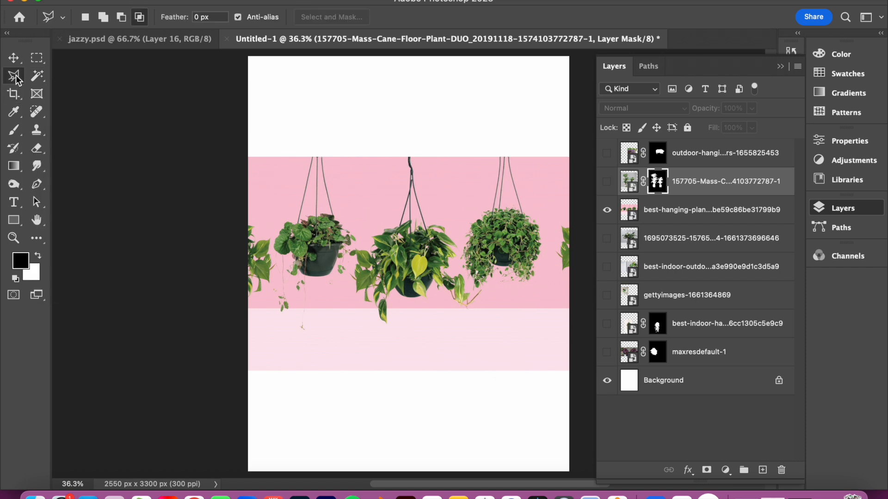
{"action": "left_click", "coordinate": [16, 79]}
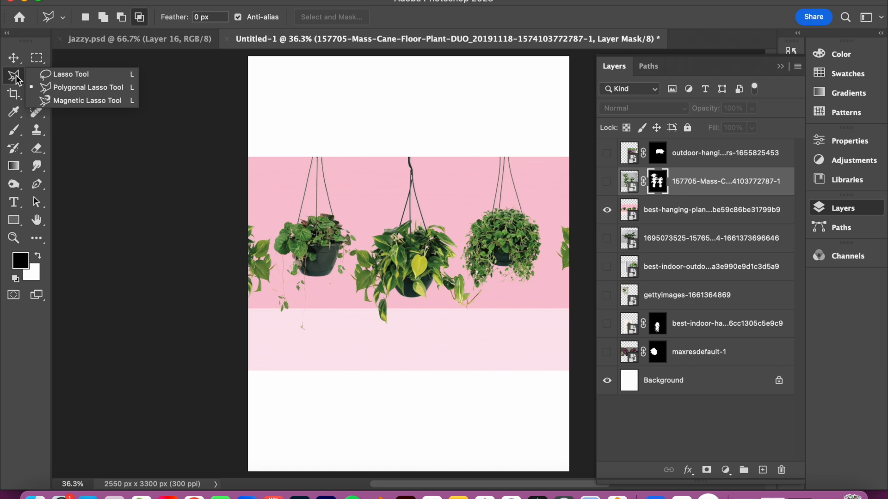
{"action": "left_click", "coordinate": [90, 91]}
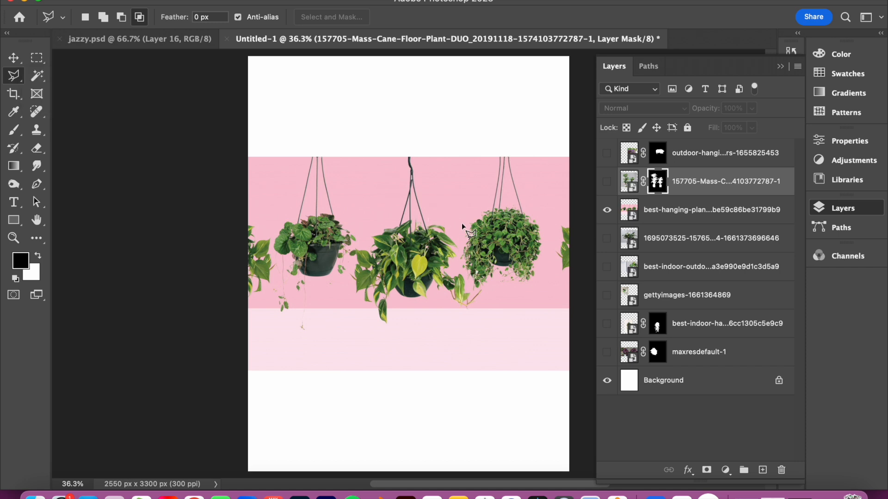
{"action": "left_click", "coordinate": [465, 210]}
{"action": "left_click", "coordinate": [458, 235]}
{"action": "left_click", "coordinate": [460, 268]}
{"action": "left_click", "coordinate": [547, 287]}
{"action": "left_click", "coordinate": [550, 221]}
{"action": "left_click", "coordinate": [529, 205]}
{"action": "left_click", "coordinate": [466, 211]}
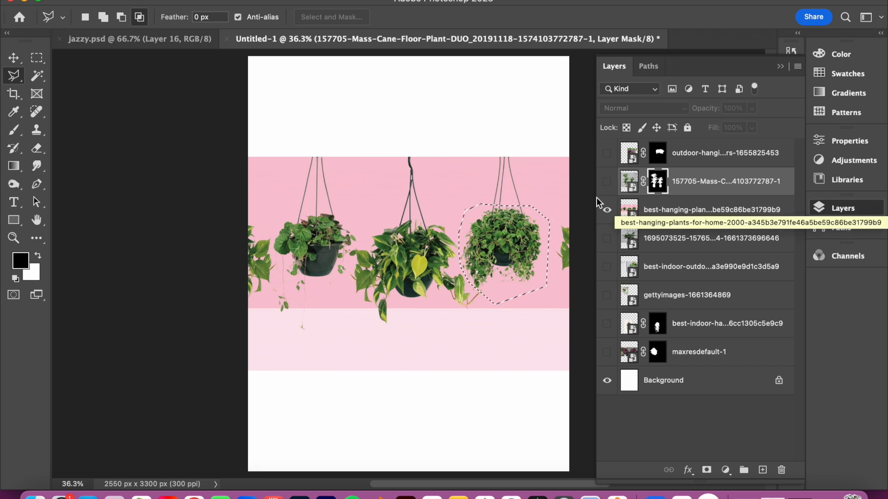
{"action": "left_click", "coordinate": [607, 210]}
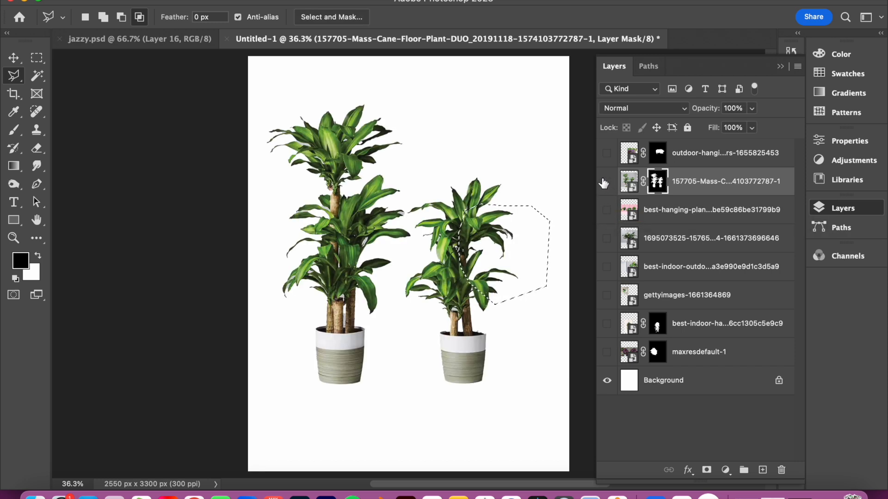
{"action": "left_click", "coordinate": [607, 182]}
{"action": "left_click", "coordinate": [607, 210]}
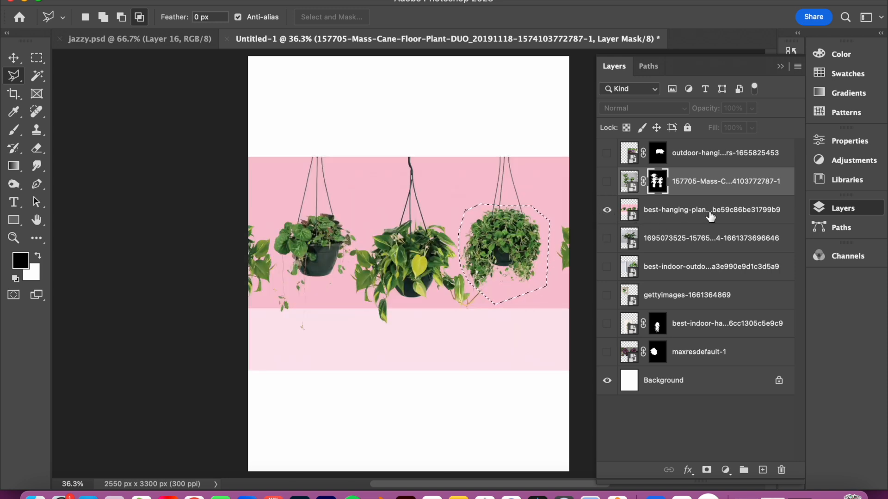
Rasterize the best-hanging-plants smart object layer, keeping the lasso selection around the basket.
{"action": "left_click", "coordinate": [649, 218]}
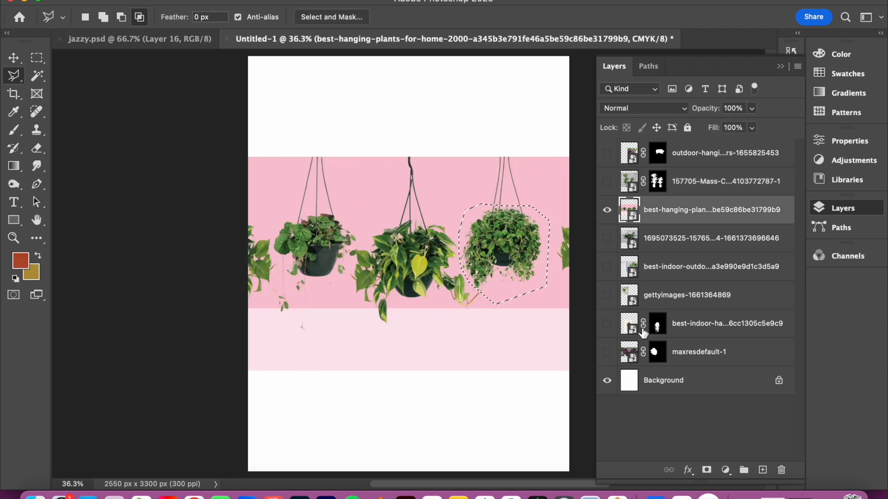
{"action": "key", "text": "BackSpace"}
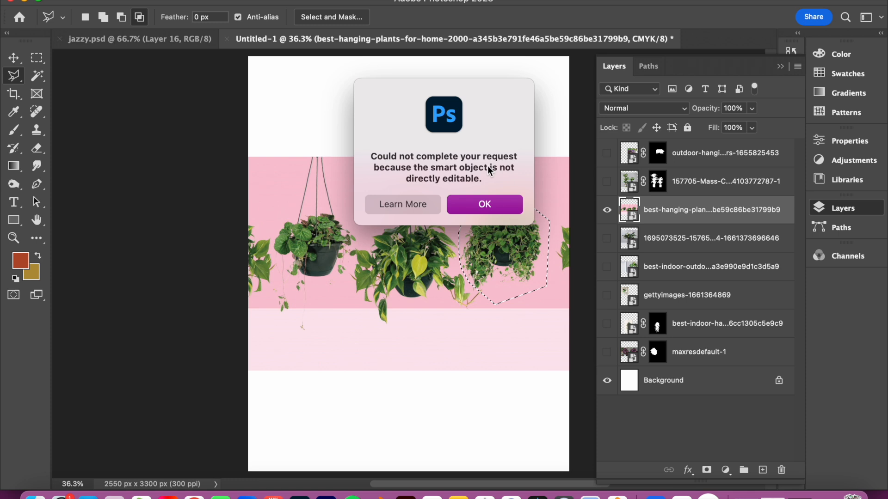
{"action": "left_click", "coordinate": [477, 206]}
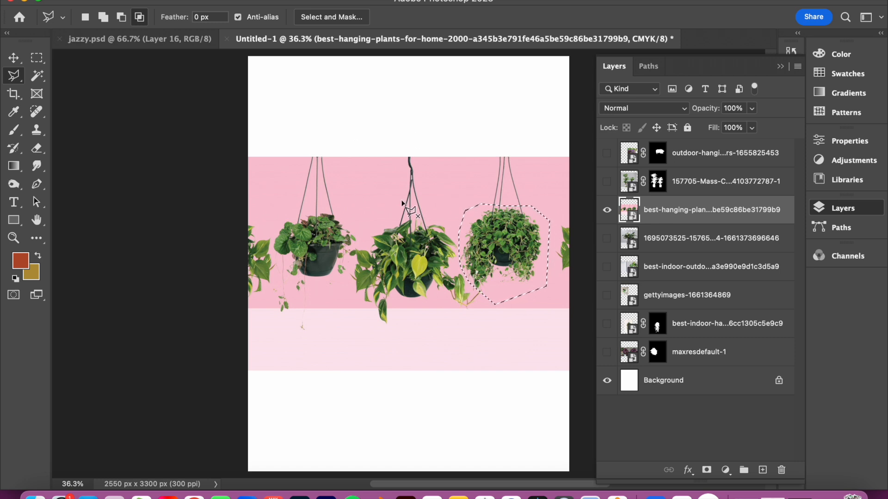
{"action": "right_click", "coordinate": [681, 210]}
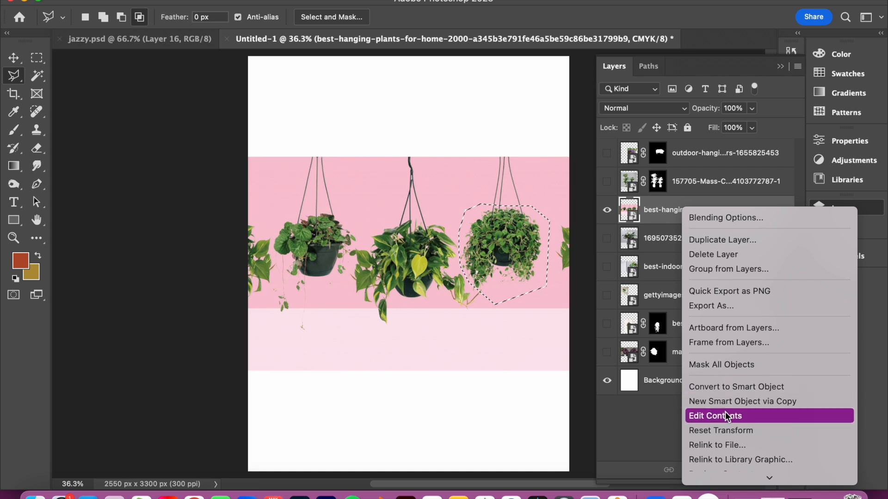
{"action": "scroll", "coordinate": [725, 412], "scroll_direction": "down", "scroll_amount": 5}
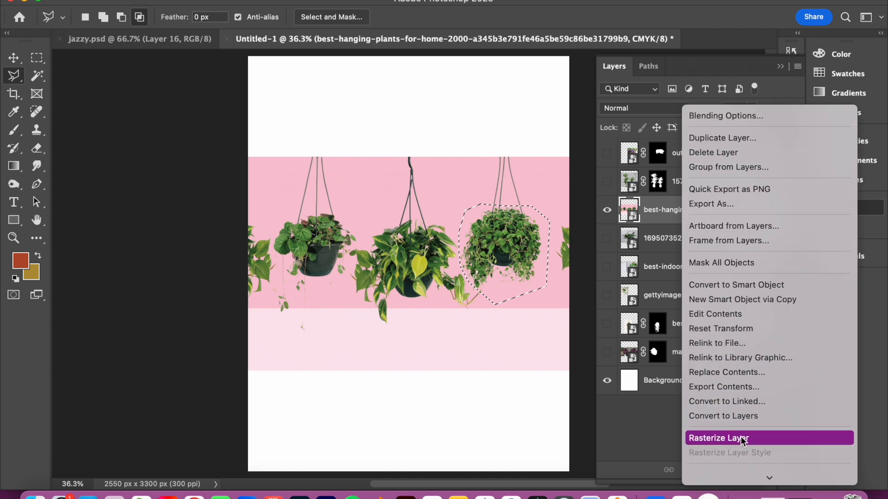
{"action": "left_click", "coordinate": [740, 436]}
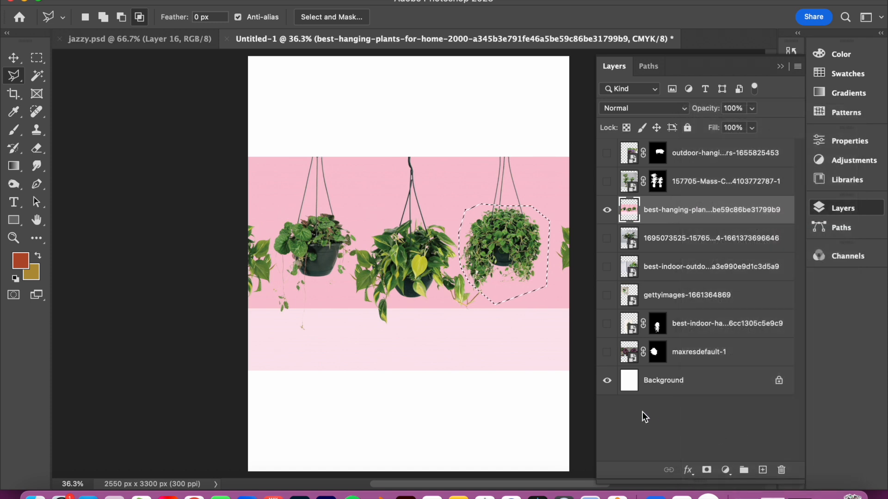
Invert the lasso selection and delete everything on the hanging-plants layer outside the outlined basket.
{"action": "key", "text": "Delete"}
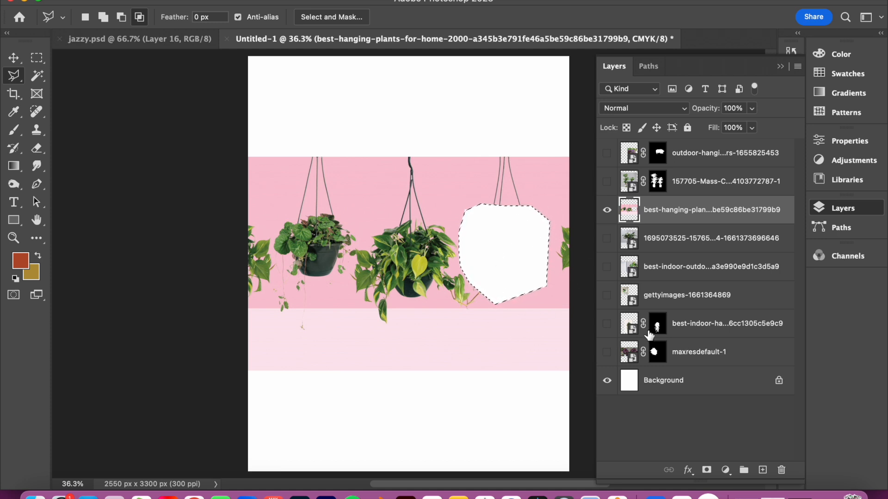
{"action": "key", "text": "super+z"}
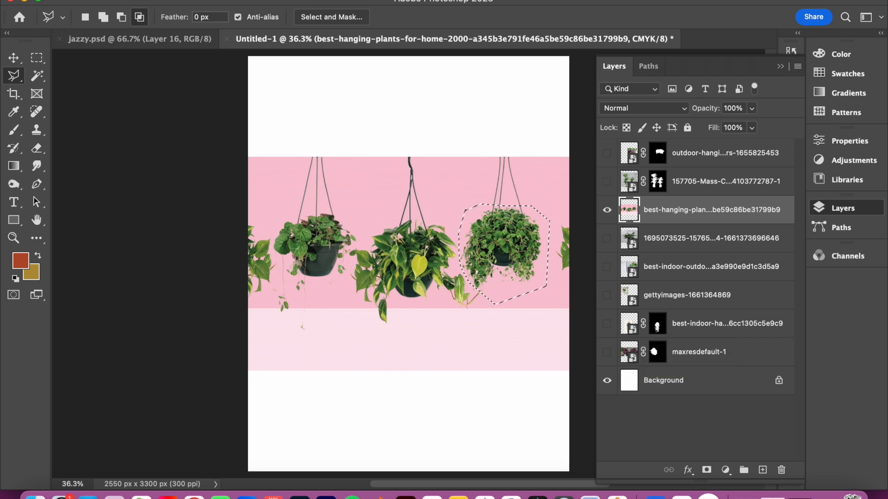
{"action": "left_click", "coordinate": [278, 0]}
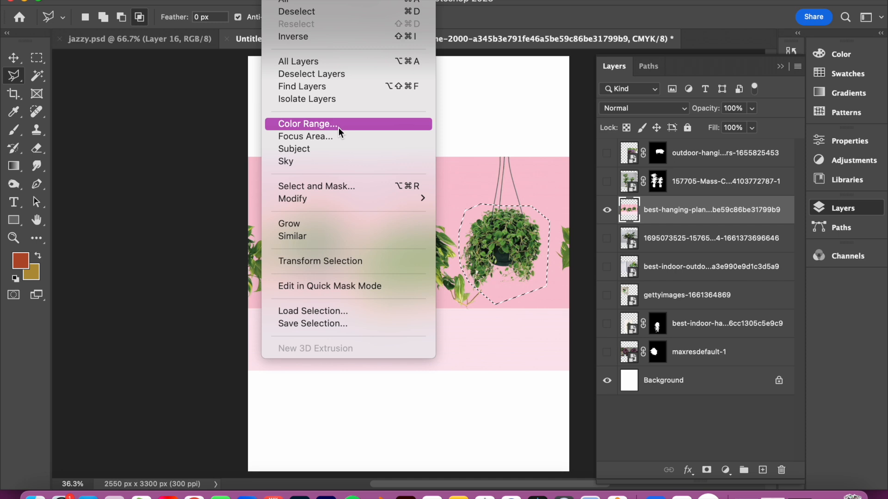
{"action": "left_click", "coordinate": [333, 40]}
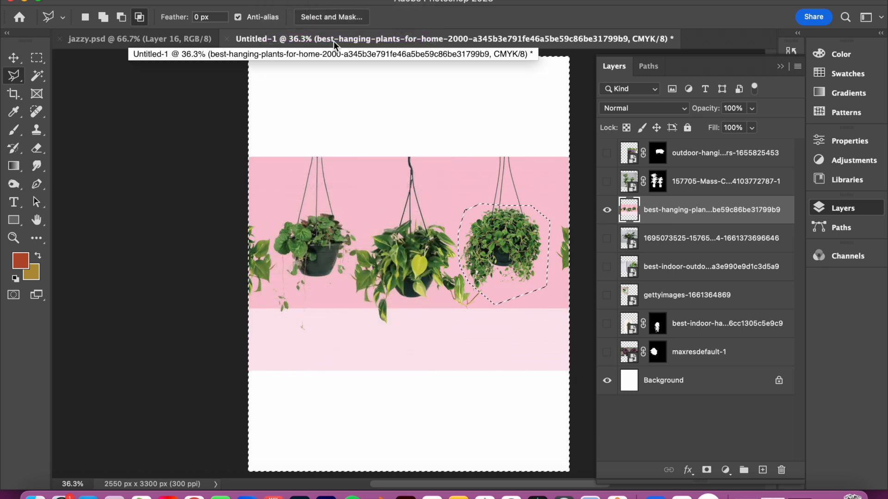
{"action": "key", "text": "Delete"}
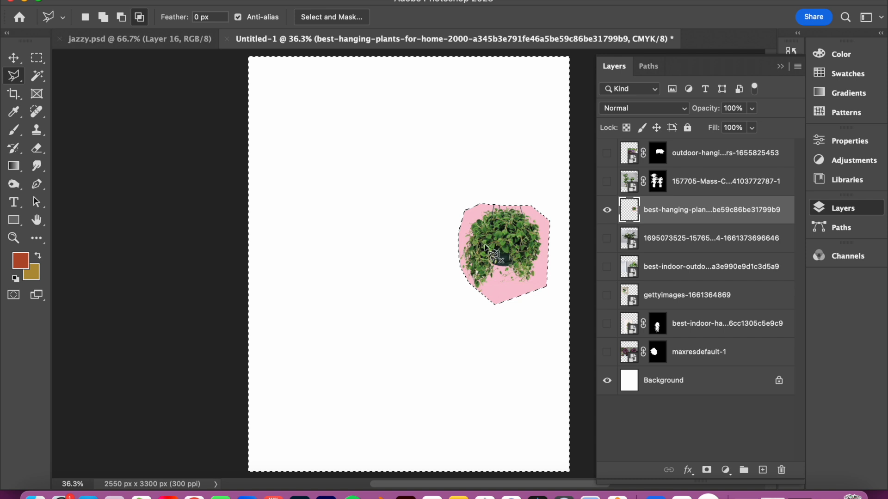
Clear the lasso selection around the isolated basket on the best-hanging-plants layer.
{"action": "left_click", "coordinate": [486, 252]}
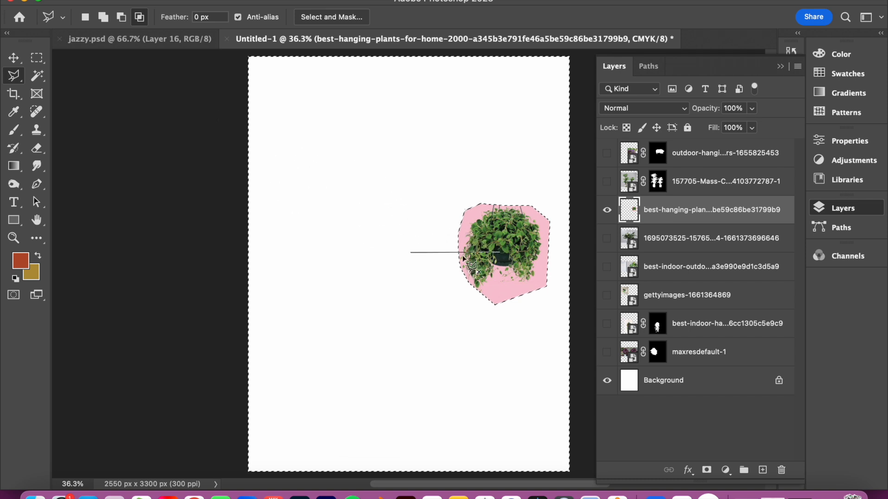
{"action": "double_click", "coordinate": [402, 254]}
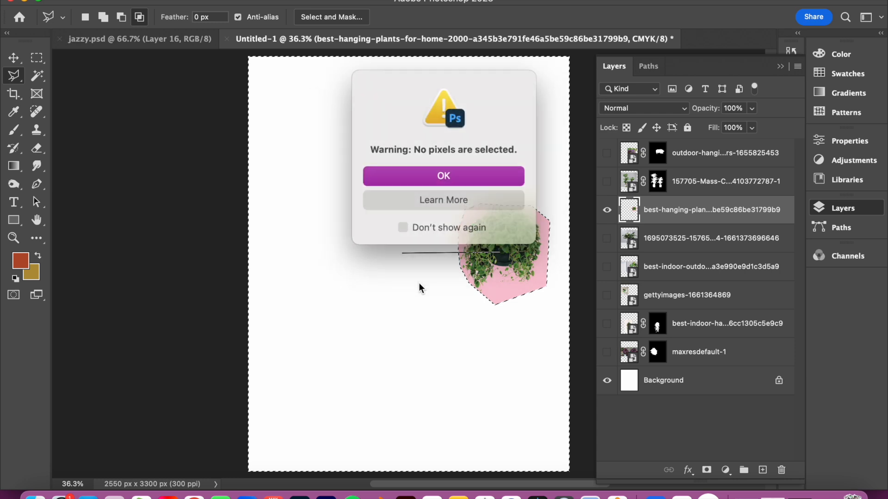
{"action": "left_click", "coordinate": [448, 181]}
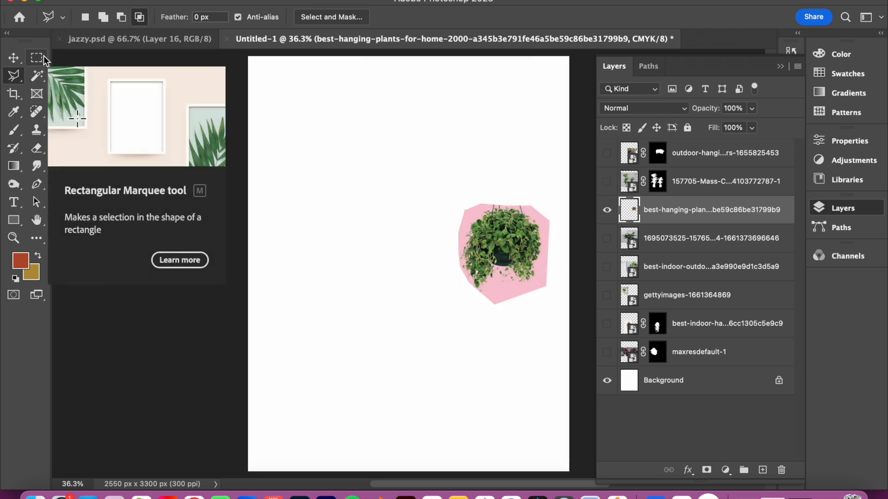
Try Select Subject on the isolated basket and discard the selection.
{"action": "left_click", "coordinate": [38, 78]}
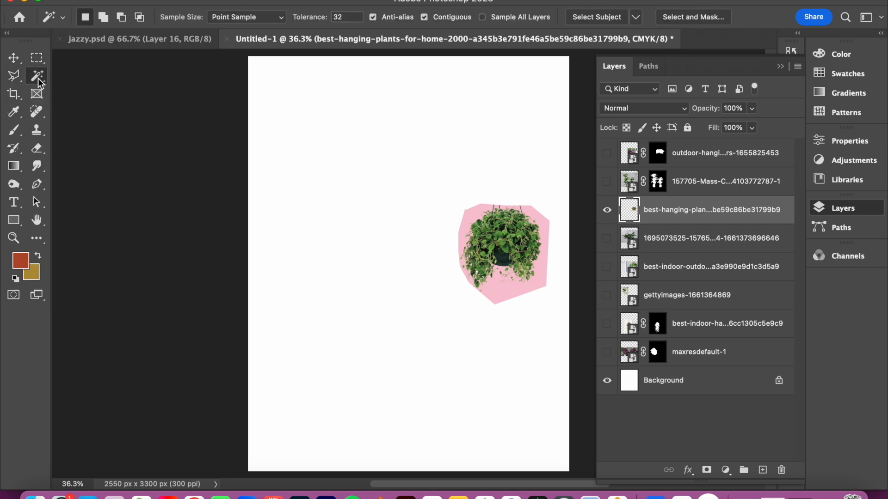
{"action": "left_click", "coordinate": [604, 18]}
{"action": "key", "text": "super+d"}
Select the hanging basket's foliage, trailing stems and green pot with the Quick Selection tool, leaving out the pink background.
{"action": "right_click", "coordinate": [42, 76]}
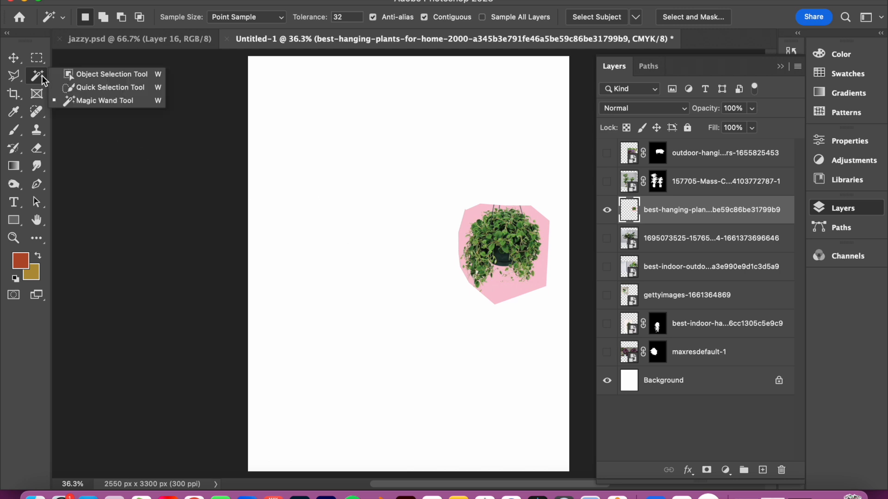
{"action": "left_click", "coordinate": [95, 87]}
{"action": "left_click", "coordinate": [13, 238]}
{"action": "left_click", "coordinate": [538, 233]}
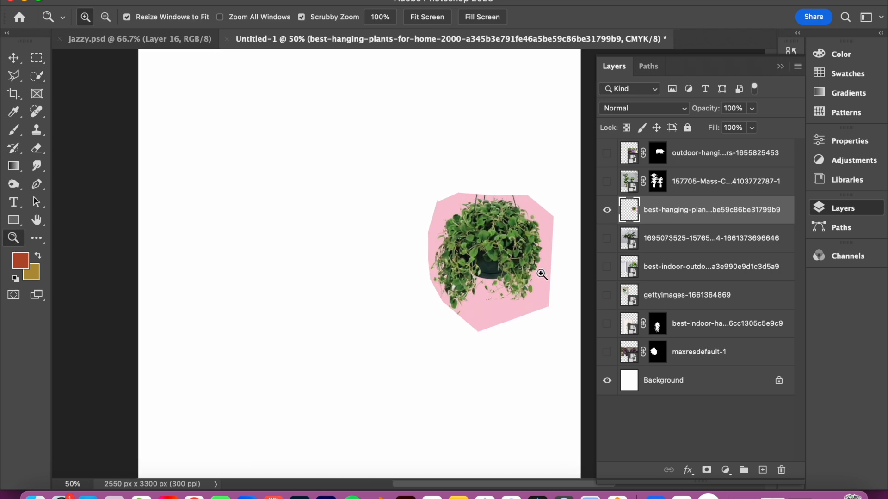
{"action": "left_click", "coordinate": [541, 275]}
{"action": "left_click", "coordinate": [540, 274]}
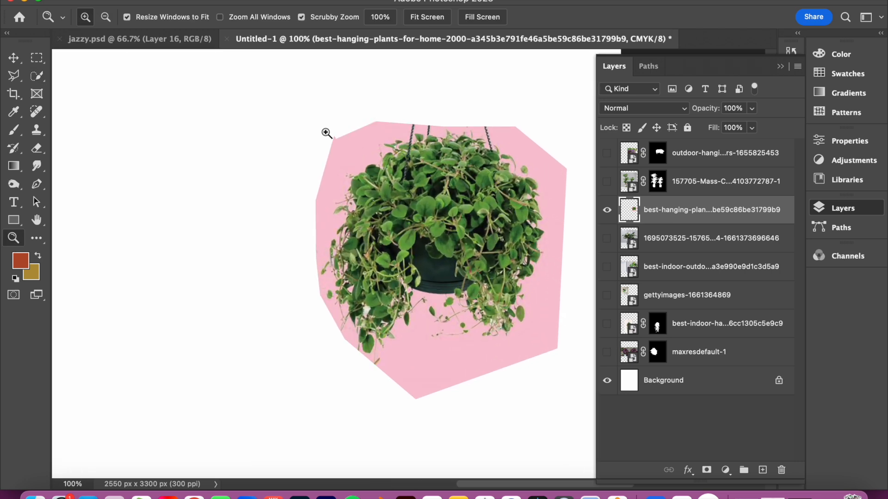
{"action": "left_click", "coordinate": [38, 76]}
{"action": "mouse_move", "coordinate": [423, 201]}
{"action": "left_mouse_down"}
{"action": "mouse_move", "coordinate": [403, 191]}
{"action": "mouse_move", "coordinate": [431, 198]}
{"action": "mouse_move", "coordinate": [420, 169]}
{"action": "mouse_move", "coordinate": [392, 170]}
{"action": "mouse_move", "coordinate": [426, 153]}
{"action": "mouse_move", "coordinate": [400, 158]}
{"action": "left_mouse_up"}
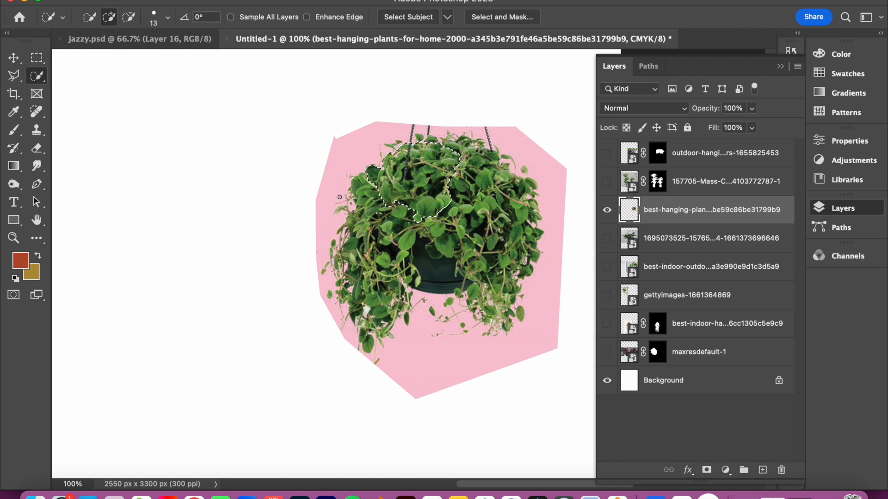
{"action": "left_click", "coordinate": [365, 204]}
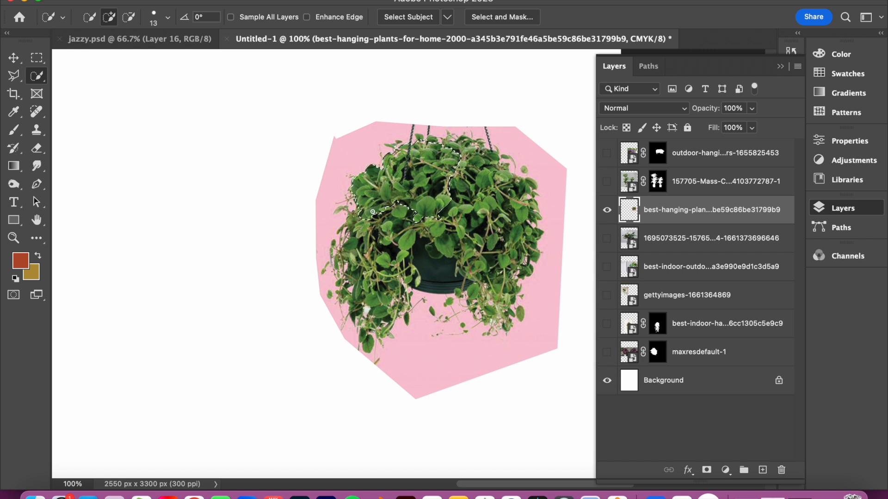
{"action": "left_click_drag", "start_coordinate": [356, 236], "coordinate": [348, 259]}
{"action": "left_click_drag", "start_coordinate": [352, 296], "coordinate": [360, 327]}
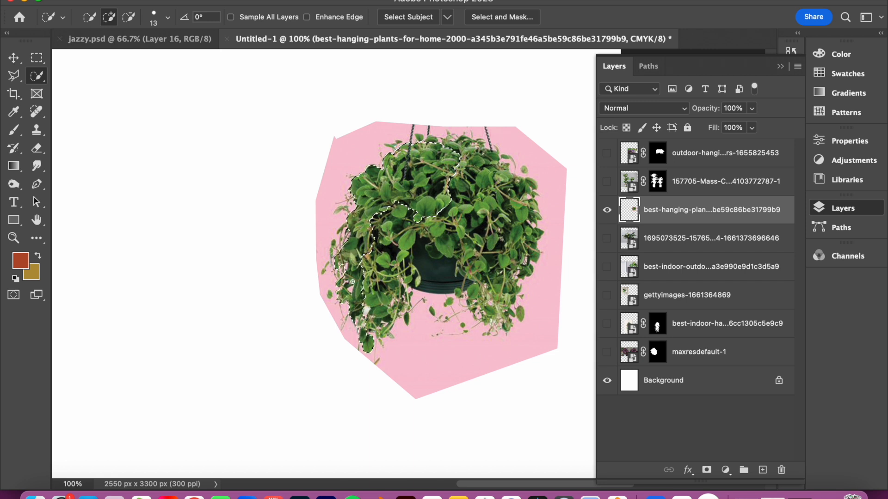
{"action": "left_click_drag", "start_coordinate": [365, 338], "coordinate": [370, 304]}
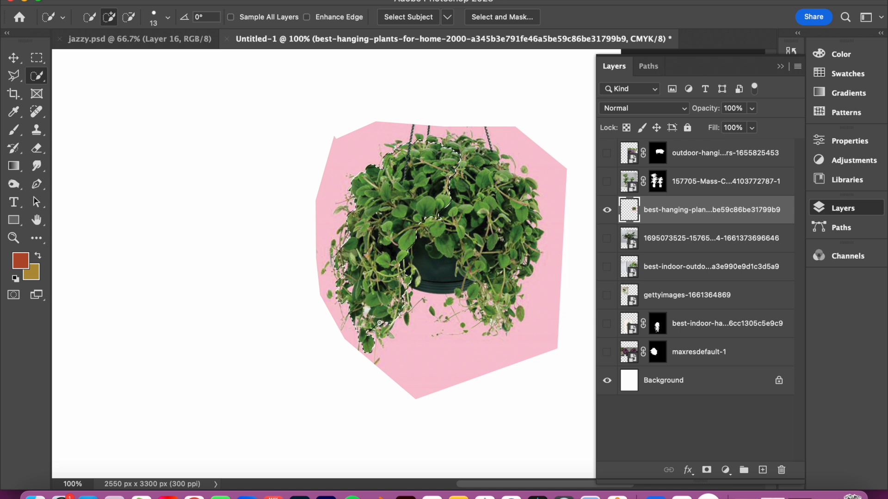
{"action": "mouse_move", "coordinate": [426, 249]}
{"action": "left_mouse_down"}
{"action": "mouse_move", "coordinate": [439, 273]}
{"action": "mouse_move", "coordinate": [471, 279]}
{"action": "mouse_move", "coordinate": [491, 295]}
{"action": "mouse_move", "coordinate": [498, 317]}
{"action": "mouse_move", "coordinate": [489, 314]}
{"action": "mouse_move", "coordinate": [497, 284]}
{"action": "mouse_move", "coordinate": [513, 287]}
{"action": "mouse_move", "coordinate": [503, 277]}
{"action": "mouse_move", "coordinate": [523, 232]}
{"action": "mouse_move", "coordinate": [512, 207]}
{"action": "left_mouse_up"}
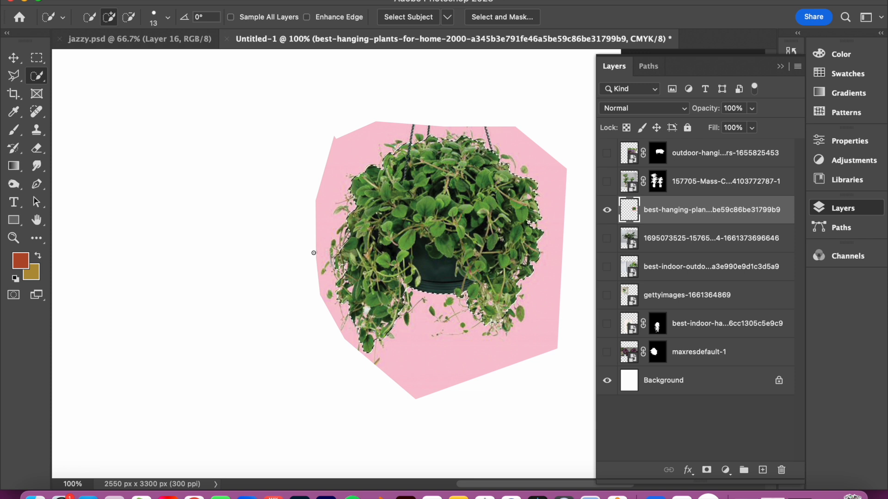
Add a layer mask from the basket selection and hide the best-hanging-plants layer.
{"action": "left_click", "coordinate": [705, 469]}
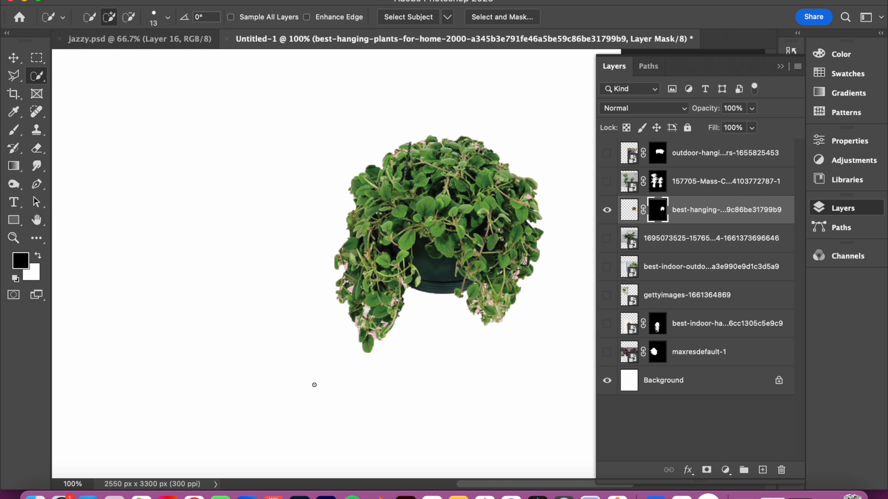
{"action": "double_click", "coordinate": [37, 220]}
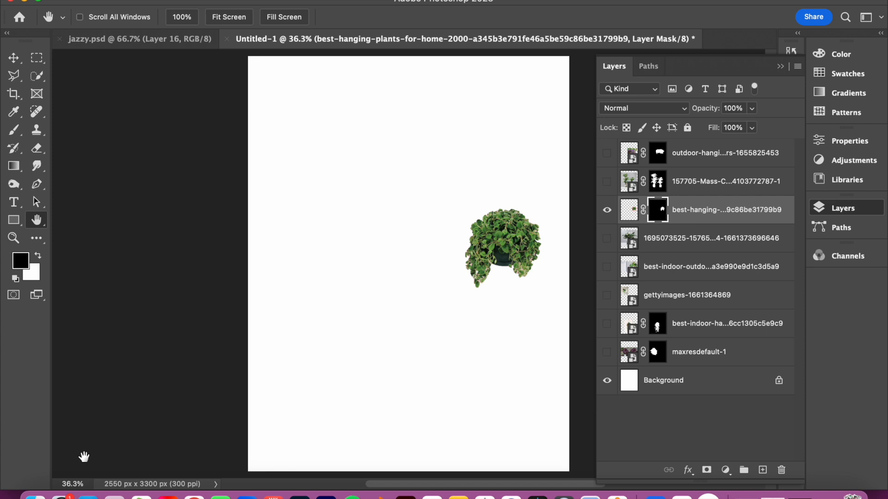
{"action": "left_click", "coordinate": [607, 210]}
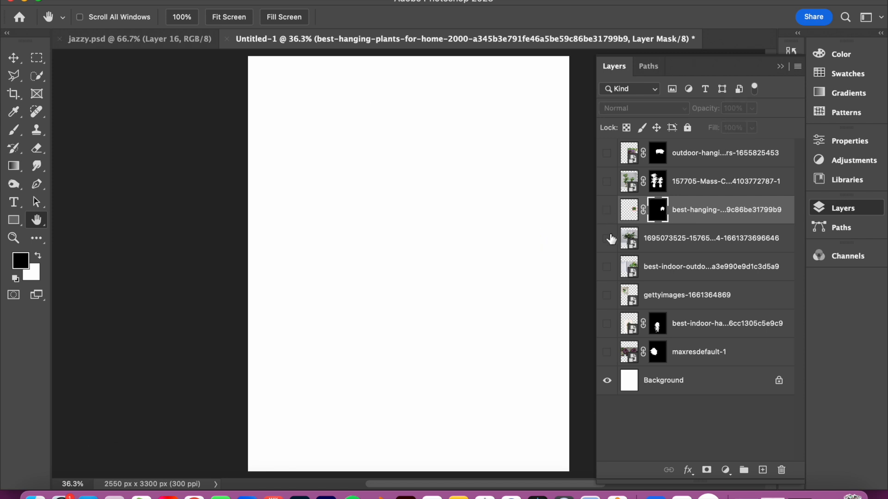
{"action": "left_click", "coordinate": [607, 238]}
{"action": "left_click", "coordinate": [711, 239]}
{"action": "left_click", "coordinate": [37, 75]}
{"action": "left_click", "coordinate": [408, 17]}
{"action": "left_click", "coordinate": [707, 471]}
Show only the golden pothos layer, mask its plant using Select Subject, and replace it in view with the gettyimages layer.
{"action": "left_click", "coordinate": [607, 238]}
{"action": "left_click", "coordinate": [607, 267]}
{"action": "left_click", "coordinate": [711, 267]}
{"action": "left_click", "coordinate": [418, 17]}
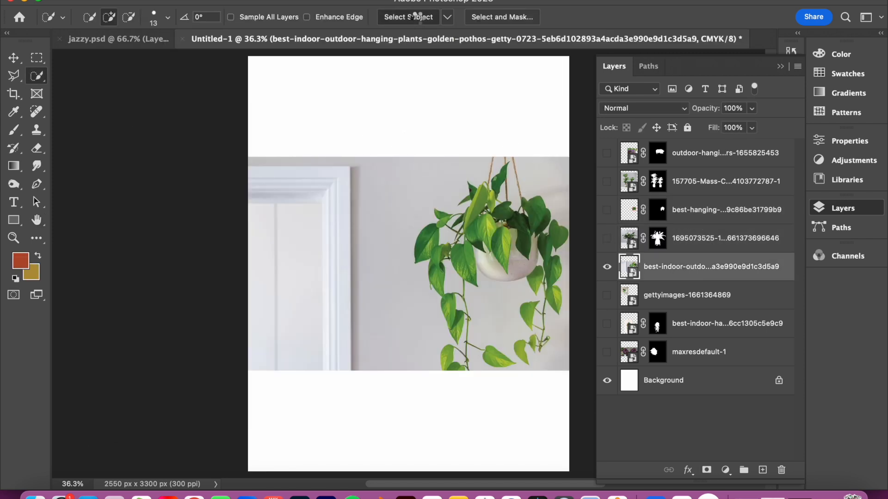
{"action": "left_click", "coordinate": [706, 471]}
{"action": "left_click", "coordinate": [607, 266]}
{"action": "left_click", "coordinate": [607, 295]}
Try masking the gettyimages plant with Select Subject and undo the mask and selection.
{"action": "left_click", "coordinate": [409, 17]}
{"action": "left_click", "coordinate": [706, 470]}
{"action": "key", "text": "super+z"}
{"action": "key", "text": "super+z"}
Select the upper monstera leaves on the gettyimages layer with the Quick Selection tool.
{"action": "left_click", "coordinate": [14, 238]}
{"action": "left_click", "coordinate": [319, 162]}
{"action": "left_click", "coordinate": [319, 162]}
{"action": "left_click", "coordinate": [319, 161]}
{"action": "left_click", "coordinate": [36, 75]}
{"action": "left_click", "coordinate": [92, 77]}
{"action": "left_click", "coordinate": [37, 76]}
{"action": "left_click", "coordinate": [92, 88]}
{"action": "left_click_drag", "start_coordinate": [250, 183], "coordinate": [291, 116]}
{"action": "mouse_move", "coordinate": [319, 158]}
{"action": "left_mouse_down"}
{"action": "mouse_move", "coordinate": [395, 237]}
{"action": "mouse_move", "coordinate": [393, 269]}
{"action": "left_mouse_up"}
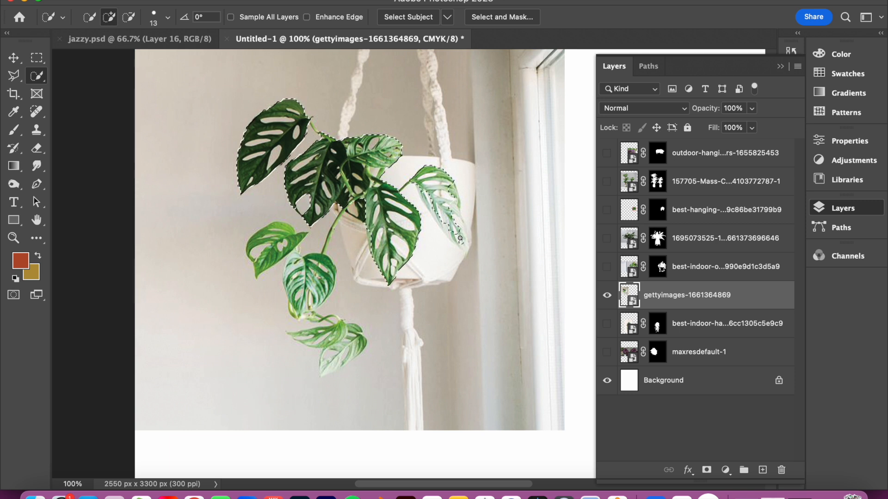
Add the lower trailing leaves to the selection and mask the gettyimages layer with it.
{"action": "left_click_drag", "start_coordinate": [262, 263], "coordinate": [278, 236]}
{"action": "left_click_drag", "start_coordinate": [319, 268], "coordinate": [303, 300]}
{"action": "left_click_drag", "start_coordinate": [319, 336], "coordinate": [340, 354]}
{"action": "left_click", "coordinate": [706, 470]}
Make all the masked plant layers visible together with the whole page in view.
{"action": "left_click", "coordinate": [607, 295]}
{"action": "left_click", "coordinate": [607, 323]}
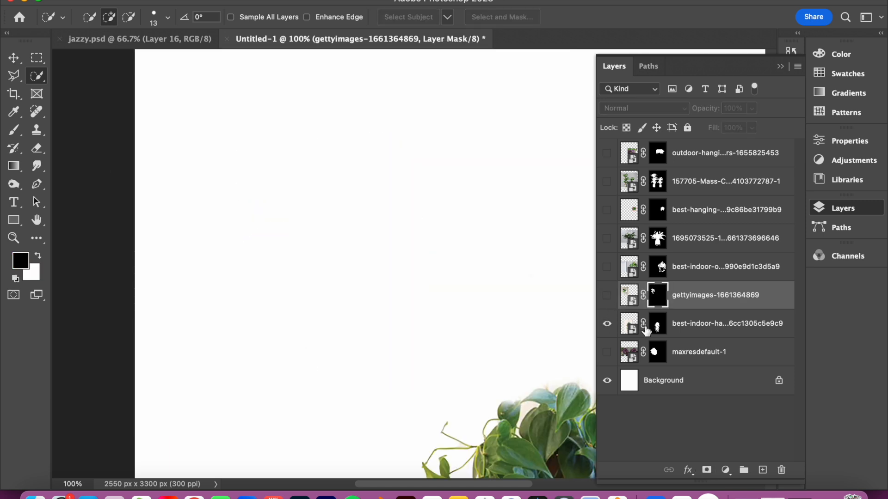
{"action": "key", "text": "super+0"}
{"action": "key", "text": "h"}
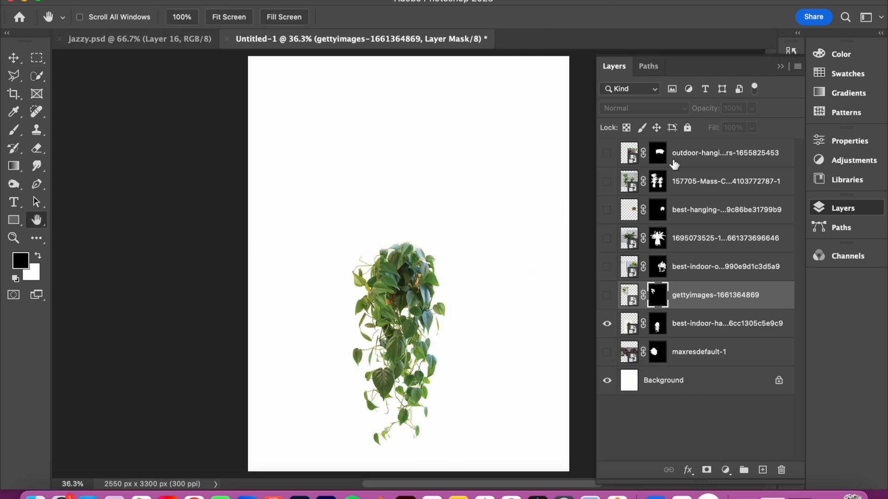
{"action": "left_click_drag", "start_coordinate": [606, 352], "coordinate": [606, 153]}
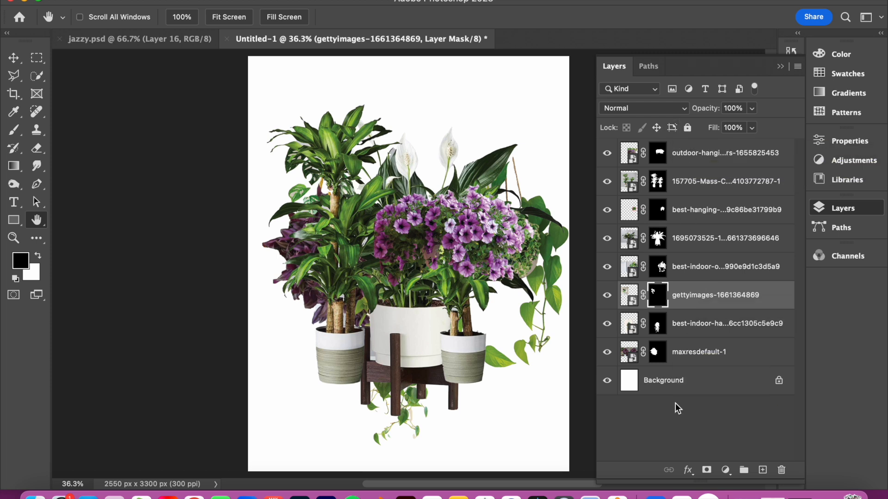
Spread out the overlapping plants by moving the petunias up and the peace lily and trailing philodendron to the right.
{"action": "left_click", "coordinate": [14, 58]}
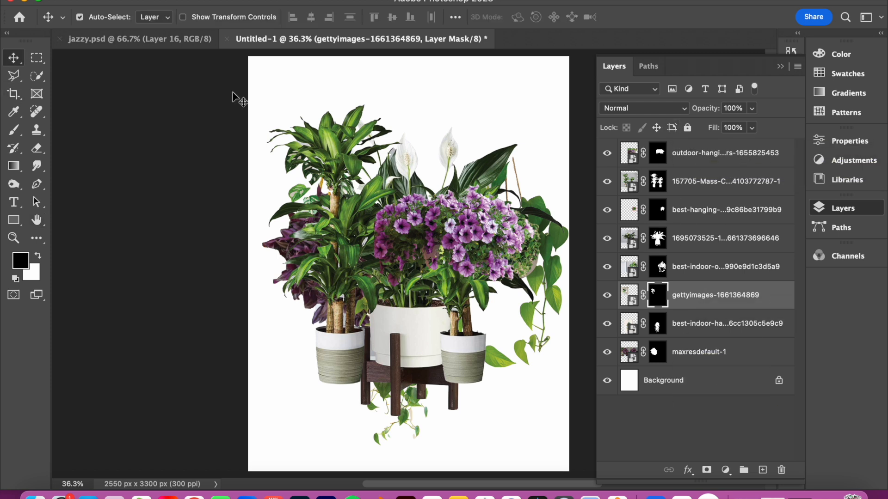
{"action": "left_click", "coordinate": [693, 160]}
{"action": "left_click_drag", "start_coordinate": [491, 203], "coordinate": [488, 160]}
{"action": "left_click", "coordinate": [712, 360]}
{"action": "left_click_drag", "start_coordinate": [456, 332], "coordinate": [556, 318]}
{"action": "left_click_drag", "start_coordinate": [391, 346], "coordinate": [490, 351]}
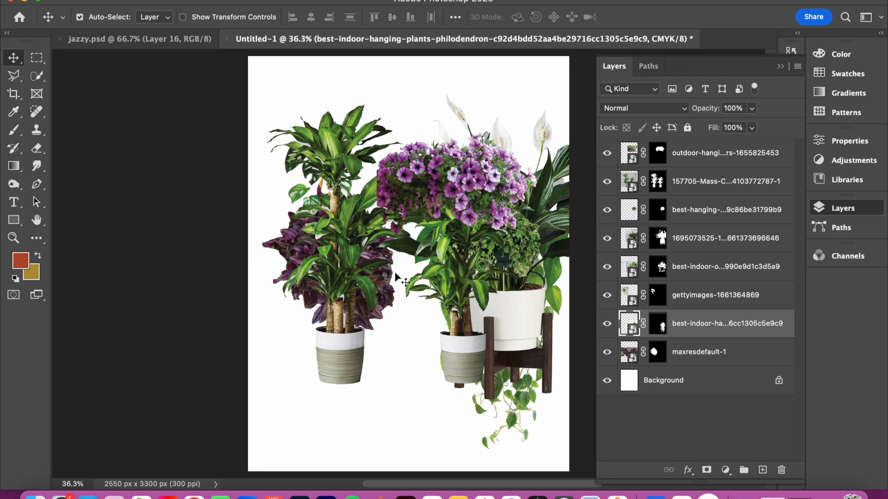
Move the purple-leaved plant down between the Mass Cane pots and shift the petunias slightly left.
{"action": "left_click_drag", "start_coordinate": [386, 311], "coordinate": [418, 366]}
{"action": "left_click", "coordinate": [709, 163]}
{"action": "left_click_drag", "start_coordinate": [444, 194], "coordinate": [422, 182]}
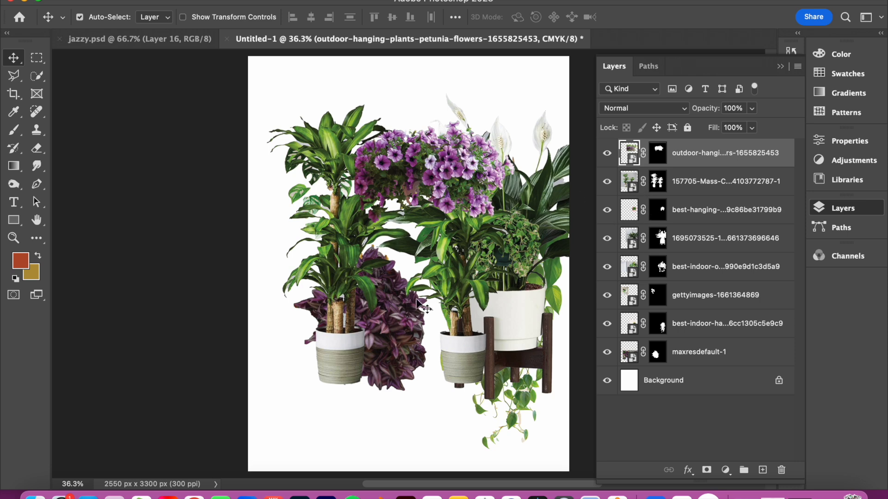
Bring the peace lily layer to the front, scale it to 51.76% and place it between the purple plant and the philodendron.
{"action": "left_click_drag", "start_coordinate": [524, 319], "coordinate": [409, 358]}
{"action": "left_click_drag", "start_coordinate": [718, 244], "coordinate": [721, 148]}
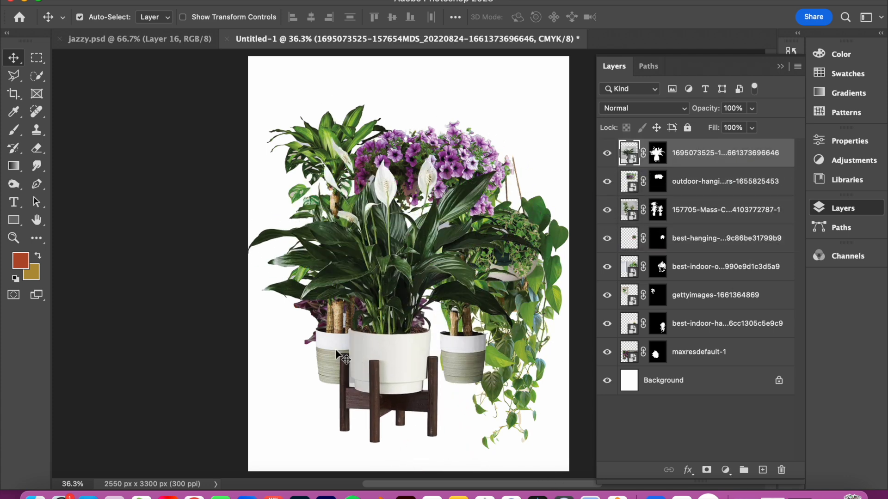
{"action": "key", "text": "ctrl+t"}
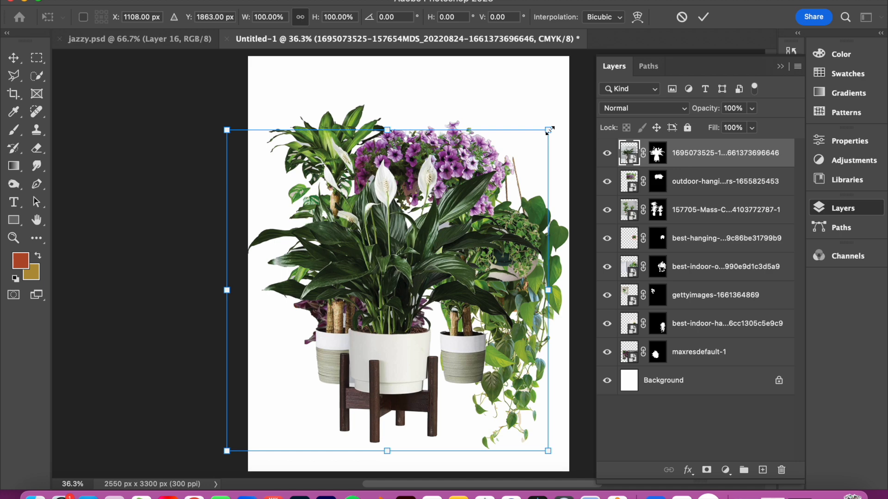
{"action": "left_click_drag", "start_coordinate": [550, 131], "coordinate": [374, 260]}
{"action": "left_click_drag", "start_coordinate": [314, 365], "coordinate": [437, 335]}
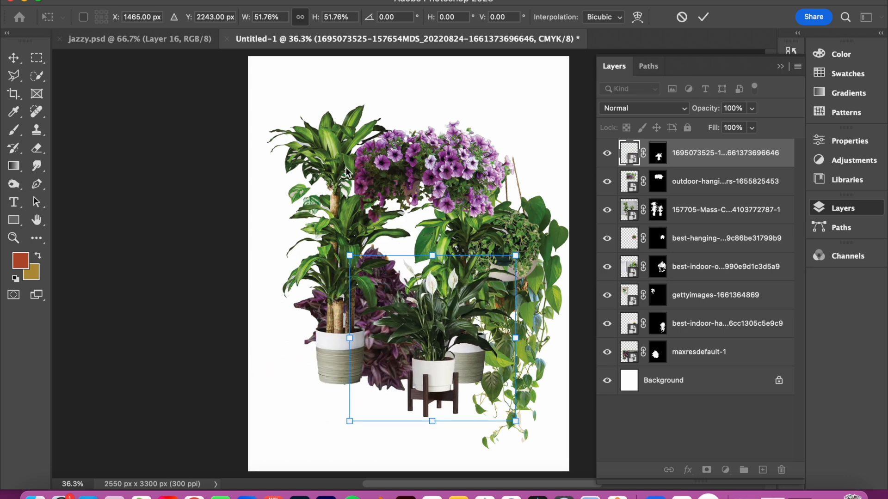
{"action": "key", "text": "Return"}
Scale down the pair of potted Mass Cane plants and position them on the left side of the arrangement.
{"action": "left_click", "coordinate": [334, 156]}
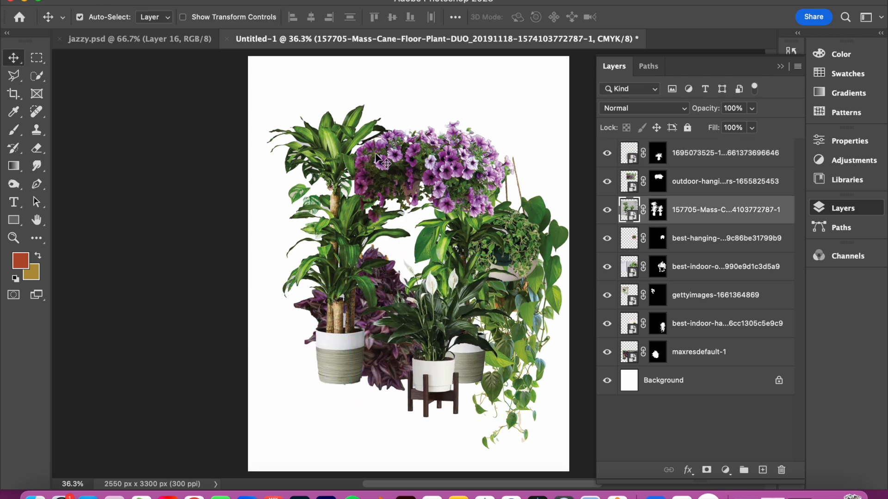
{"action": "key", "text": "ctrl+t"}
{"action": "left_click_drag", "start_coordinate": [563, 95], "coordinate": [413, 237]}
{"action": "left_click_drag", "start_coordinate": [288, 332], "coordinate": [316, 296]}
{"action": "left_click_drag", "start_coordinate": [442, 201], "coordinate": [458, 183]}
{"action": "left_click_drag", "start_coordinate": [319, 296], "coordinate": [311, 295]}
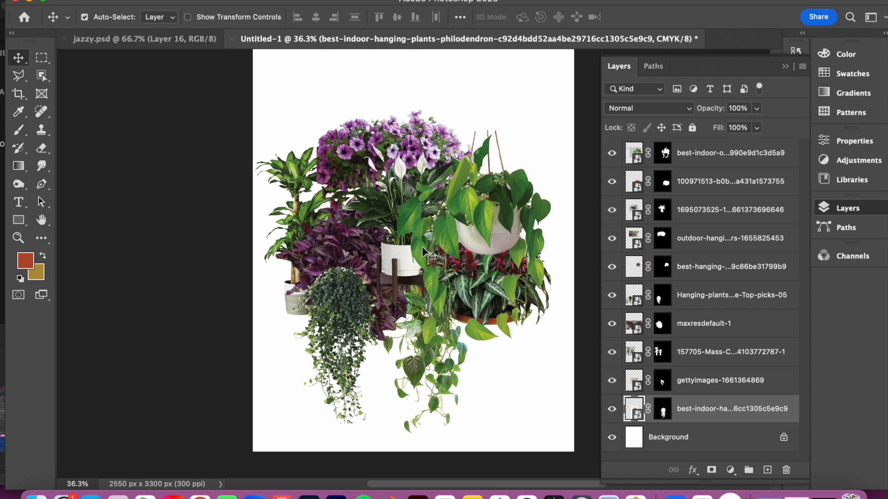
Toggle the 100971513 and Hanging-plants layers off and on to check which plants they hold.
{"action": "mouse_move", "coordinate": [725, 184]}
{"action": "left_mouse_down"}
{"action": "mouse_move", "coordinate": [721, 144]}
{"action": "mouse_move", "coordinate": [720, 187]}
{"action": "left_mouse_up"}
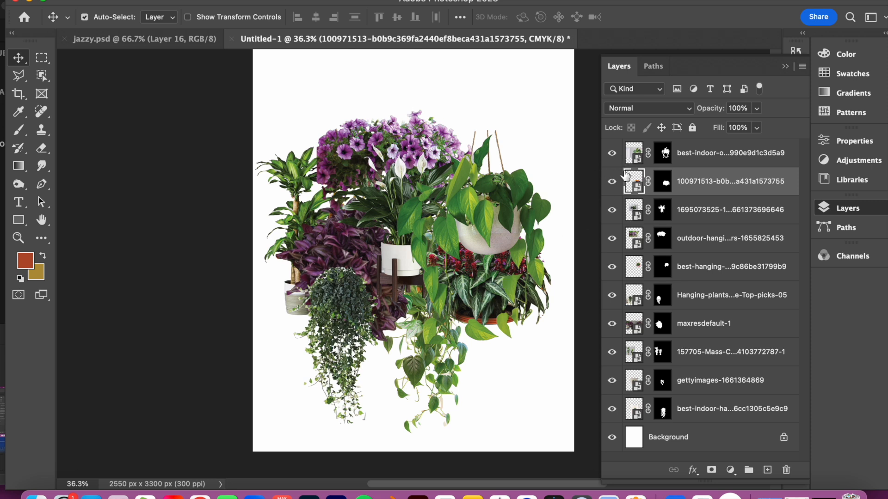
{"action": "left_click", "coordinate": [613, 183]}
{"action": "left_click", "coordinate": [613, 182]}
{"action": "left_click", "coordinate": [342, 303]}
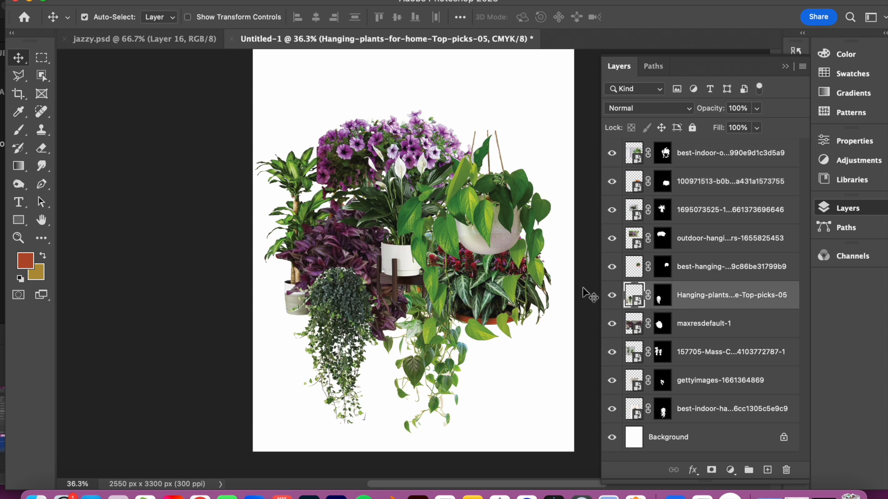
{"action": "left_click", "coordinate": [611, 296]}
{"action": "left_click", "coordinate": [611, 295]}
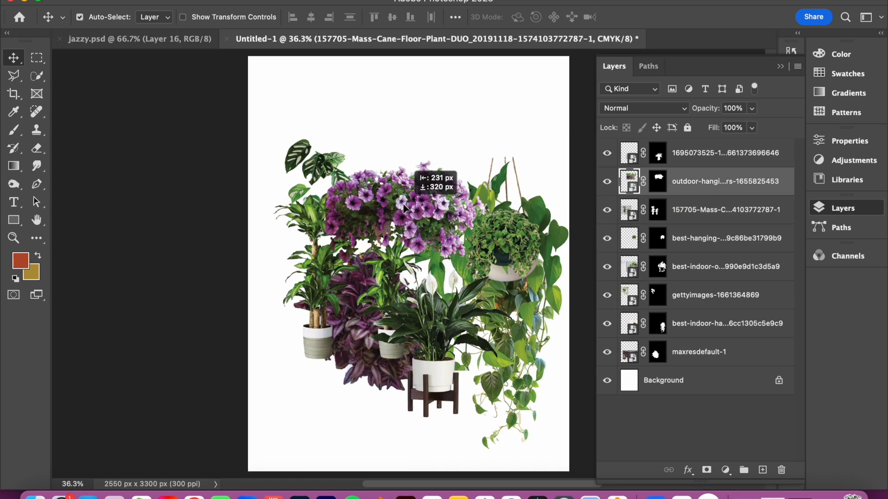
Move the Mass Cane pots, petunias and peace lily into a tighter cluster and adjust the front layer order.
{"action": "left_click_drag", "start_coordinate": [305, 222], "coordinate": [300, 225]}
{"action": "left_click_drag", "start_coordinate": [273, 346], "coordinate": [354, 360]}
{"action": "left_click_drag", "start_coordinate": [398, 194], "coordinate": [398, 182]}
{"action": "left_click_drag", "start_coordinate": [495, 300], "coordinate": [422, 243]}
{"action": "left_click_drag", "start_coordinate": [680, 155], "coordinate": [678, 196]}
{"action": "left_click_drag", "start_coordinate": [308, 222], "coordinate": [305, 216]}
{"action": "left_click", "coordinate": [349, 372]}
{"action": "left_click_drag", "start_coordinate": [349, 373], "coordinate": [412, 266]}
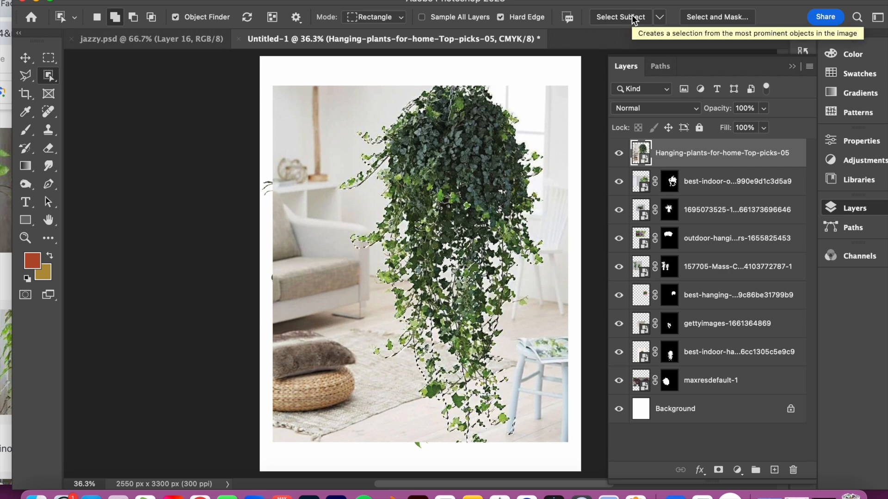
Mask the Hanging-plants layer from the ivy selection and scale the ivy down.
{"action": "left_click", "coordinate": [718, 469]}
{"action": "key", "text": "super+t"}
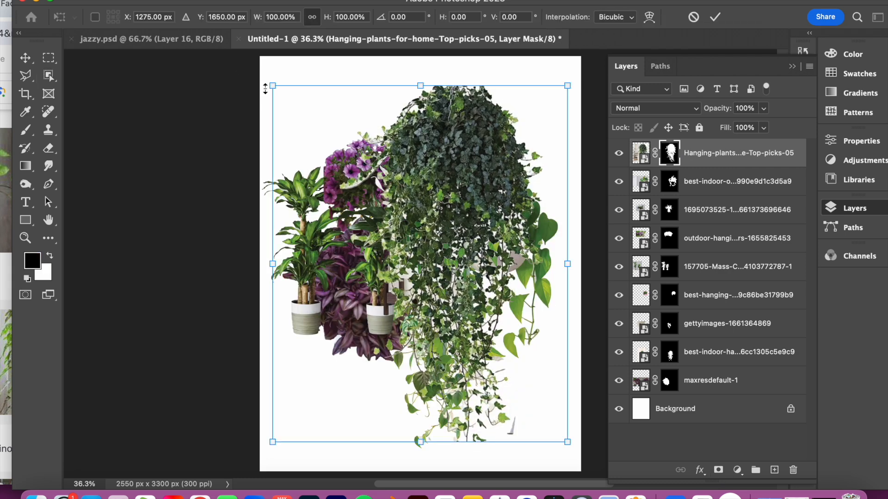
{"action": "left_click_drag", "start_coordinate": [272, 86], "coordinate": [426, 270]}
{"action": "key", "text": "Return"}
Send the ivy layer toward the back, place it at the collage's lower left and enlarge it slightly.
{"action": "left_click_drag", "start_coordinate": [718, 153], "coordinate": [717, 401]}
{"action": "left_click_drag", "start_coordinate": [306, 357], "coordinate": [313, 371]}
{"action": "key", "text": "super+t"}
{"action": "mouse_move", "coordinate": [389, 280]}
{"action": "left_mouse_down"}
{"action": "mouse_move", "coordinate": [420, 265]}
{"action": "mouse_move", "coordinate": [401, 264]}
{"action": "left_mouse_up"}
{"action": "key", "text": "Return"}
Restack the layers, raising maxresdefault-1 and best-hanging below the petunias and placing the ivy above the purple-leaved plant.
{"action": "left_click_drag", "start_coordinate": [717, 381], "coordinate": [707, 226]}
{"action": "left_click_drag", "start_coordinate": [689, 325], "coordinate": [687, 227]}
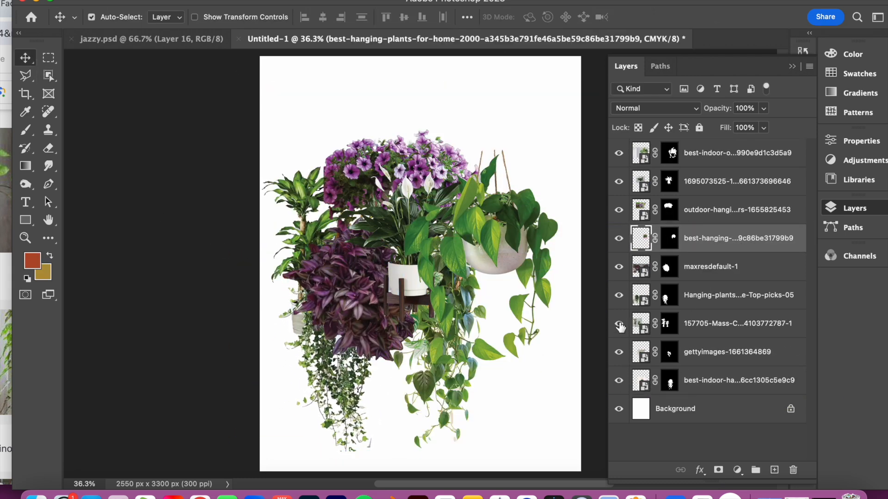
{"action": "left_click_drag", "start_coordinate": [721, 295], "coordinate": [721, 266]}
{"action": "key", "text": "super+t"}
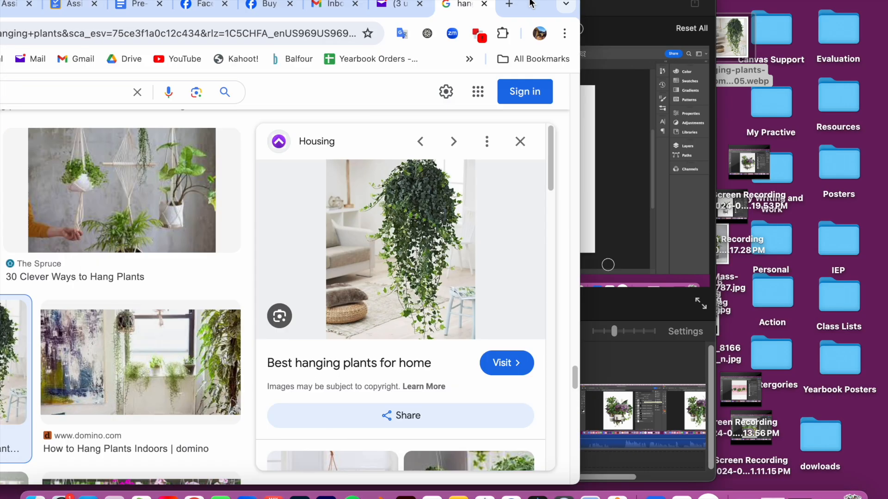
Browse the "hanging plants" image results in Chrome for another plant photo.
{"action": "left_click_drag", "start_coordinate": [531, 4], "coordinate": [840, 4]}
{"action": "scroll", "coordinate": [278, 277], "scroll_direction": "down", "scroll_amount": 6}
{"action": "scroll", "coordinate": [231, 231], "scroll_direction": "down", "scroll_amount": 20}
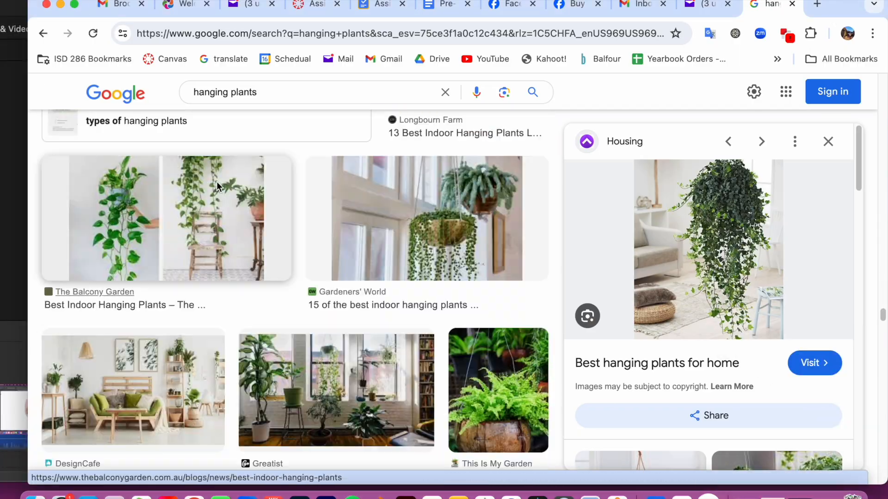
{"action": "left_click_drag", "start_coordinate": [217, 208], "coordinate": [222, 231]}
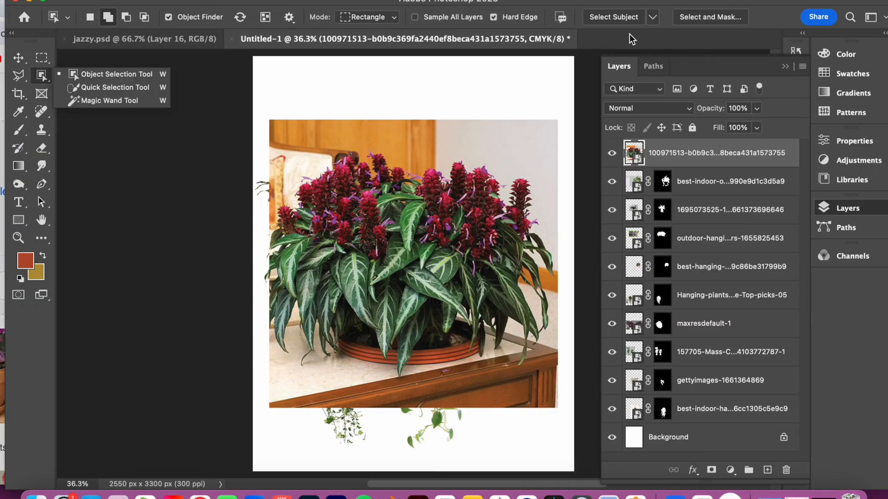
Mask the red-flowered plant photo from its automatic subject selection, then scale the plant down and place it beneath the hanging pothos.
{"action": "left_click", "coordinate": [613, 17]}
{"action": "left_click", "coordinate": [711, 470]}
{"action": "left_click", "coordinate": [18, 58]}
{"action": "key", "text": "super+t"}
{"action": "left_click_drag", "start_coordinate": [269, 120], "coordinate": [423, 274]}
{"action": "left_click_drag", "start_coordinate": [511, 345], "coordinate": [497, 271]}
{"action": "key", "text": "Return"}
Send the red-flowered plant layer behind the golden pothos and nudge it and the trailing vine into the cluster.
{"action": "scroll", "coordinate": [521, 290], "scroll_direction": "down", "scroll_amount": 4}
{"action": "left_click_drag", "start_coordinate": [634, 153], "coordinate": [634, 194]}
{"action": "left_click_drag", "start_coordinate": [497, 287], "coordinate": [489, 296]}
{"action": "left_click_drag", "start_coordinate": [417, 365], "coordinate": [414, 370]}
{"action": "left_click", "coordinate": [342, 309]}
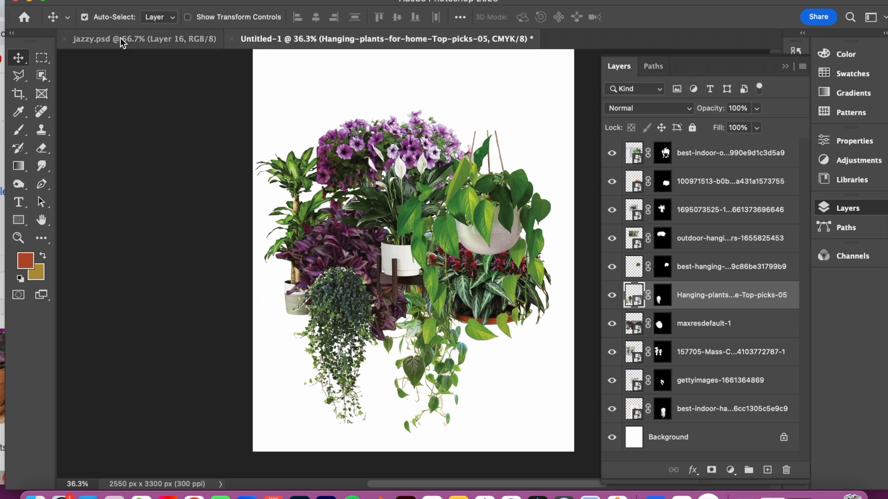
Review the jazzy.psd example collage, return to the plant document and reset the foreground and background colours to black and white.
{"action": "left_click", "coordinate": [143, 39]}
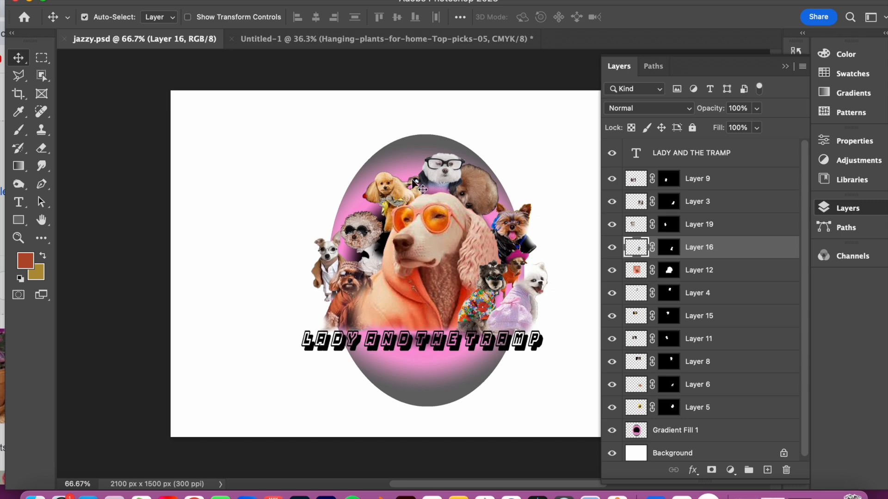
{"action": "left_click", "coordinate": [382, 40]}
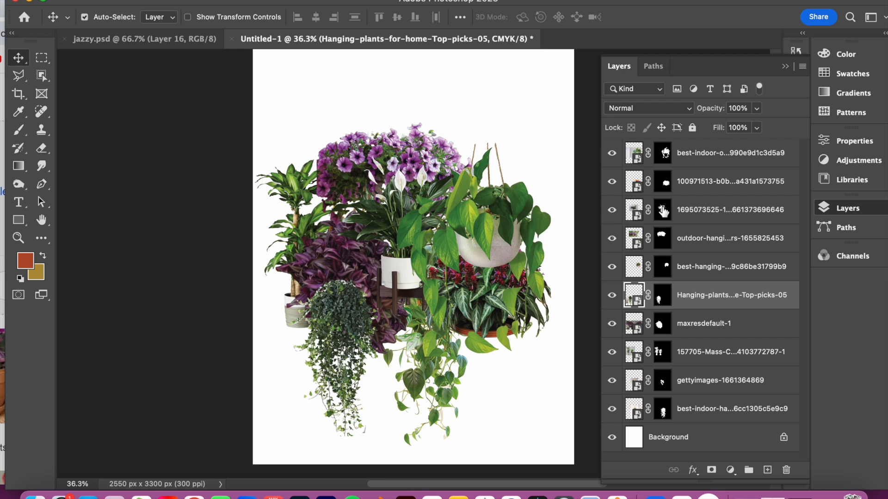
{"action": "left_click", "coordinate": [19, 280]}
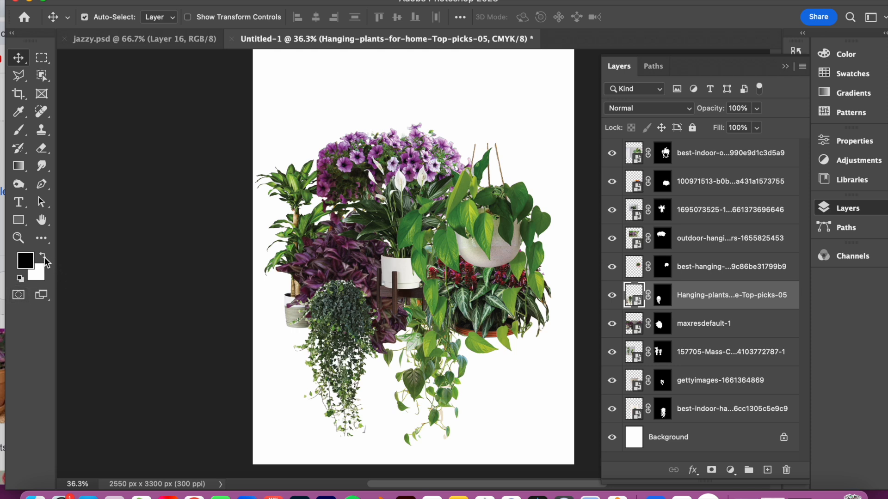
{"action": "left_click", "coordinate": [44, 257]}
{"action": "left_click", "coordinate": [43, 258]}
Select the peace lily layer and rasterize its smart object for use with the Brush tool.
{"action": "left_click", "coordinate": [396, 266]}
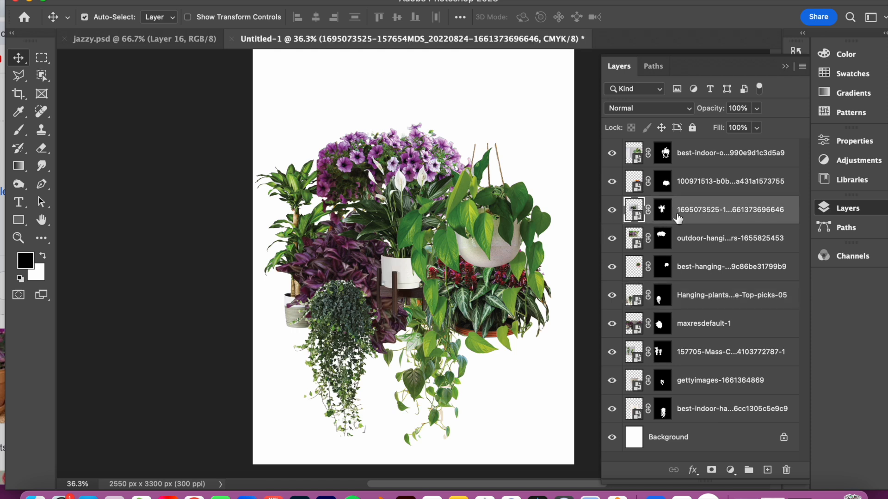
{"action": "left_click", "coordinate": [611, 214]}
{"action": "left_click", "coordinate": [612, 214]}
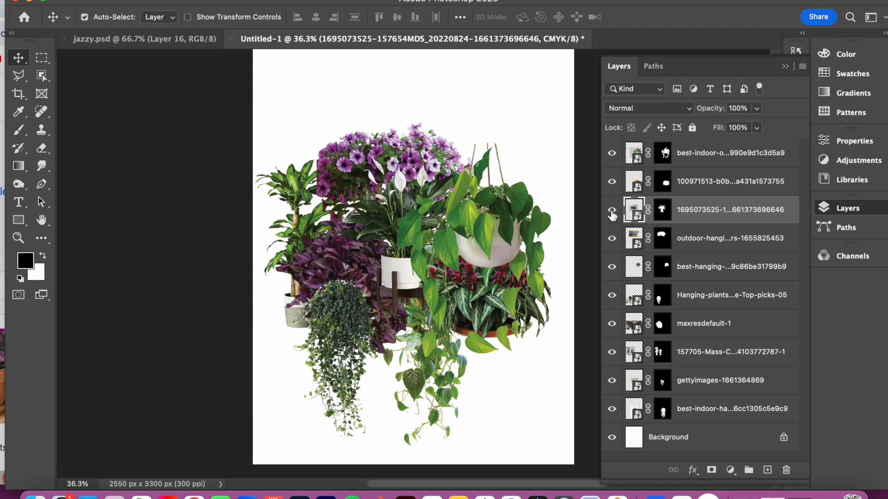
{"action": "left_click", "coordinate": [18, 130]}
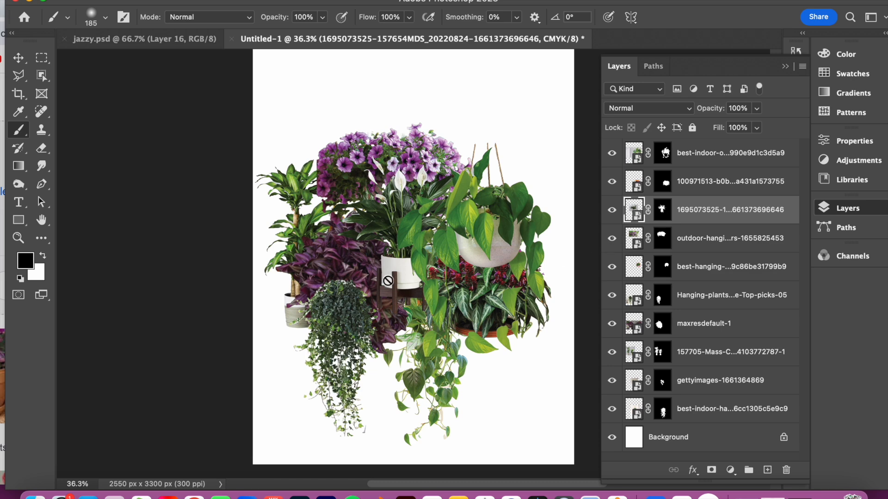
{"action": "left_click", "coordinate": [400, 404]}
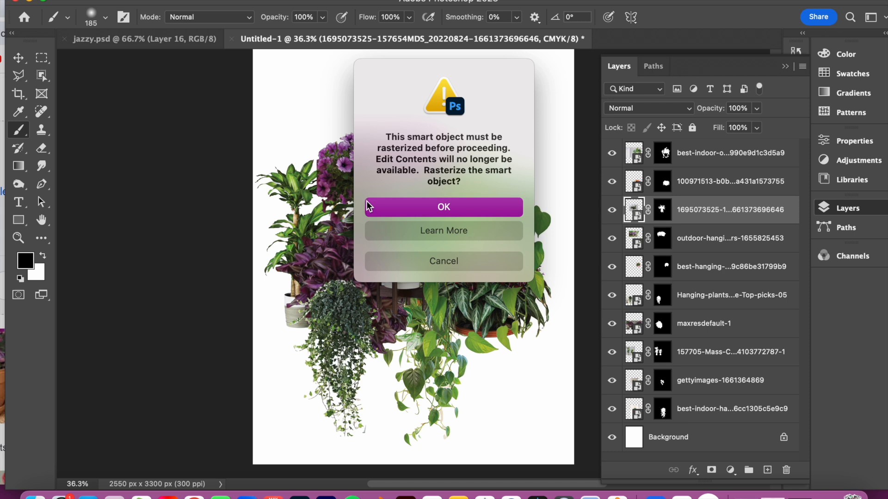
{"action": "left_click", "coordinate": [471, 207]}
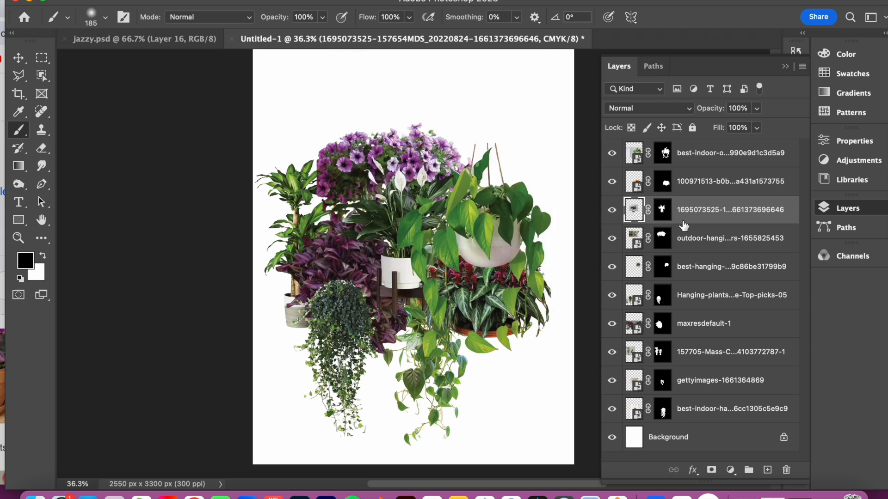
Paint black on the peace lily's layer mask to hide its white pot and wooden stand.
{"action": "left_click", "coordinate": [662, 212]}
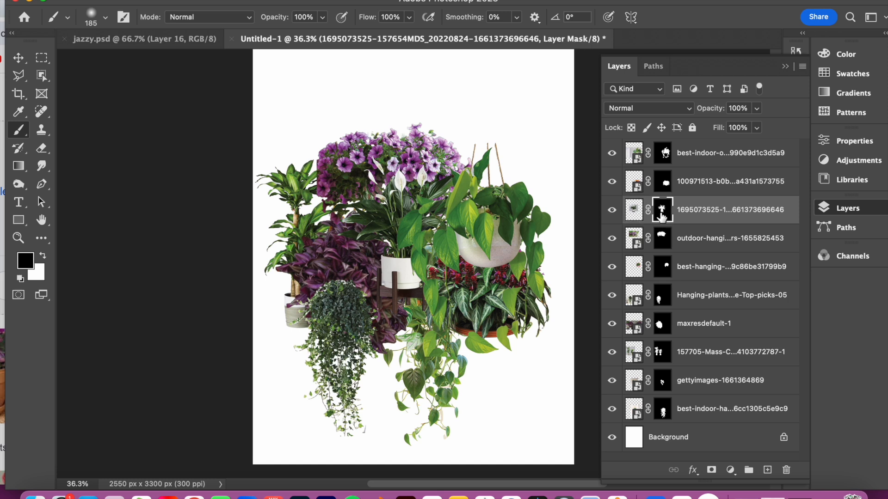
{"action": "left_click", "coordinate": [630, 212]}
{"action": "left_click", "coordinate": [661, 211]}
{"action": "mouse_move", "coordinate": [396, 279]}
{"action": "left_mouse_down"}
{"action": "mouse_move", "coordinate": [378, 264]}
{"action": "mouse_move", "coordinate": [407, 264]}
{"action": "mouse_move", "coordinate": [412, 283]}
{"action": "mouse_move", "coordinate": [384, 291]}
{"action": "mouse_move", "coordinate": [388, 309]}
{"action": "mouse_move", "coordinate": [405, 310]}
{"action": "mouse_move", "coordinate": [416, 290]}
{"action": "left_mouse_up"}
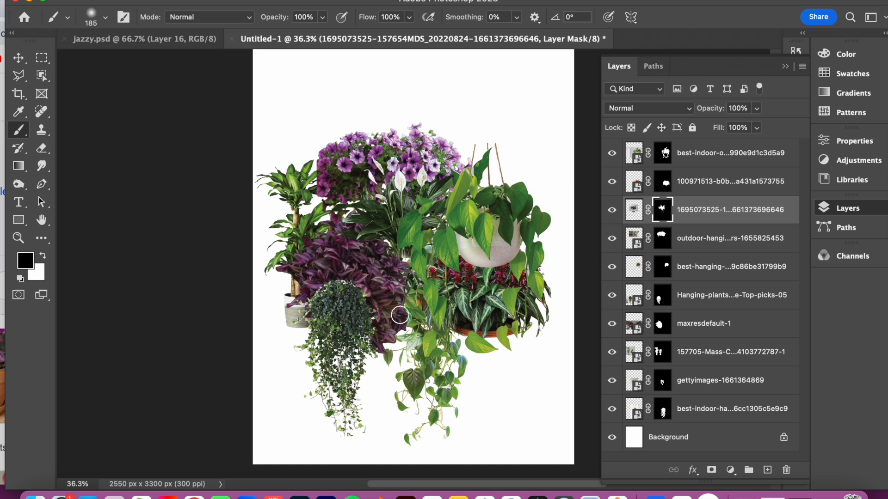
Toggle the visibility of the best-hanging, peace lily and ivy layers to check which plant each one holds.
{"action": "left_click", "coordinate": [634, 295]}
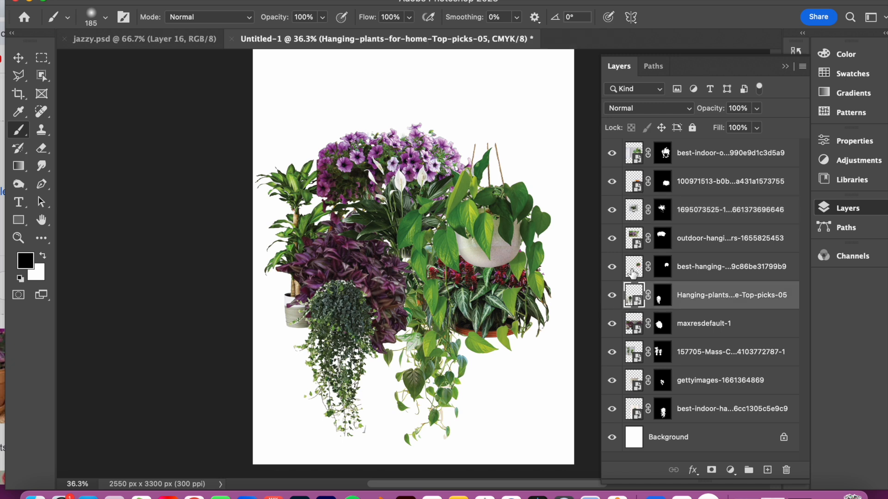
{"action": "left_click", "coordinate": [633, 273]}
{"action": "left_click", "coordinate": [612, 267]}
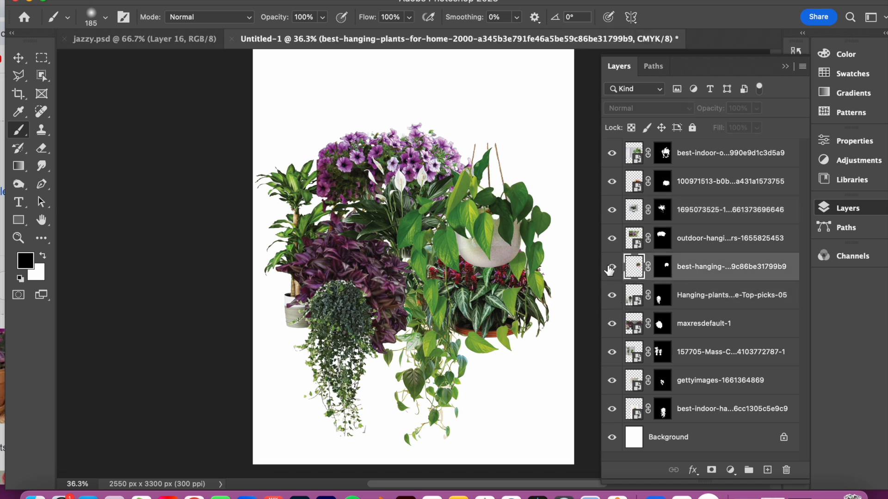
{"action": "left_click", "coordinate": [611, 268]}
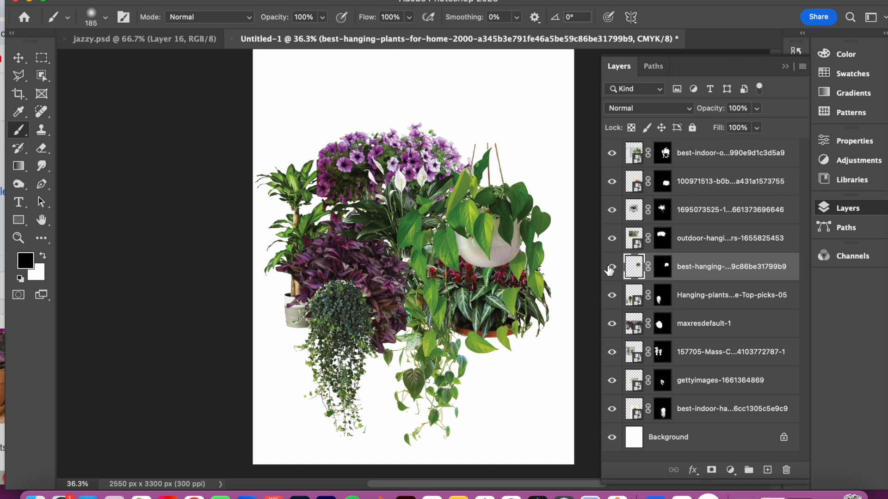
{"action": "left_click", "coordinate": [613, 210]}
{"action": "left_click", "coordinate": [613, 211]}
{"action": "left_click", "coordinate": [632, 299]}
{"action": "left_click", "coordinate": [612, 298]}
{"action": "left_click", "coordinate": [612, 298]}
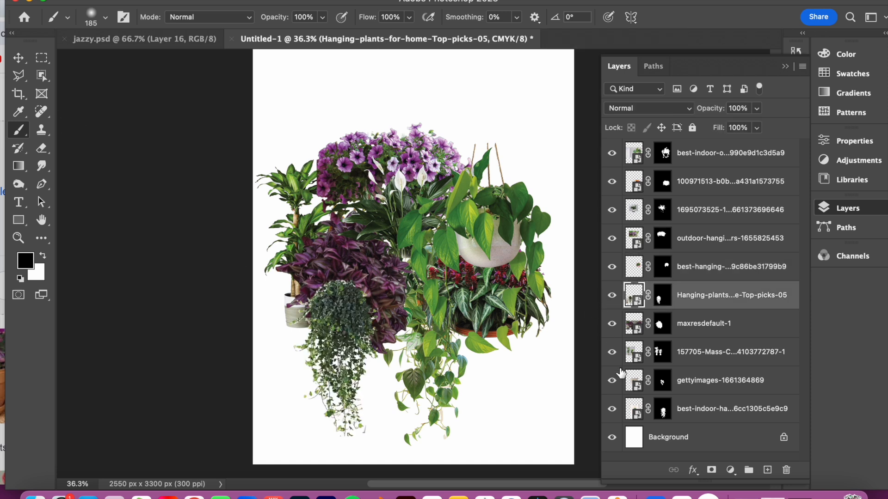
Try painting black directly on the peace lily image instead of its mask, and undo the strokes.
{"action": "left_click", "coordinate": [632, 214]}
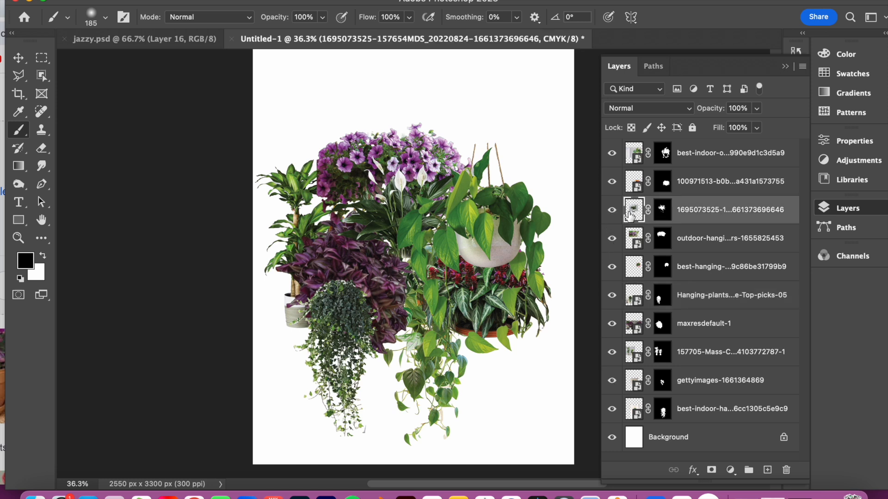
{"action": "left_click", "coordinate": [612, 211]}
{"action": "left_click", "coordinate": [612, 210]}
{"action": "left_click_drag", "start_coordinate": [378, 207], "coordinate": [397, 211]}
{"action": "key", "text": "super+z"}
{"action": "mouse_move", "coordinate": [402, 181]}
{"action": "left_mouse_down"}
{"action": "mouse_move", "coordinate": [362, 215]}
{"action": "mouse_move", "coordinate": [407, 192]}
{"action": "mouse_move", "coordinate": [384, 221]}
{"action": "mouse_move", "coordinate": [352, 212]}
{"action": "mouse_move", "coordinate": [371, 189]}
{"action": "mouse_move", "coordinate": [411, 213]}
{"action": "mouse_move", "coordinate": [365, 216]}
{"action": "mouse_move", "coordinate": [380, 227]}
{"action": "left_mouse_up"}
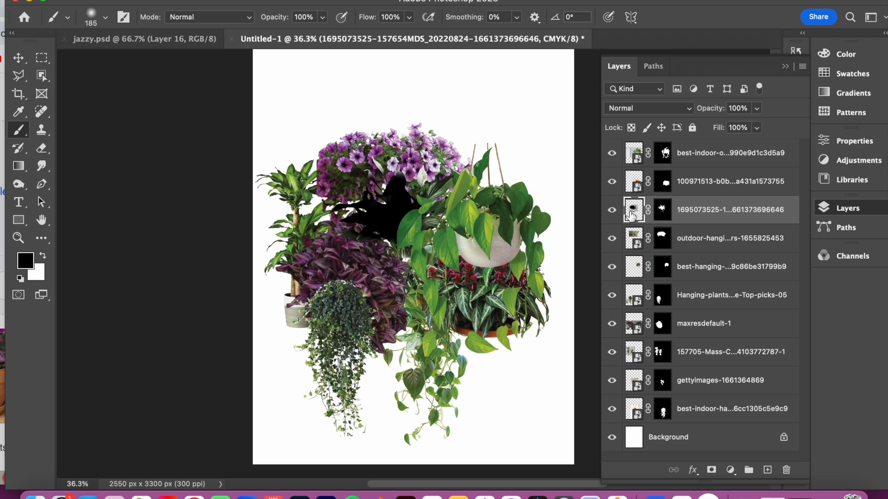
{"action": "key", "text": "super+z"}
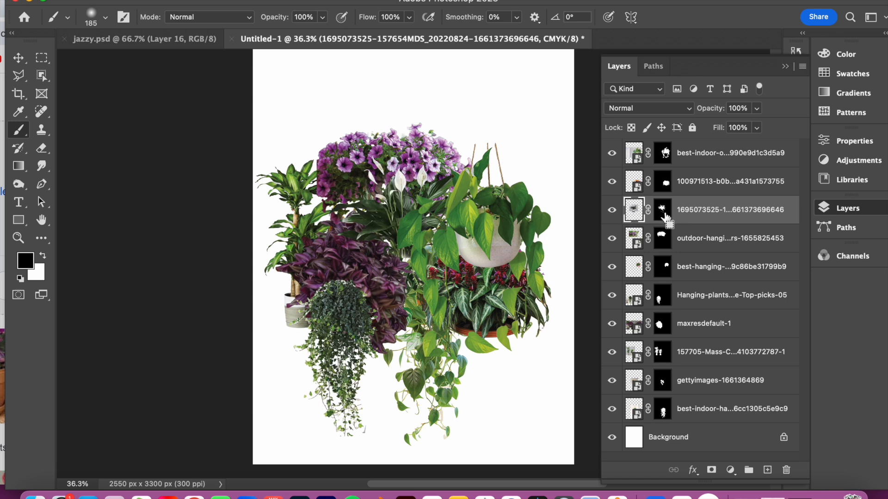
Select the golden pothos layer as the next one to edit.
{"action": "left_click", "coordinate": [663, 213]}
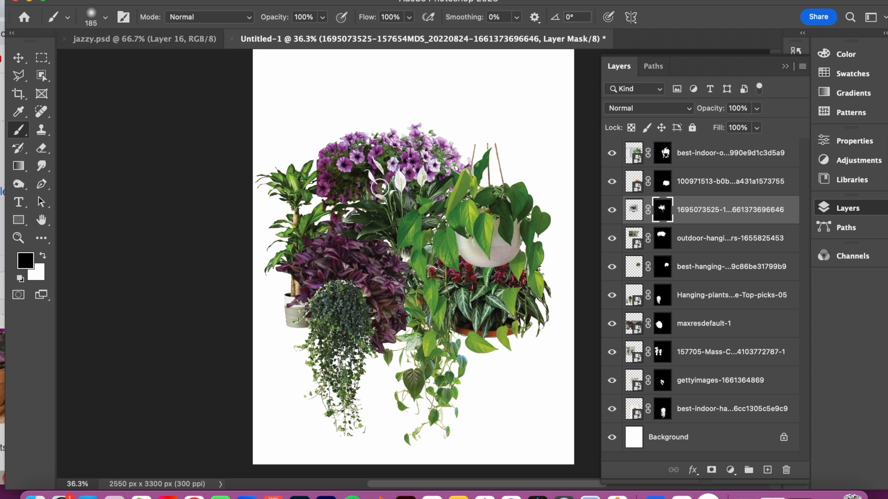
{"action": "left_click", "coordinate": [17, 52]}
{"action": "left_click", "coordinate": [481, 238]}
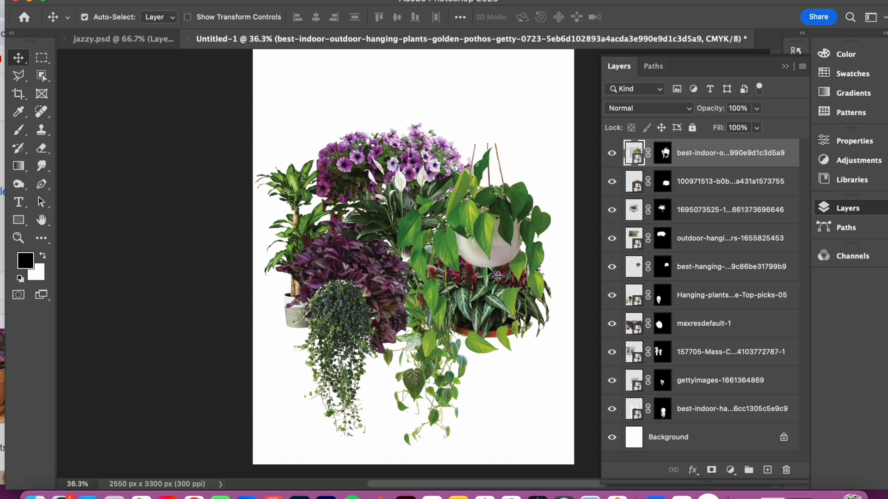
Try hiding the pothos pot with black and restoring leaves with white on its layer mask, and undo the strokes.
{"action": "left_click", "coordinate": [19, 130]}
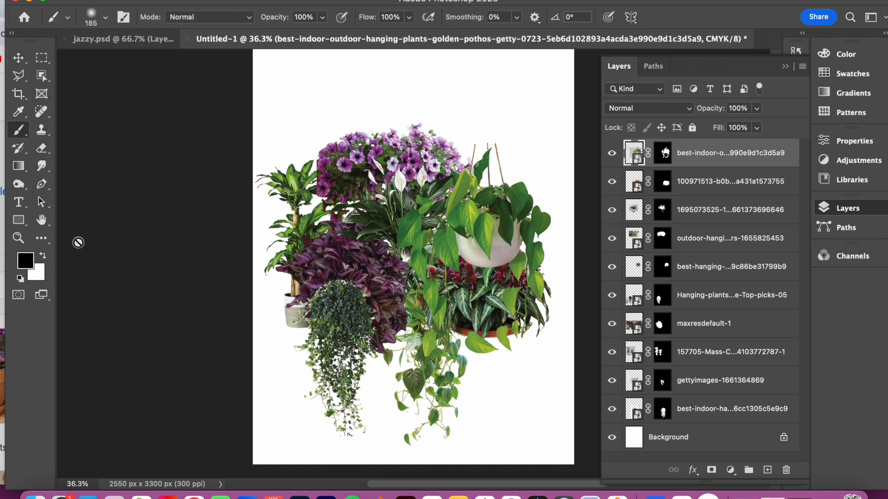
{"action": "left_click", "coordinate": [662, 155]}
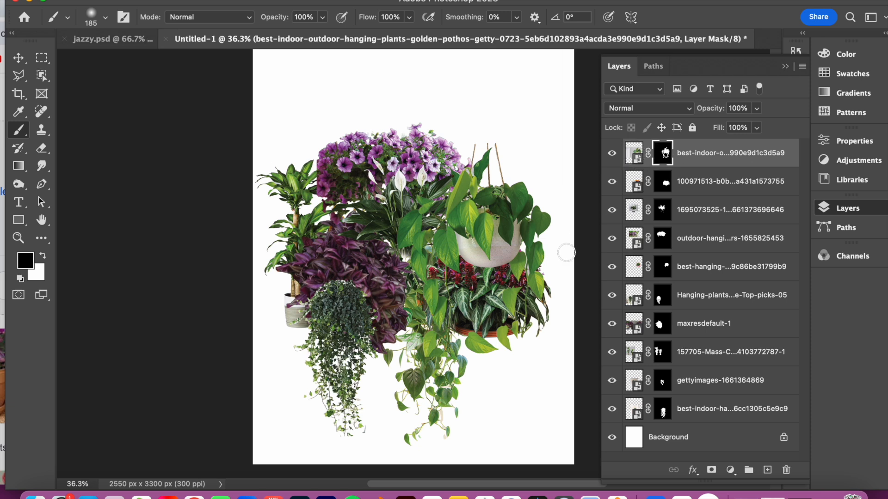
{"action": "mouse_move", "coordinate": [503, 263]}
{"action": "left_mouse_down"}
{"action": "mouse_move", "coordinate": [493, 224]}
{"action": "mouse_move", "coordinate": [504, 257]}
{"action": "mouse_move", "coordinate": [517, 228]}
{"action": "mouse_move", "coordinate": [512, 290]}
{"action": "mouse_move", "coordinate": [475, 272]}
{"action": "mouse_move", "coordinate": [462, 245]}
{"action": "mouse_move", "coordinate": [481, 262]}
{"action": "mouse_move", "coordinate": [525, 253]}
{"action": "mouse_move", "coordinate": [533, 197]}
{"action": "mouse_move", "coordinate": [556, 233]}
{"action": "mouse_move", "coordinate": [507, 204]}
{"action": "mouse_move", "coordinate": [526, 215]}
{"action": "left_mouse_up"}
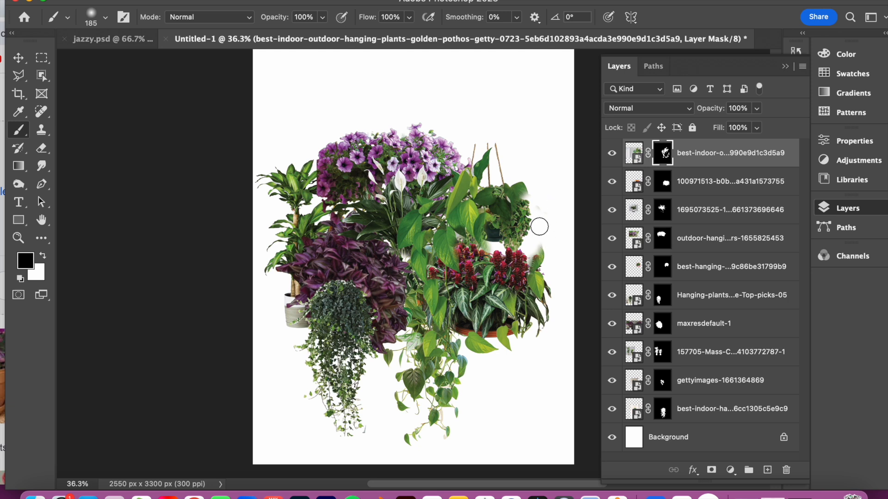
{"action": "left_click", "coordinate": [42, 255]}
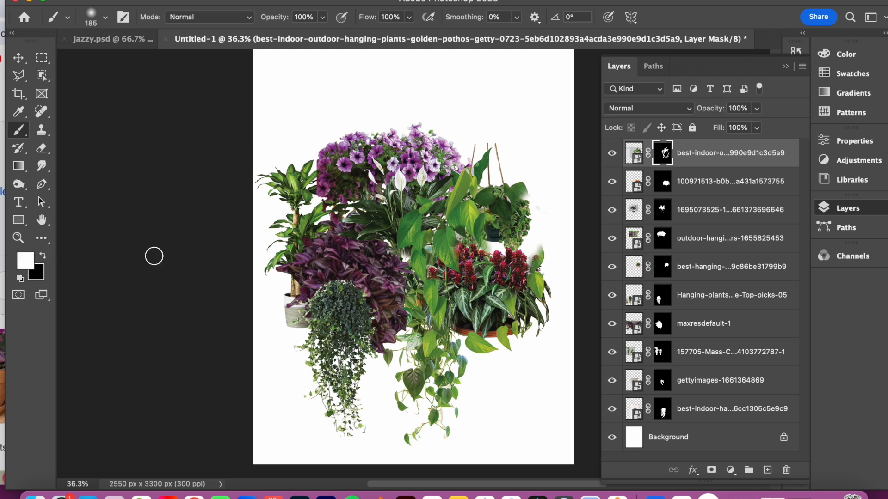
{"action": "mouse_move", "coordinate": [527, 224]}
{"action": "left_mouse_down"}
{"action": "mouse_move", "coordinate": [523, 197]}
{"action": "mouse_move", "coordinate": [539, 222]}
{"action": "mouse_move", "coordinate": [529, 233]}
{"action": "mouse_move", "coordinate": [514, 228]}
{"action": "mouse_move", "coordinate": [537, 216]}
{"action": "left_mouse_up"}
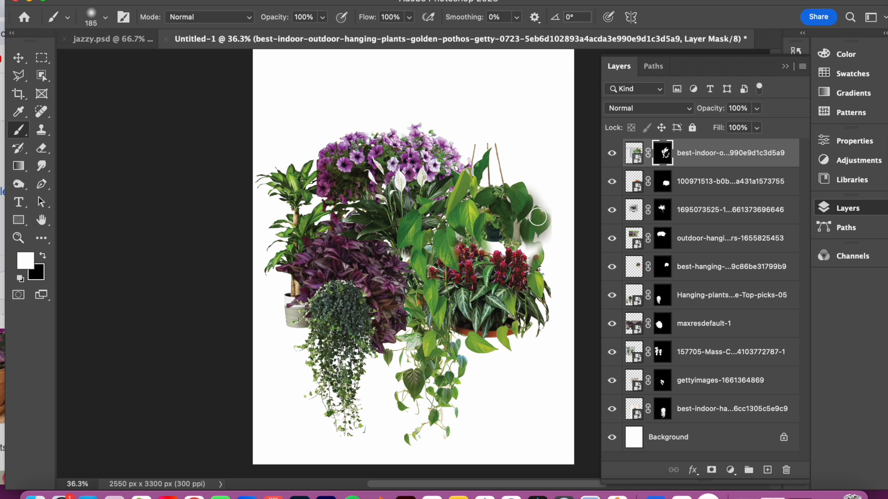
{"action": "key", "text": "super+z"}
{"action": "key", "text": "super+z"}
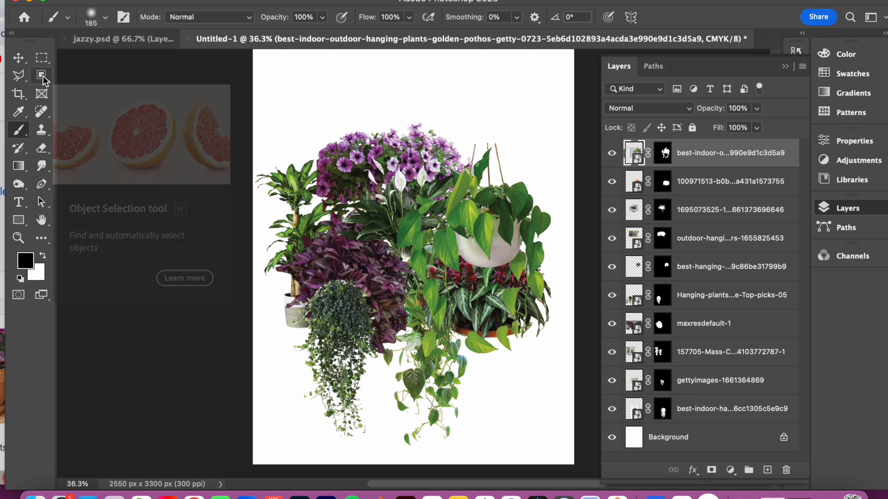
Select the pothos pot and the area beneath it with the Quick Selection tool, and target the layer mask with the Brush.
{"action": "left_click_drag", "start_coordinate": [43, 78], "coordinate": [85, 86]}
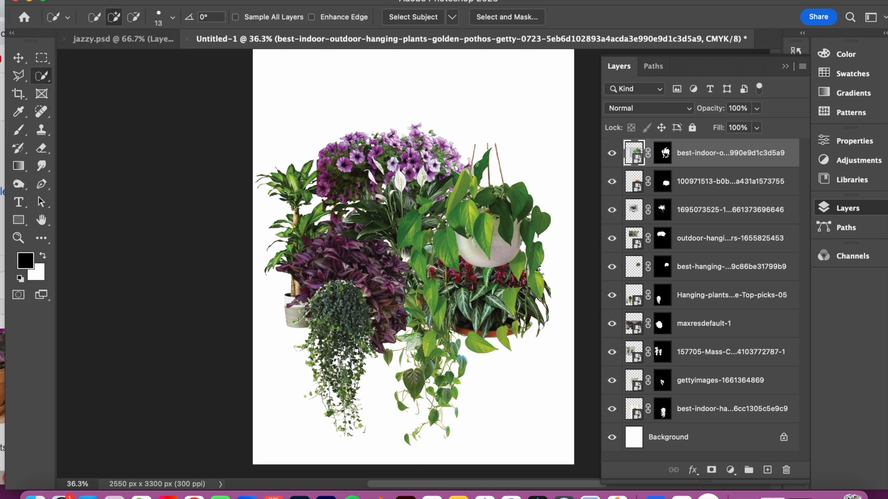
{"action": "left_click_drag", "start_coordinate": [484, 262], "coordinate": [503, 267]}
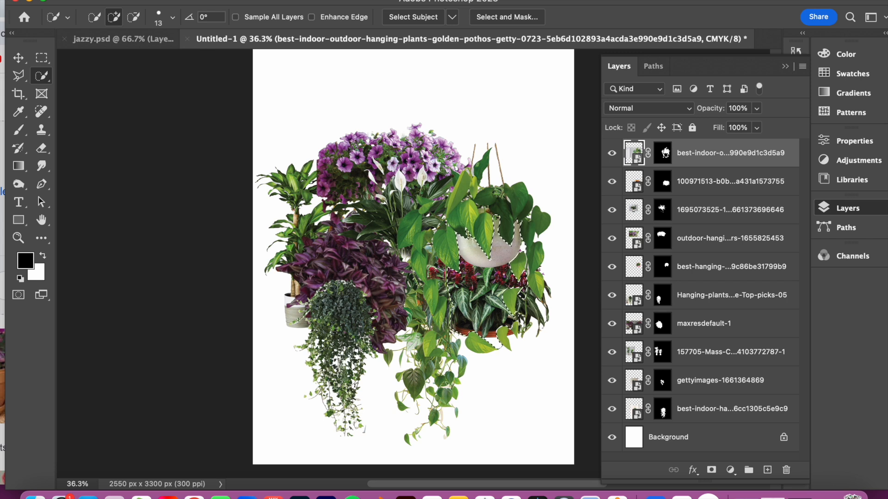
{"action": "left_click", "coordinate": [19, 130]}
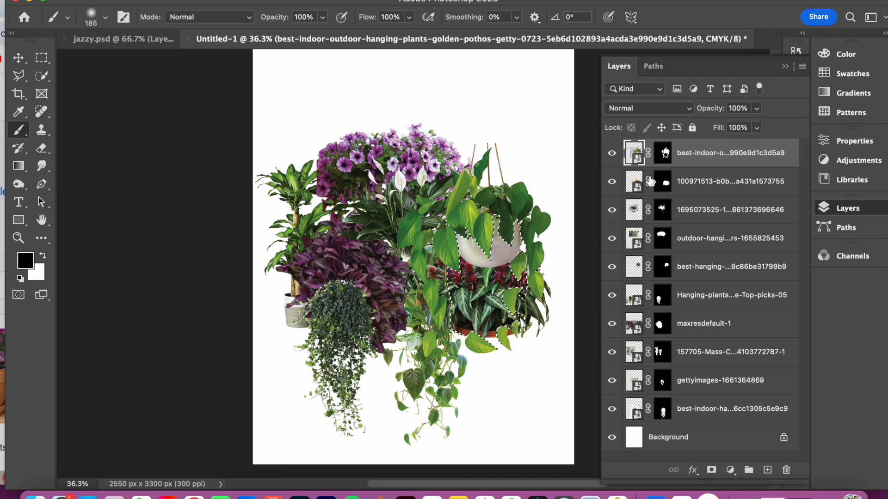
{"action": "left_click", "coordinate": [662, 157]}
Paint white on the pothos layer mask within the selection to reveal the masked photo area at and below the pot.
{"action": "mouse_move", "coordinate": [504, 305]}
{"action": "left_mouse_down"}
{"action": "mouse_move", "coordinate": [481, 253]}
{"action": "mouse_move", "coordinate": [484, 261]}
{"action": "mouse_move", "coordinate": [464, 244]}
{"action": "mouse_move", "coordinate": [518, 252]}
{"action": "mouse_move", "coordinate": [461, 256]}
{"action": "mouse_move", "coordinate": [528, 218]}
{"action": "left_mouse_up"}
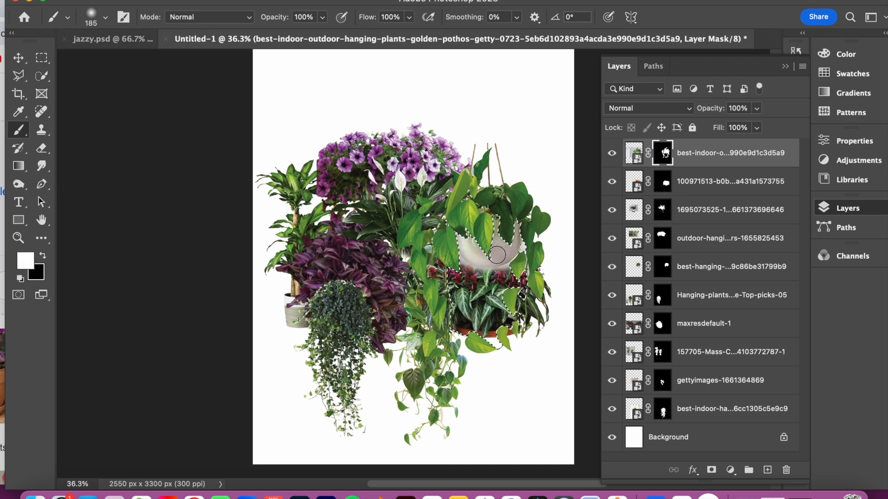
{"action": "key", "text": "super+z"}
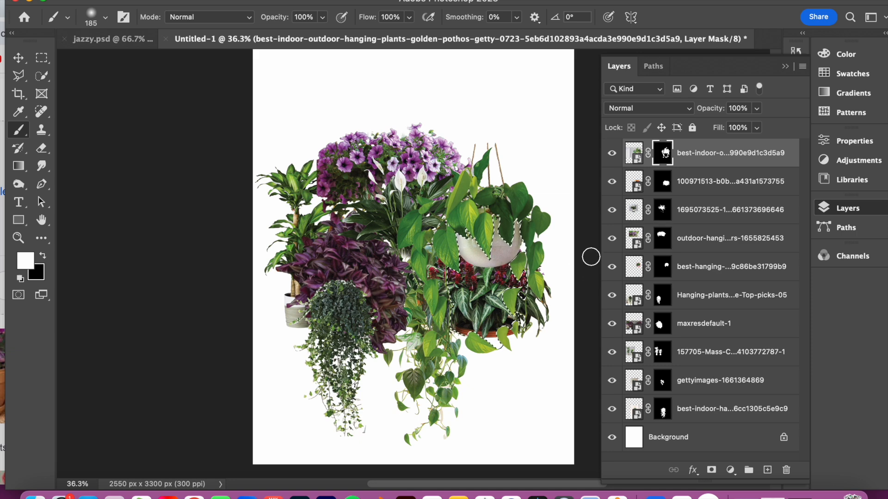
{"action": "left_click", "coordinate": [614, 155]}
{"action": "left_click", "coordinate": [614, 155]}
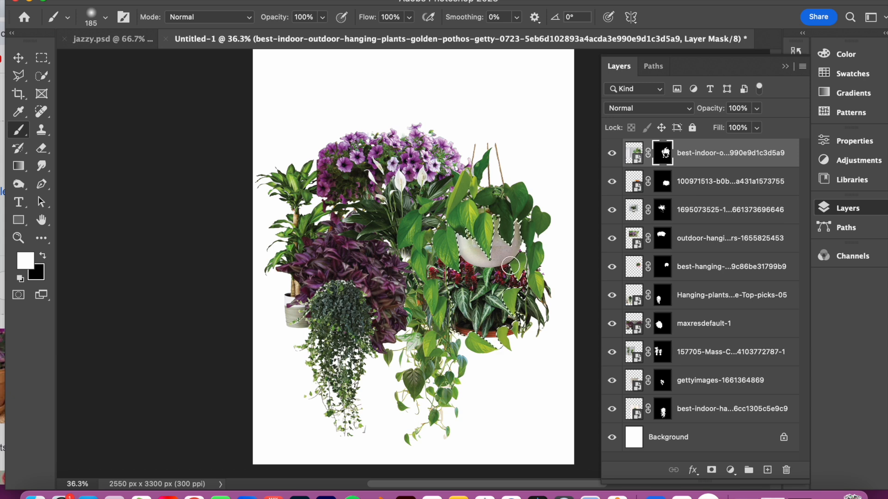
{"action": "mouse_move", "coordinate": [494, 258]}
{"action": "left_mouse_down"}
{"action": "mouse_move", "coordinate": [509, 232]}
{"action": "mouse_move", "coordinate": [451, 253]}
{"action": "mouse_move", "coordinate": [525, 236]}
{"action": "mouse_move", "coordinate": [455, 255]}
{"action": "mouse_move", "coordinate": [527, 254]}
{"action": "mouse_move", "coordinate": [442, 260]}
{"action": "mouse_move", "coordinate": [565, 283]}
{"action": "mouse_move", "coordinate": [524, 291]}
{"action": "mouse_move", "coordinate": [504, 307]}
{"action": "left_mouse_up"}
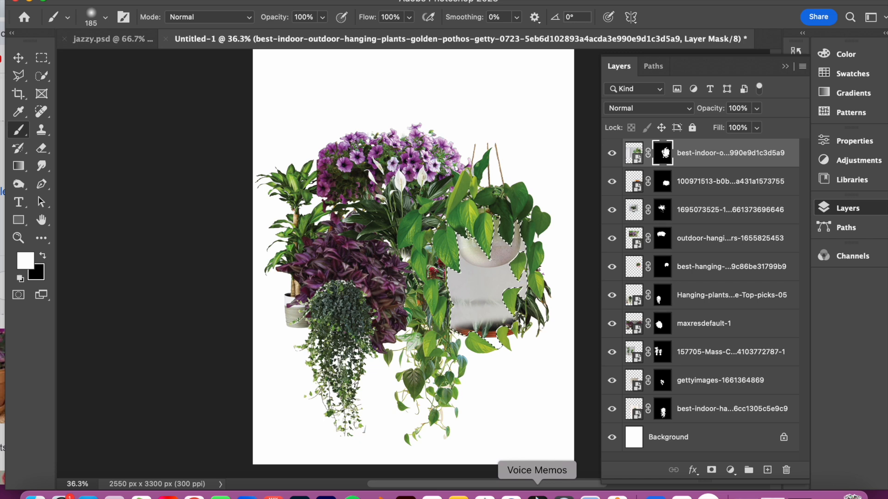
Undo the white painting on the pothos layer mask, paint black within the selection to hide the pot, and deselect.
{"action": "key", "text": "super+z"}
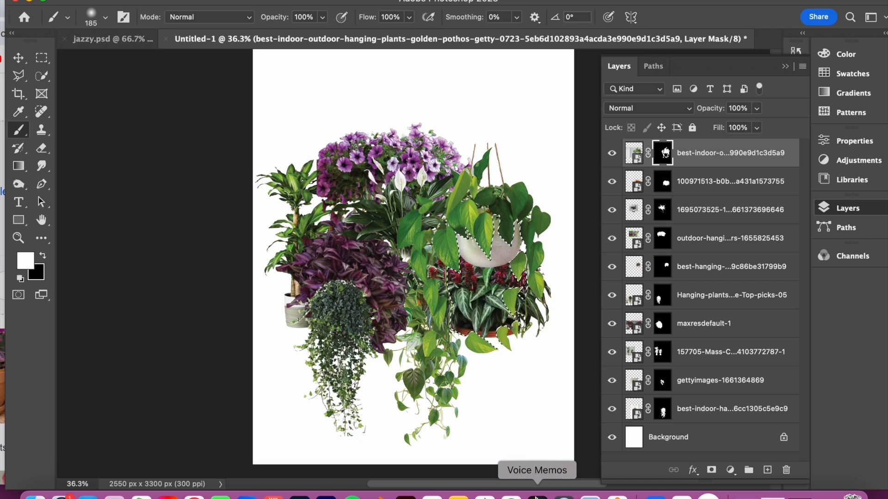
{"action": "left_click", "coordinate": [44, 256]}
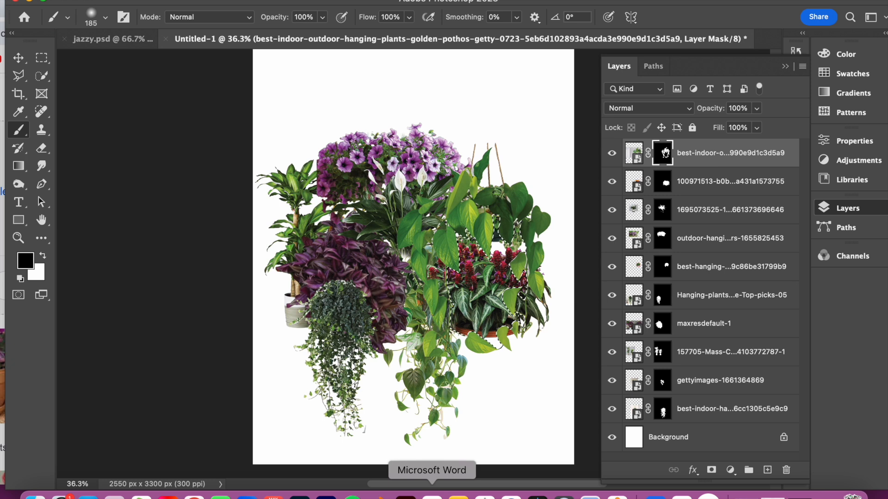
{"action": "key", "text": "super+d"}
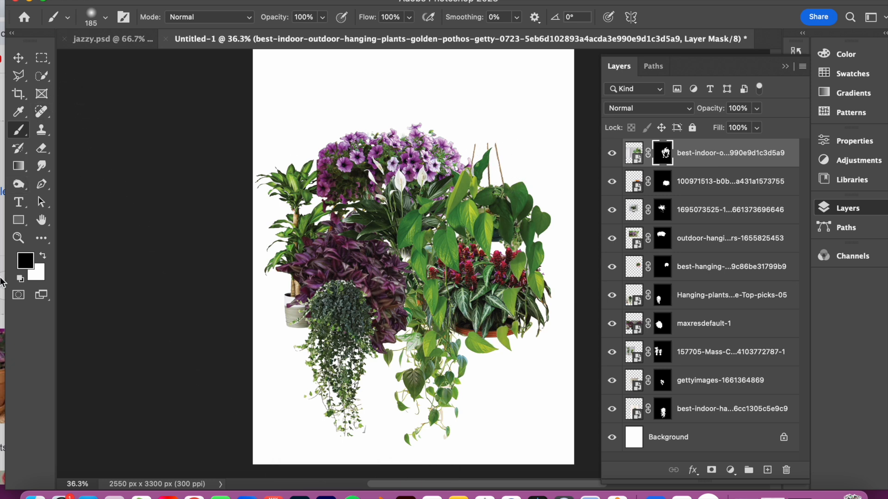
Paint black on the pothos layer mask over the hanger cords and the tall leaf above the plant to hide them.
{"action": "mouse_move", "coordinate": [502, 145]}
{"action": "left_mouse_down"}
{"action": "mouse_move", "coordinate": [506, 174]}
{"action": "mouse_move", "coordinate": [505, 156]}
{"action": "left_mouse_up"}
{"action": "mouse_move", "coordinate": [477, 139]}
{"action": "left_mouse_down"}
{"action": "mouse_move", "coordinate": [466, 162]}
{"action": "mouse_move", "coordinate": [487, 147]}
{"action": "mouse_move", "coordinate": [494, 180]}
{"action": "mouse_move", "coordinate": [505, 143]}
{"action": "left_mouse_up"}
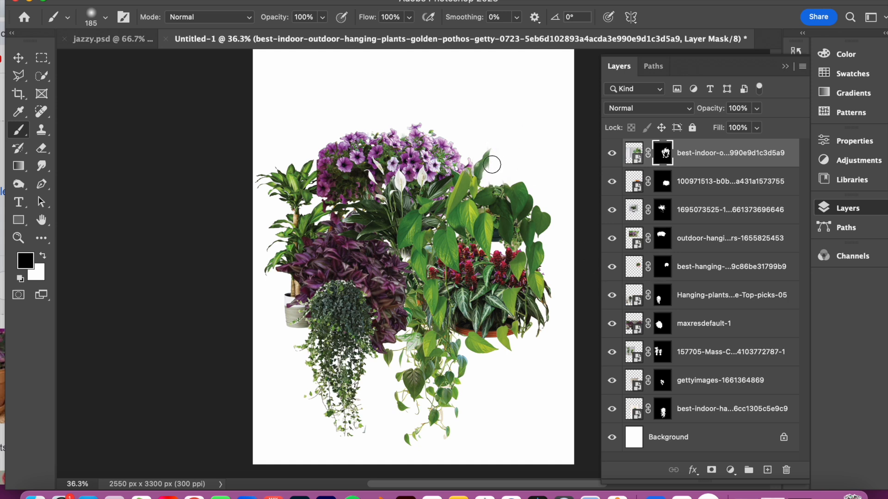
{"action": "left_click_drag", "start_coordinate": [488, 175], "coordinate": [485, 149]}
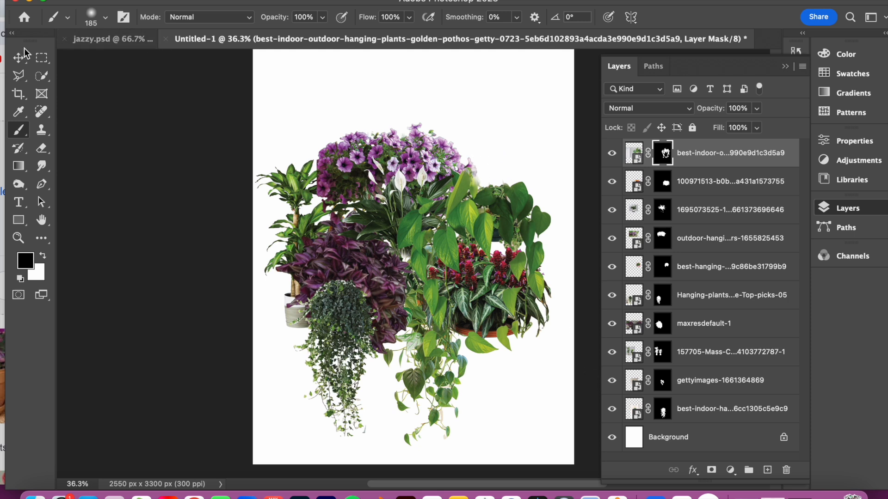
Move the petunias to the right and the cane plant up and to the right, closer to the other plants.
{"action": "key", "text": "v"}
{"action": "mouse_move", "coordinate": [420, 146]}
{"action": "left_mouse_down"}
{"action": "mouse_move", "coordinate": [446, 148]}
{"action": "mouse_move", "coordinate": [446, 157]}
{"action": "left_mouse_up"}
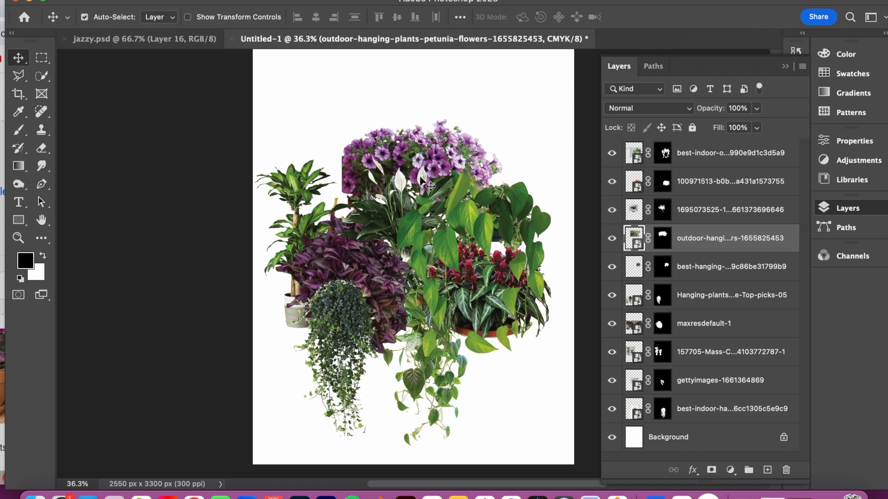
{"action": "left_click_drag", "start_coordinate": [297, 192], "coordinate": [314, 172]}
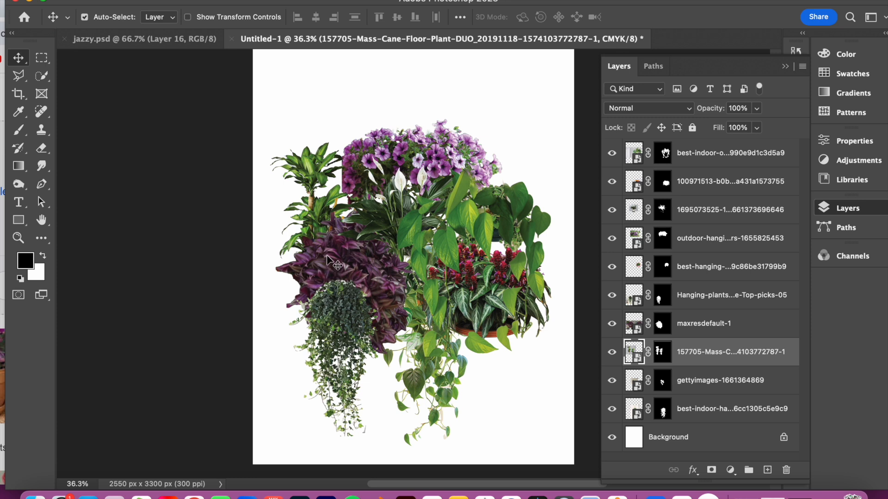
Trim the upper edge of the trailing plant by painting black on the Hanging-plants-for-home-Top-picks-05 layer mask.
{"action": "left_click", "coordinate": [341, 305]}
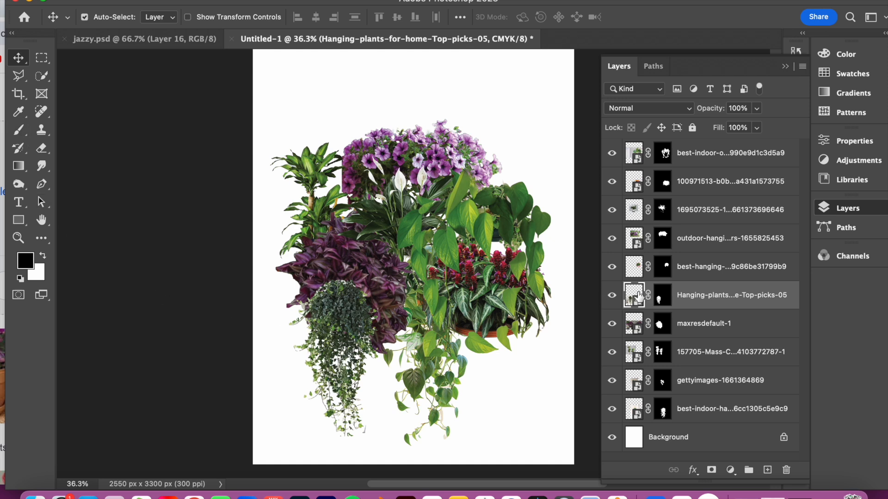
{"action": "left_click", "coordinate": [663, 296]}
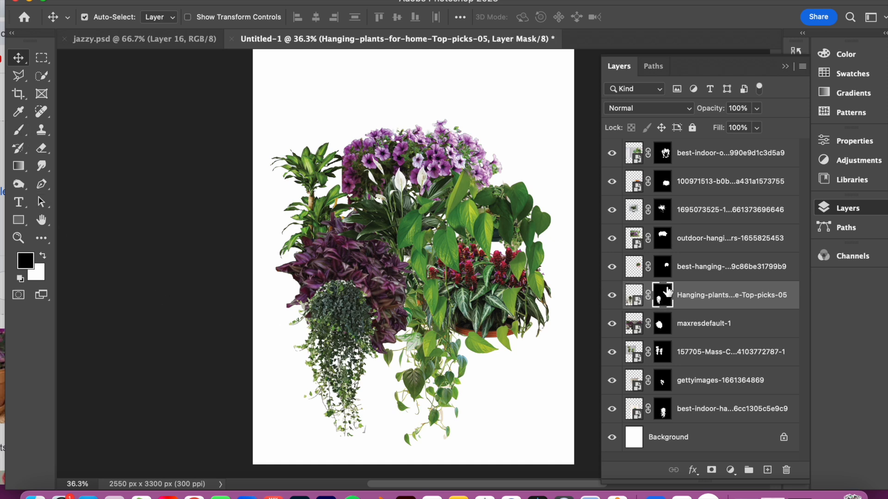
{"action": "left_click", "coordinate": [23, 133]}
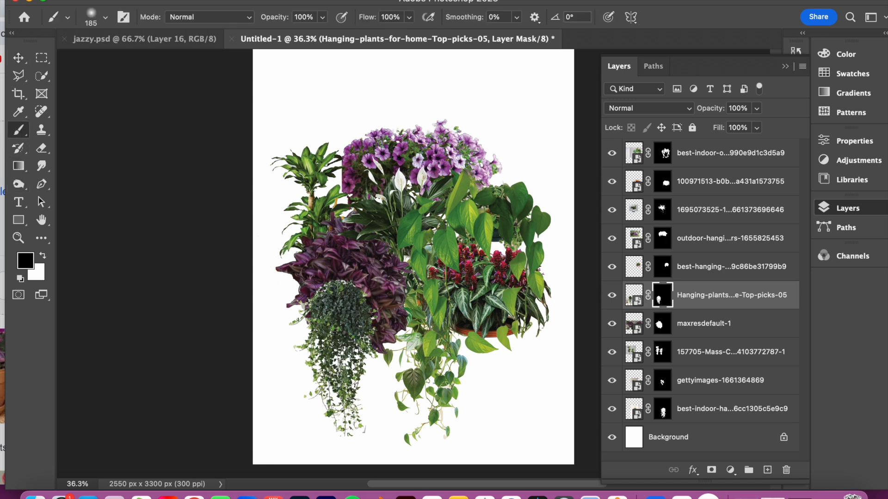
{"action": "mouse_move", "coordinate": [311, 295]}
{"action": "left_mouse_down"}
{"action": "mouse_move", "coordinate": [309, 284]}
{"action": "mouse_move", "coordinate": [335, 277]}
{"action": "mouse_move", "coordinate": [359, 284]}
{"action": "mouse_move", "coordinate": [379, 313]}
{"action": "mouse_move", "coordinate": [352, 282]}
{"action": "mouse_move", "coordinate": [331, 282]}
{"action": "mouse_move", "coordinate": [307, 306]}
{"action": "left_mouse_up"}
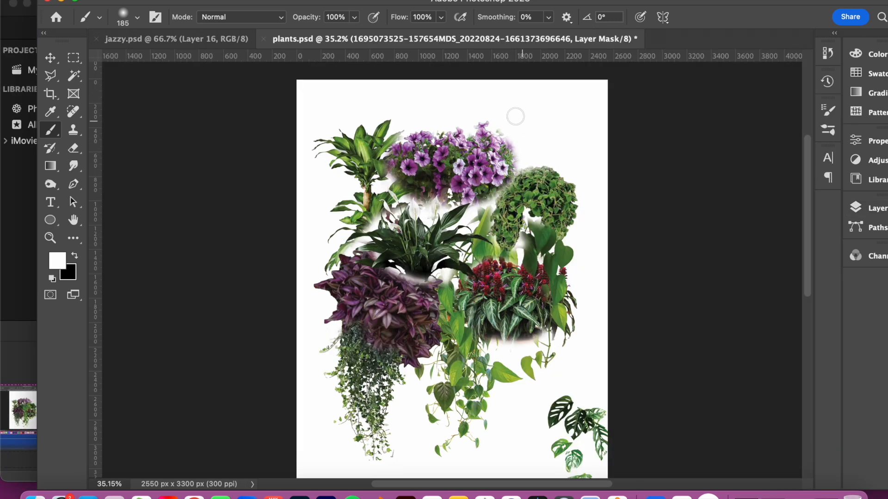
Move the cane plant further up and to the right, beside the petunias.
{"action": "left_click_drag", "start_coordinate": [479, 1], "coordinate": [446, 1]}
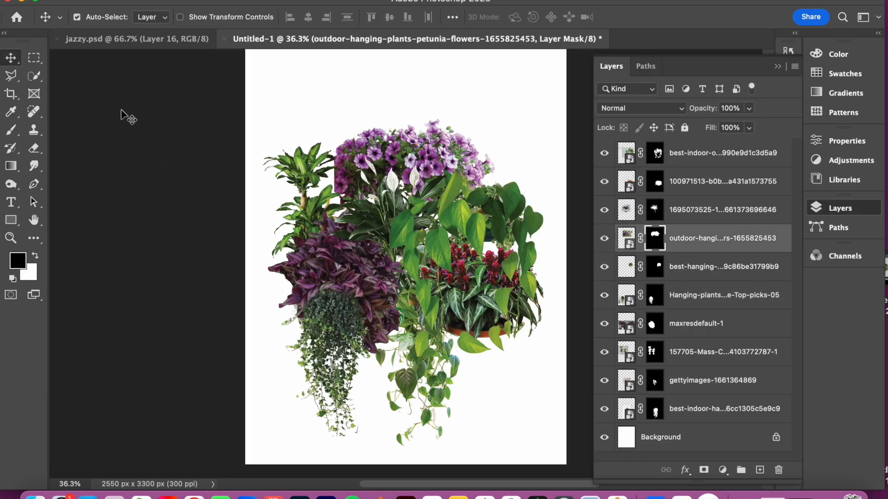
{"action": "left_click_drag", "start_coordinate": [242, 182], "coordinate": [243, 162]}
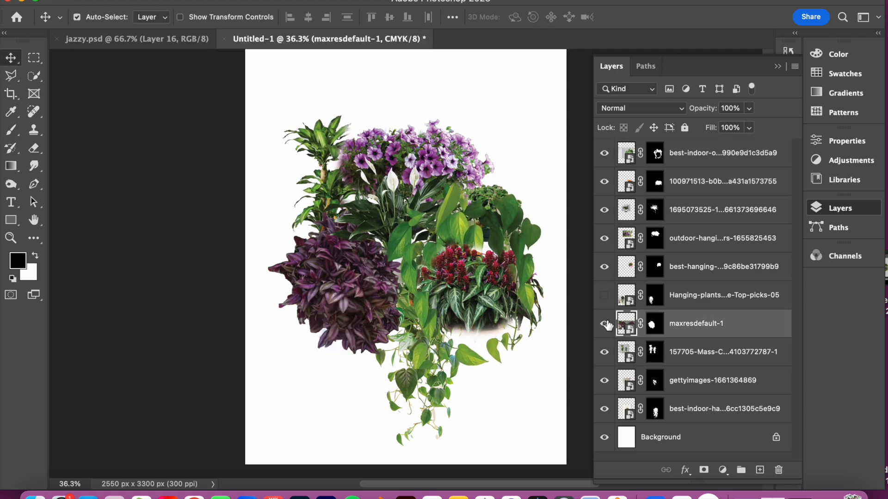
Show the Hanging-plants-for-home-Top-picks-05 layer and paint black on its mask where the trailing plant overlaps the purple plant.
{"action": "left_click", "coordinate": [604, 323]}
{"action": "left_click", "coordinate": [604, 323]}
{"action": "left_click", "coordinate": [604, 296]}
{"action": "left_click", "coordinate": [626, 295]}
{"action": "key", "text": "b"}
{"action": "left_click", "coordinate": [654, 296]}
{"action": "mouse_move", "coordinate": [354, 319]}
{"action": "left_mouse_down"}
{"action": "mouse_move", "coordinate": [323, 321]}
{"action": "mouse_move", "coordinate": [372, 323]}
{"action": "left_mouse_up"}
Bring the best-hanging-plants-for-home layer to the top of the stack and move its plant up and to the right.
{"action": "key", "text": "v"}
{"action": "left_click_drag", "start_coordinate": [691, 267], "coordinate": [689, 144]}
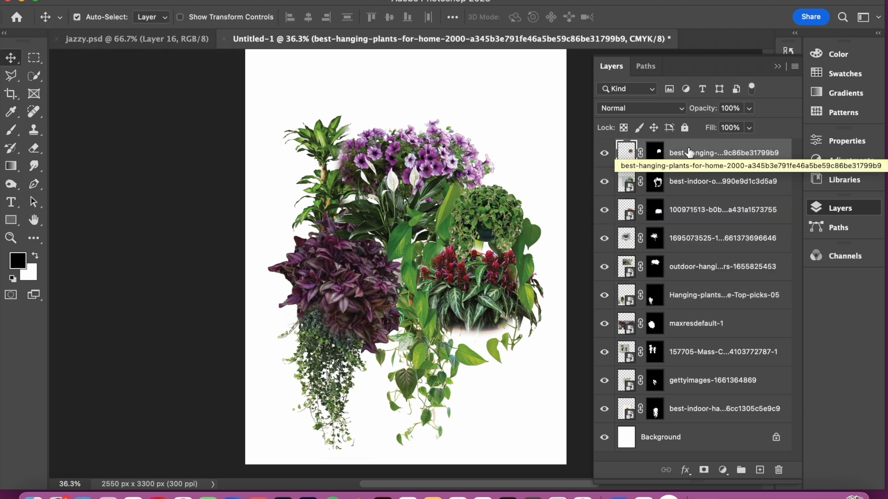
{"action": "left_click_drag", "start_coordinate": [494, 198], "coordinate": [508, 177]}
Move the golden pothos layer to the top of the stack and target its layer mask with the Brush.
{"action": "left_click_drag", "start_coordinate": [692, 181], "coordinate": [689, 144]}
{"action": "key", "text": "b"}
{"action": "left_click", "coordinate": [654, 153]}
Bring the cane plant layer to the front, enlarge it with Free Transform, and return it below the maxresdefault-1 layer.
{"action": "key", "text": "v"}
{"action": "left_click", "coordinate": [680, 349]}
{"action": "left_click_drag", "start_coordinate": [679, 349], "coordinate": [680, 143]}
{"action": "key", "text": "super+t"}
{"action": "left_click_drag", "start_coordinate": [466, 313], "coordinate": [518, 365]}
{"action": "key", "text": "Return"}
{"action": "left_click_drag", "start_coordinate": [680, 153], "coordinate": [673, 365]}
Shift the peace lily slightly down and to the left, and nudge the purple plant slightly to the right.
{"action": "left_click_drag", "start_coordinate": [393, 219], "coordinate": [384, 232]}
{"action": "left_click", "coordinate": [604, 324]}
{"action": "left_click", "coordinate": [655, 239]}
{"action": "key", "text": "b"}
{"action": "left_click", "coordinate": [604, 323]}
{"action": "key", "text": "v"}
{"action": "left_click_drag", "start_coordinate": [352, 298], "coordinate": [355, 298]}
{"action": "left_click", "coordinate": [382, 237]}
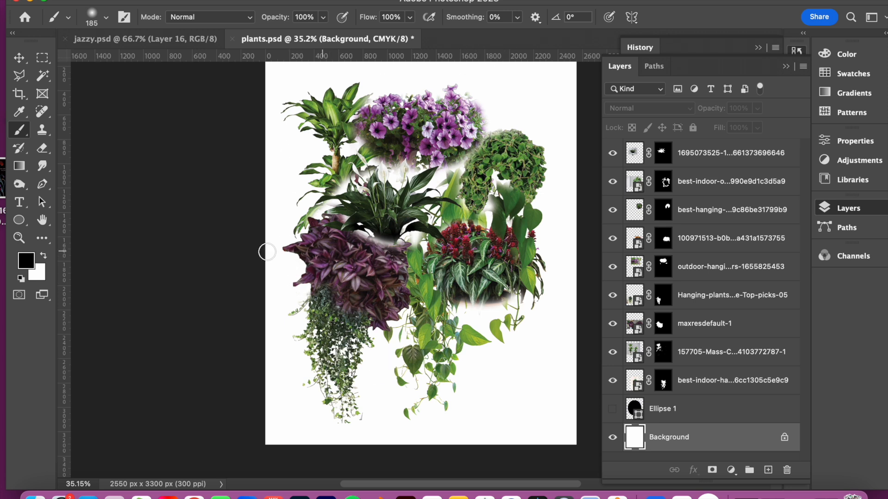
Choose the Ellipse tool, draw a small test ellipse about 116 by 178 px above the cane plant, and delete it.
{"action": "left_click", "coordinate": [18, 221]}
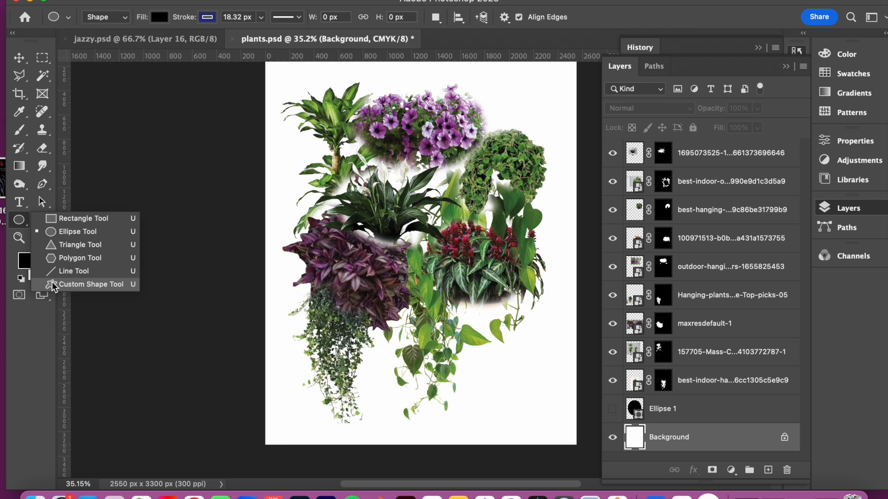
{"action": "left_click", "coordinate": [96, 229]}
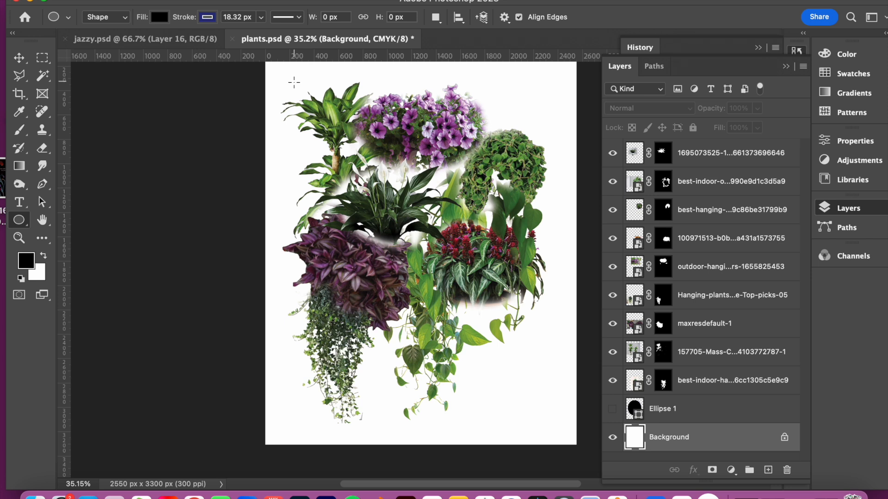
{"action": "left_click_drag", "start_coordinate": [294, 83], "coordinate": [308, 103]}
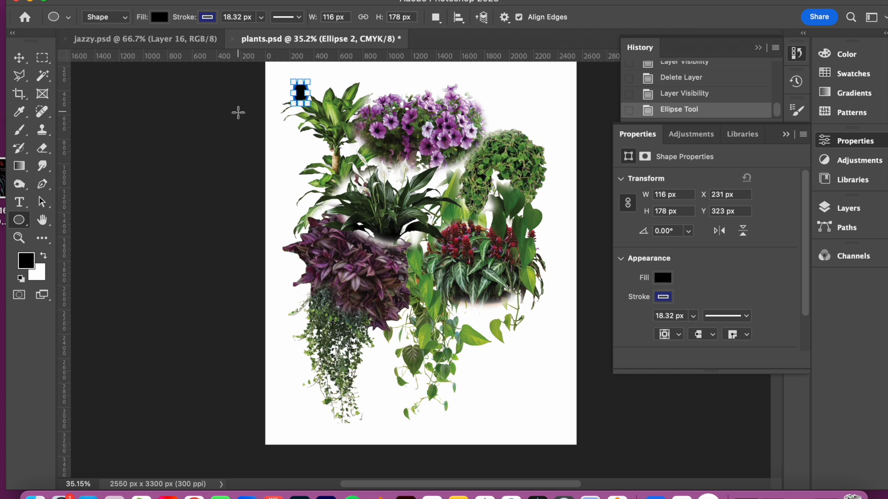
{"action": "key", "text": "Delete"}
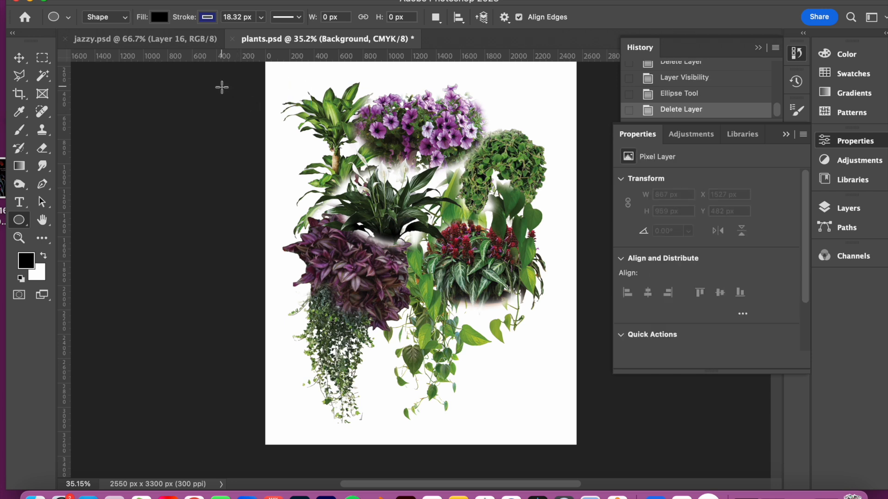
{"action": "left_click", "coordinate": [158, 19]}
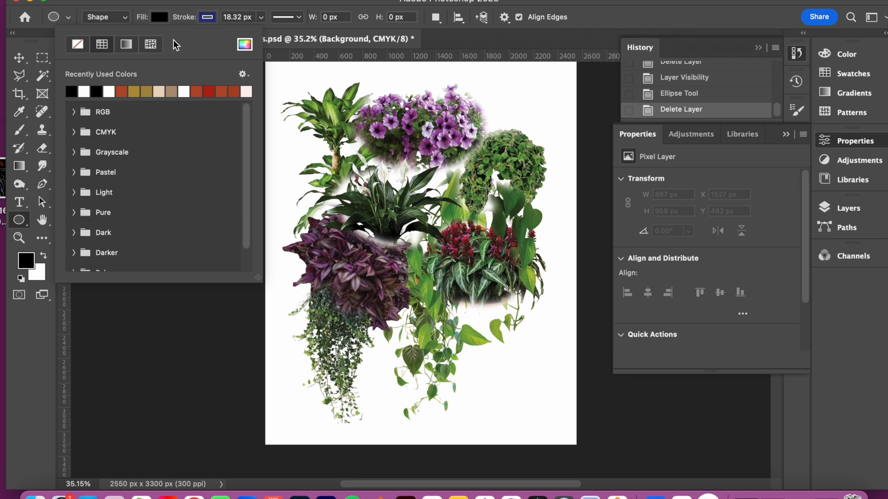
{"action": "left_click", "coordinate": [244, 45]}
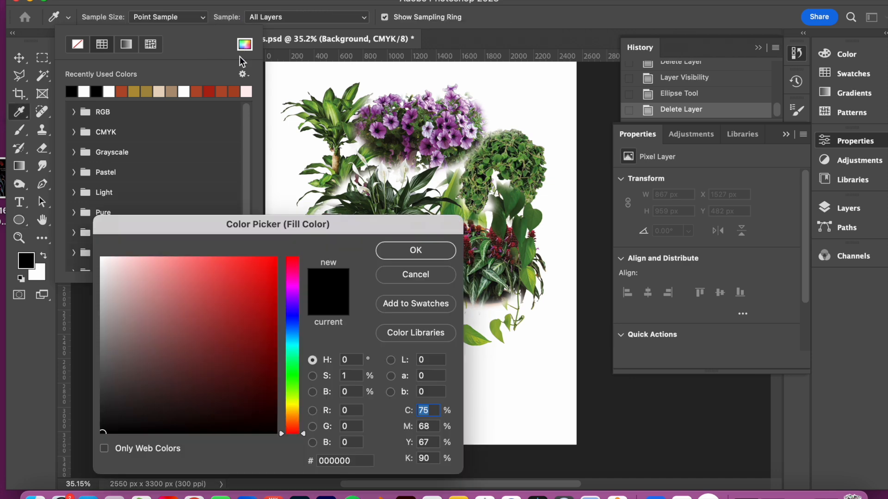
{"action": "left_click", "coordinate": [443, 280]}
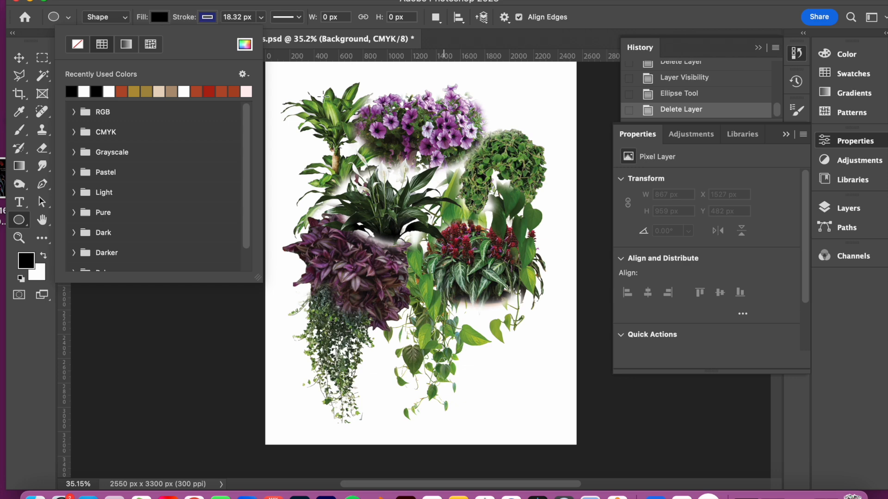
Try a black ellipse about 2128 by 2723 px and a circle about 2271 px wide over the plants, removing each.
{"action": "left_click", "coordinate": [823, 214]}
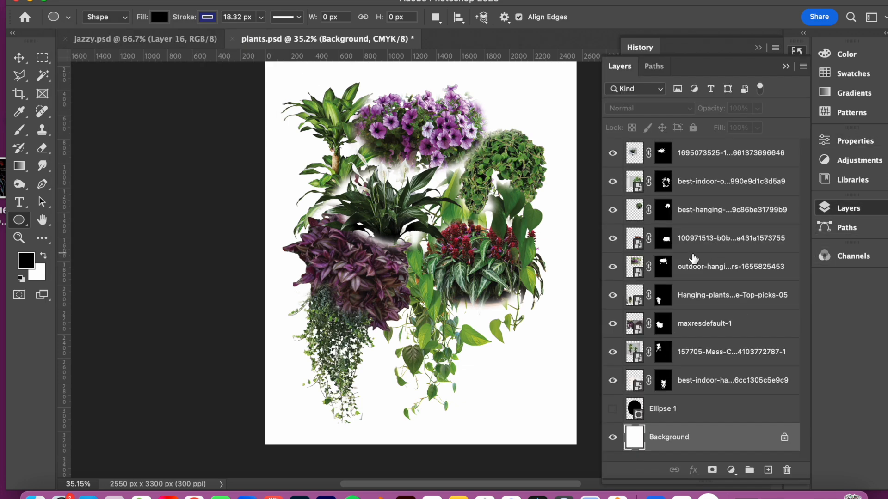
{"action": "left_click", "coordinate": [690, 156]}
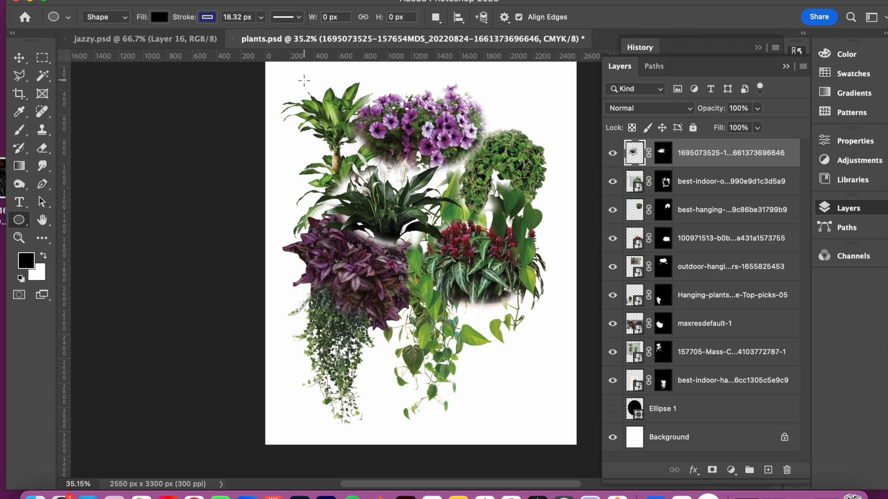
{"action": "left_click_drag", "start_coordinate": [296, 80], "coordinate": [556, 410]}
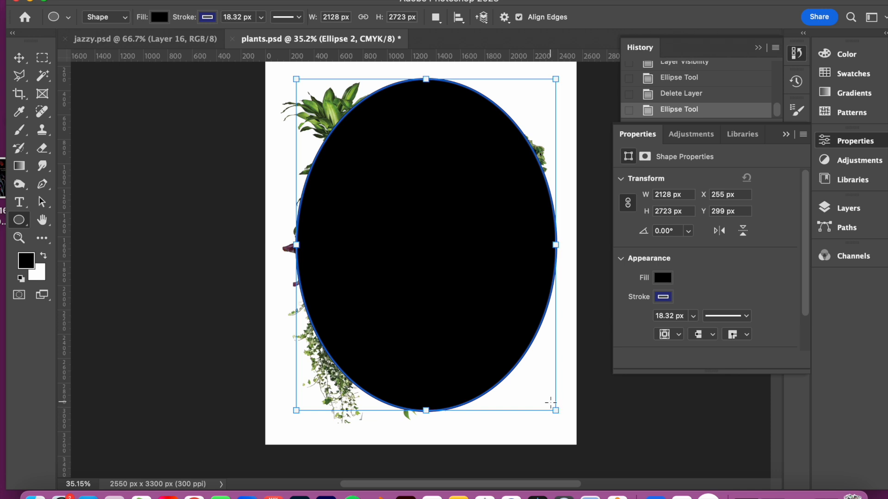
{"action": "key", "text": "Delete"}
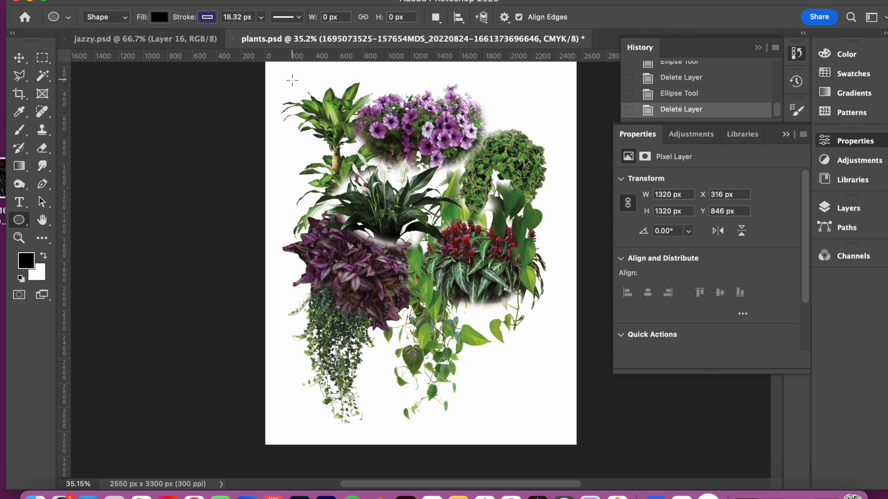
{"action": "mouse_move", "coordinate": [291, 79]}
{"action": "left_mouse_down"}
{"action": "mouse_move", "coordinate": [358, 129]}
{"action": "mouse_move", "coordinate": [453, 283]}
{"action": "mouse_move", "coordinate": [568, 365]}
{"action": "mouse_move", "coordinate": [569, 356]}
{"action": "left_mouse_up"}
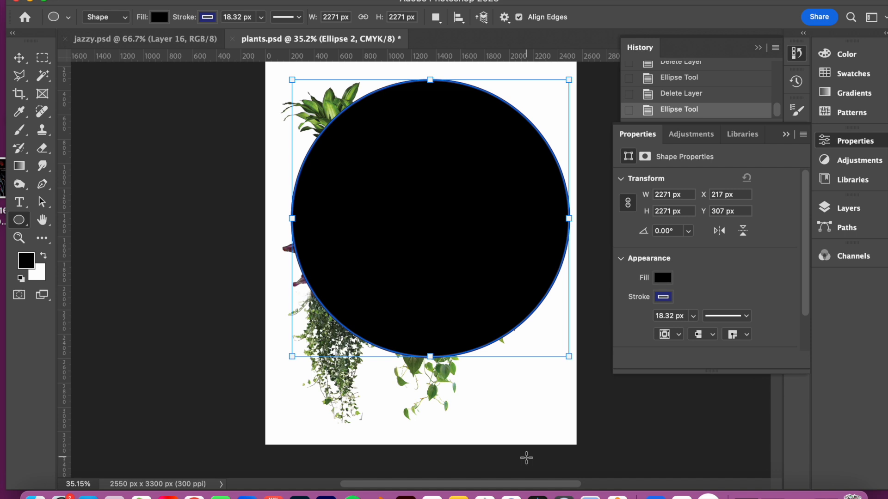
{"action": "key", "text": "super+z"}
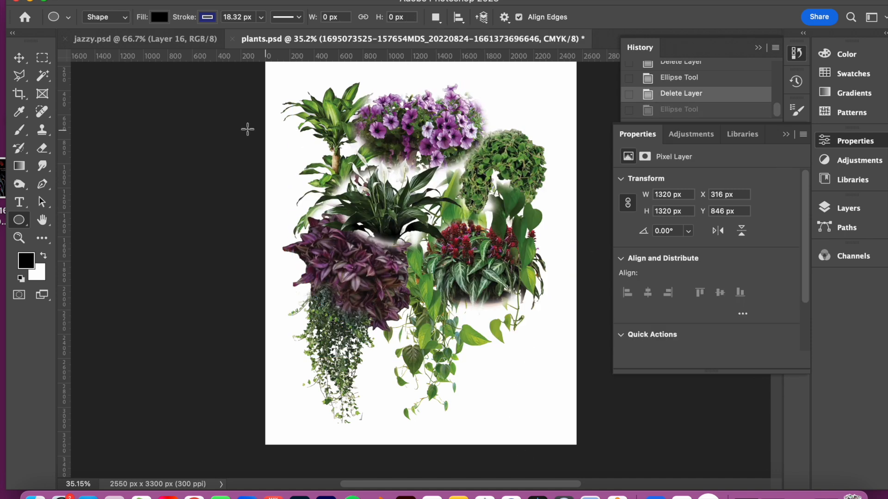
Draw a black ellipse about 2088 by 2604 px over the collage and shift it left and slightly up.
{"action": "left_click_drag", "start_coordinate": [308, 87], "coordinate": [563, 403]}
{"action": "left_click", "coordinate": [21, 59]}
{"action": "left_click_drag", "start_coordinate": [427, 209], "coordinate": [408, 205]}
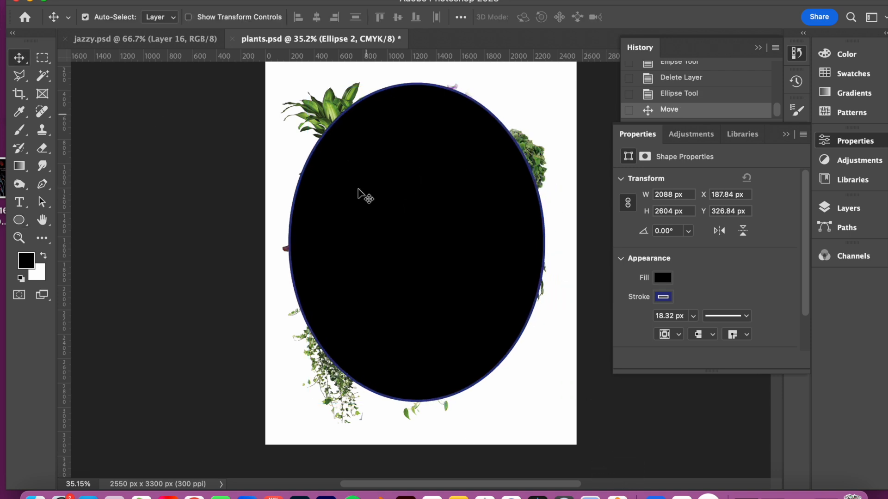
Move the Ellipse 2 layer beneath all the plant layers, above Ellipse 1, and nudge the ellipse slightly up.
{"action": "left_click", "coordinate": [869, 210]}
{"action": "left_click_drag", "start_coordinate": [683, 157], "coordinate": [729, 433]}
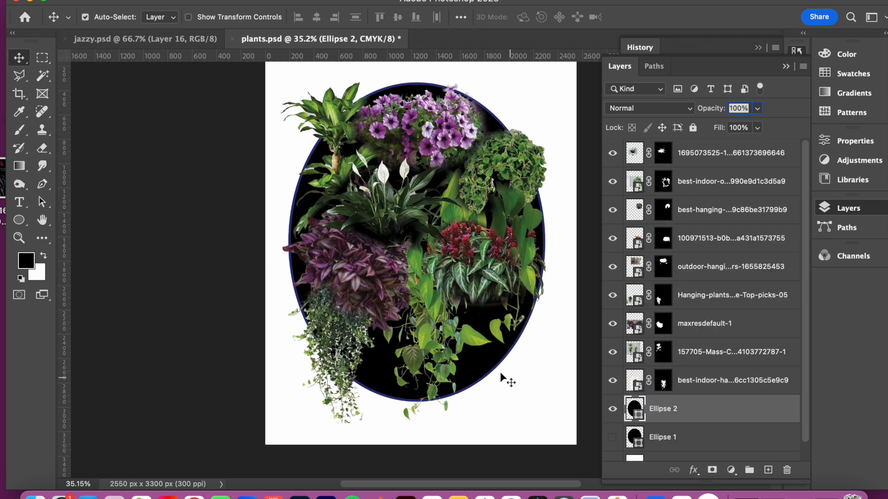
{"action": "mouse_move", "coordinate": [486, 368]}
{"action": "left_mouse_down"}
{"action": "mouse_move", "coordinate": [490, 356]}
{"action": "mouse_move", "coordinate": [483, 364]}
{"action": "mouse_move", "coordinate": [499, 360]}
{"action": "mouse_move", "coordinate": [486, 364]}
{"action": "left_mouse_up"}
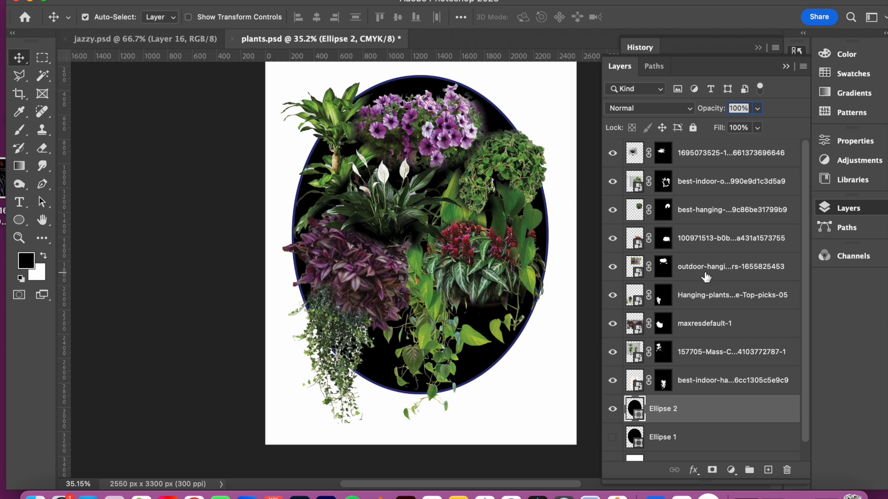
Try painting white on the petunia layer mask to reveal more of the photo around the flowers, and undo the painting.
{"action": "left_click", "coordinate": [434, 139]}
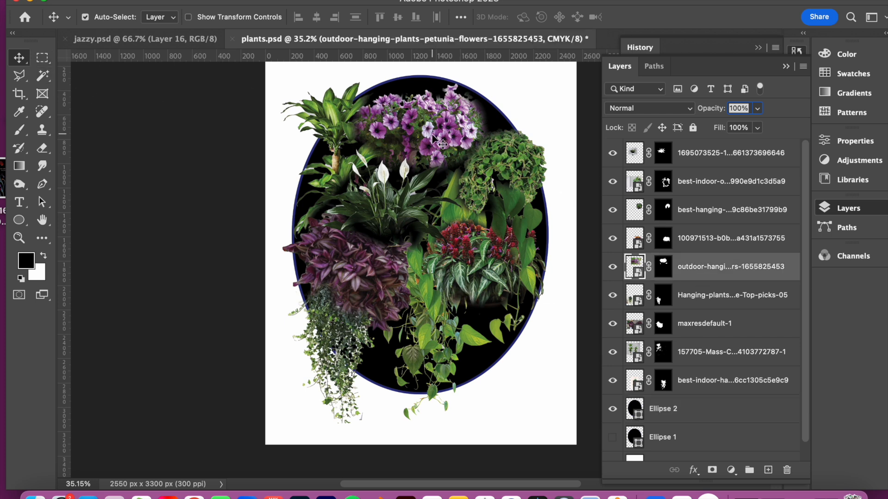
{"action": "left_click", "coordinate": [663, 267]}
{"action": "left_click", "coordinate": [20, 279]}
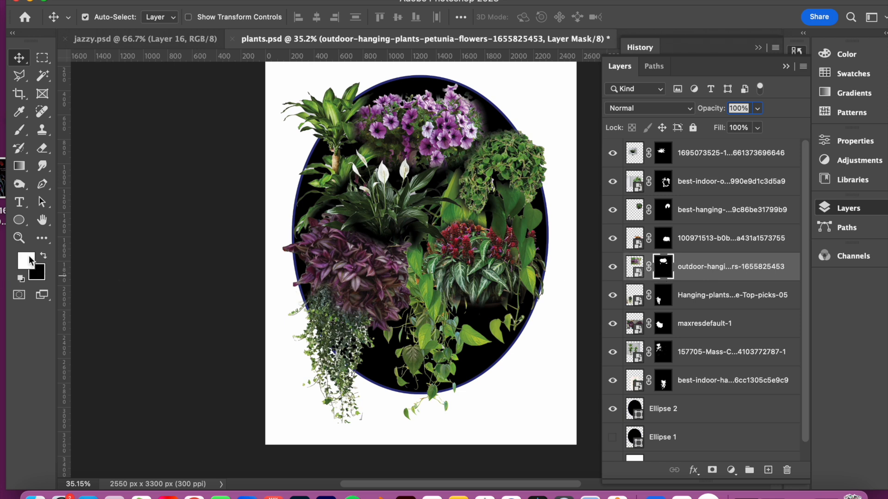
{"action": "left_click", "coordinate": [20, 131]}
{"action": "mouse_move", "coordinate": [474, 98]}
{"action": "left_mouse_down"}
{"action": "mouse_move", "coordinate": [383, 96]}
{"action": "mouse_move", "coordinate": [502, 123]}
{"action": "mouse_move", "coordinate": [462, 88]}
{"action": "mouse_move", "coordinate": [521, 184]}
{"action": "left_mouse_up"}
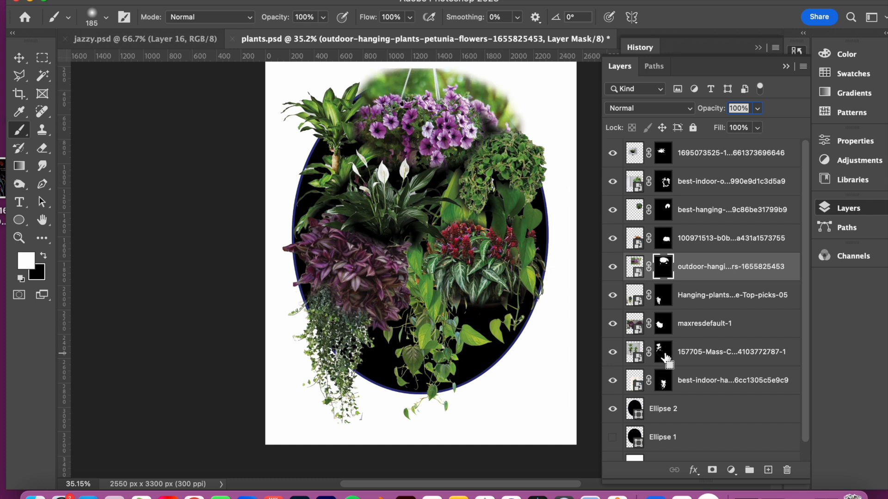
{"action": "key", "text": "super+z"}
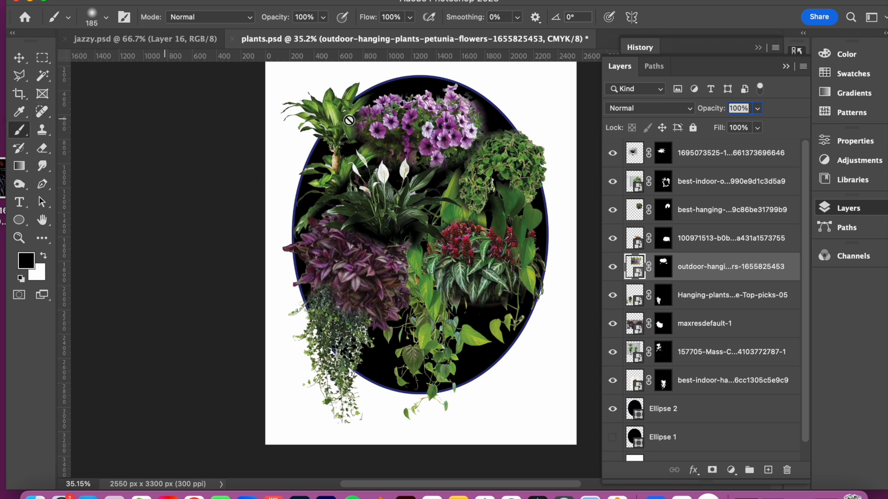
Try painting black on the petunia layer mask along the outer edge of the flowers.
{"action": "left_click", "coordinate": [669, 270]}
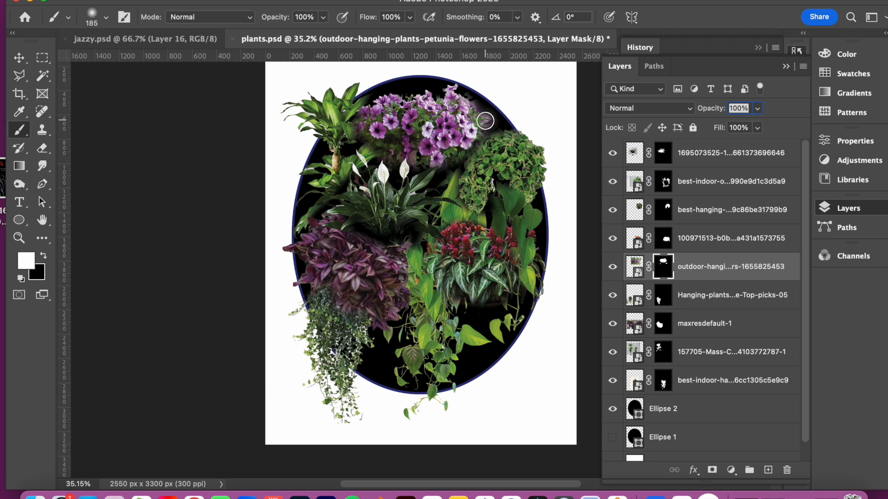
{"action": "key", "text": "super+z"}
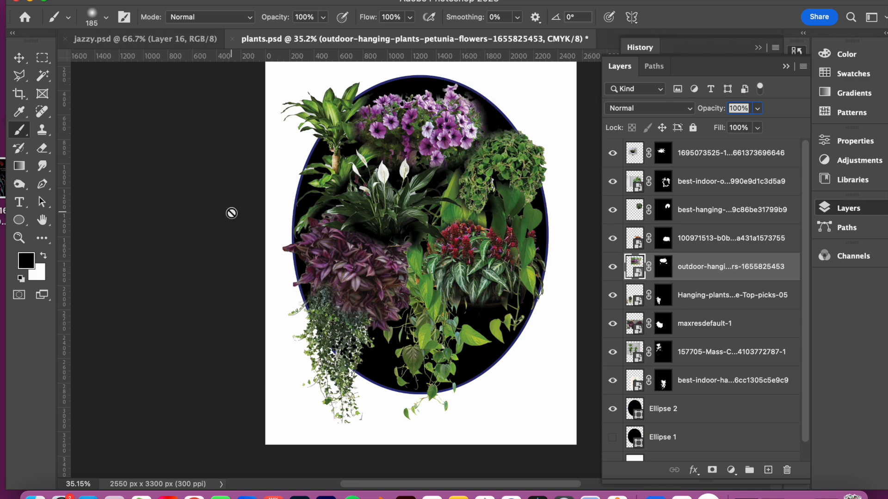
{"action": "left_click", "coordinate": [26, 262]}
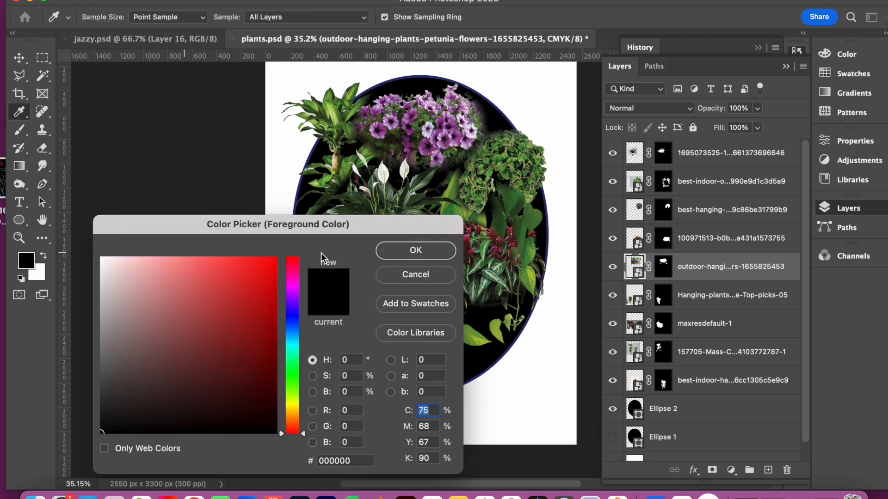
{"action": "left_click", "coordinate": [420, 276]}
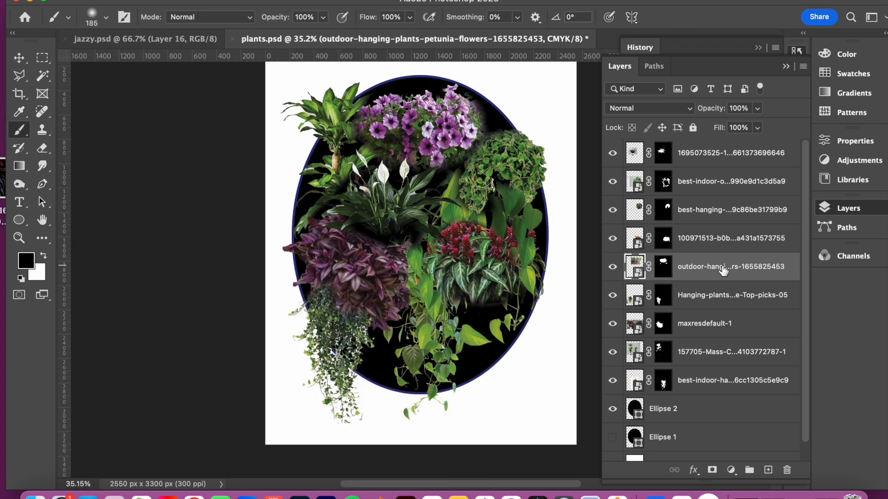
{"action": "left_click", "coordinate": [668, 270]}
{"action": "left_click", "coordinate": [39, 255]}
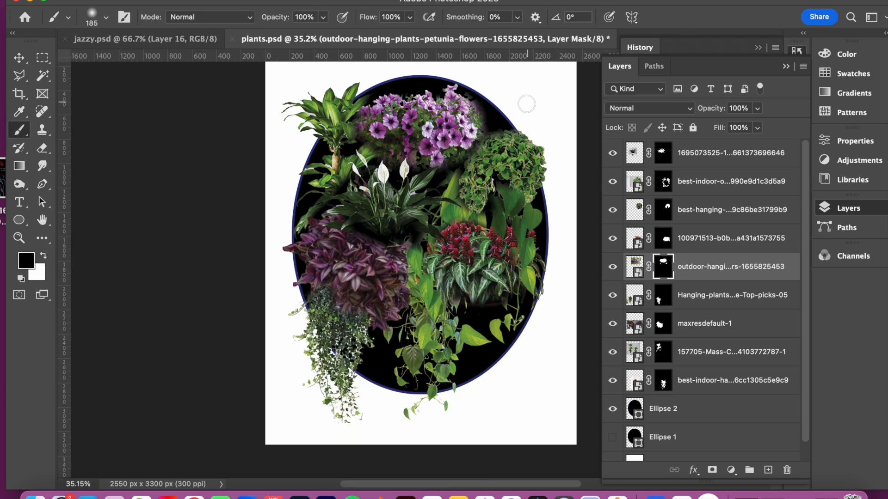
{"action": "mouse_move", "coordinate": [483, 119]}
{"action": "left_mouse_down"}
{"action": "mouse_move", "coordinate": [460, 90]}
{"action": "mouse_move", "coordinate": [435, 79]}
{"action": "mouse_move", "coordinate": [464, 88]}
{"action": "mouse_move", "coordinate": [439, 87]}
{"action": "mouse_move", "coordinate": [456, 89]}
{"action": "left_mouse_up"}
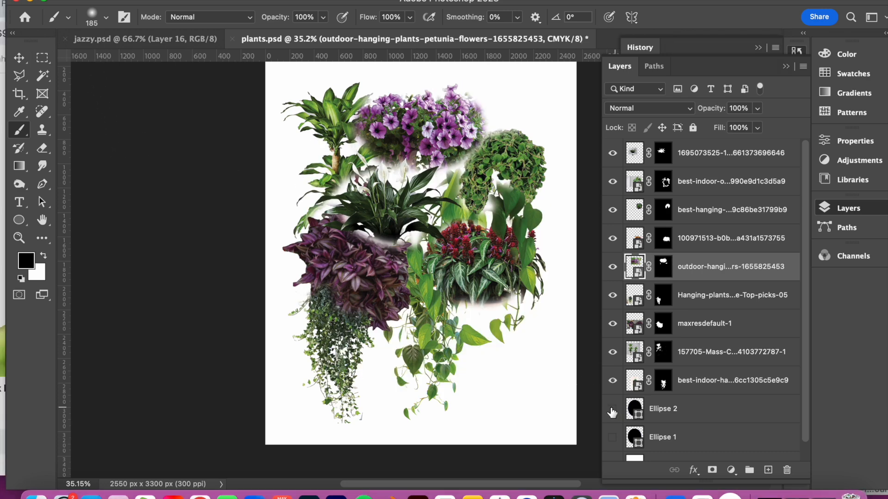
Hide the Ellipse 2 layer and clear the windows covering the blurry green foliage image on the desktop.
{"action": "left_click", "coordinate": [612, 409]}
{"action": "left_click", "coordinate": [611, 410]}
{"action": "left_click_drag", "start_coordinate": [699, 5], "coordinate": [611, 2]}
{"action": "left_click", "coordinate": [857, 345]}
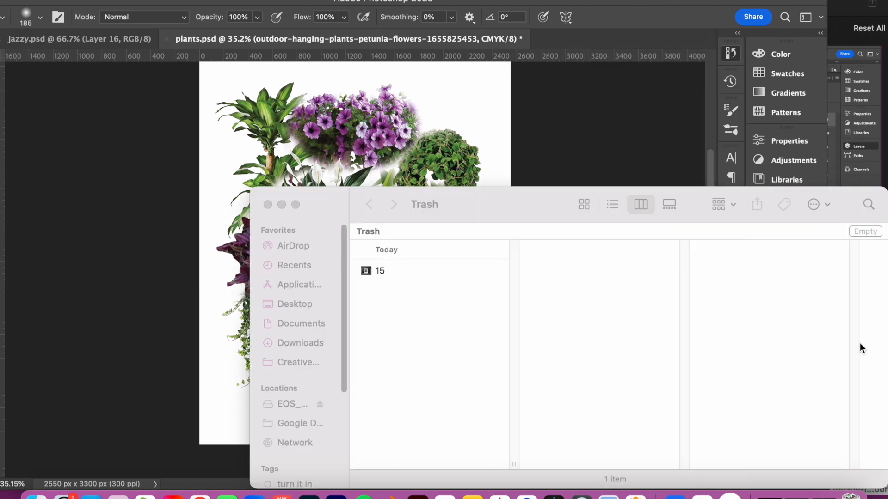
{"action": "left_click", "coordinate": [267, 205]}
{"action": "left_click", "coordinate": [857, 298]}
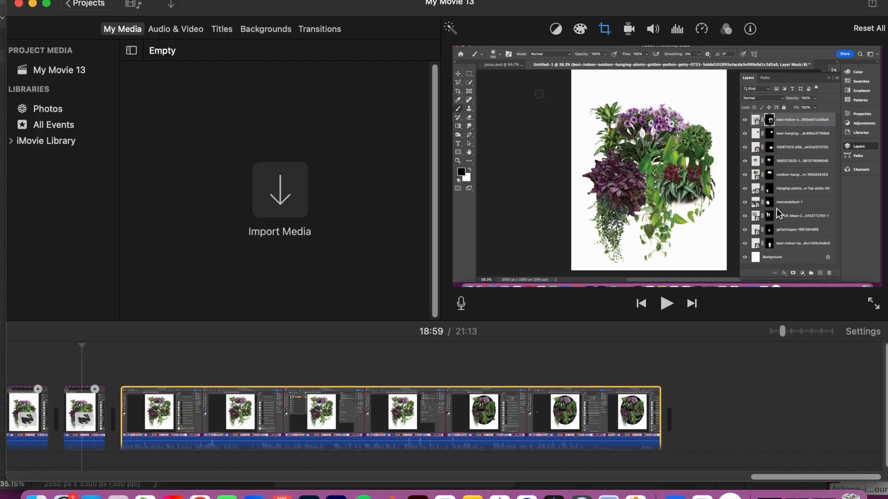
{"action": "left_click", "coordinate": [32, 3]}
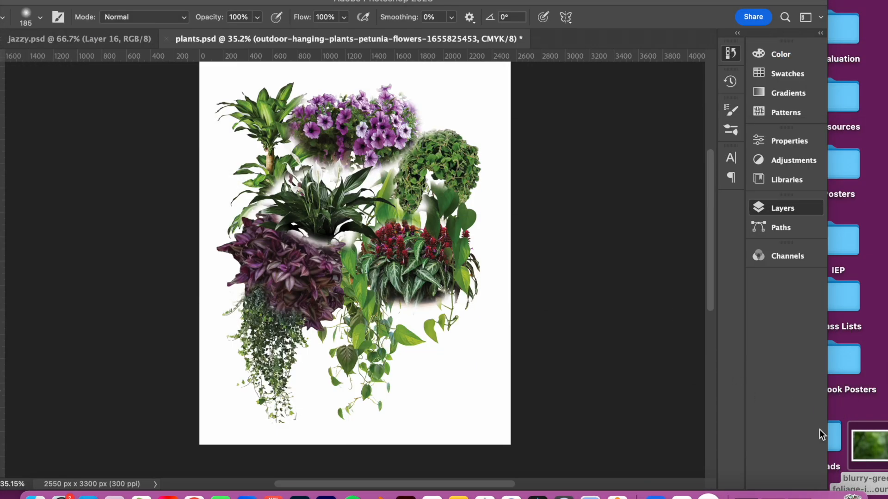
Place the blurry green foliage image into the plants document and move its layer beneath Ellipse 1, directly above Background.
{"action": "left_click_drag", "start_coordinate": [870, 446], "coordinate": [331, 315]}
{"action": "left_click_drag", "start_coordinate": [411, 1], "coordinate": [508, 2]}
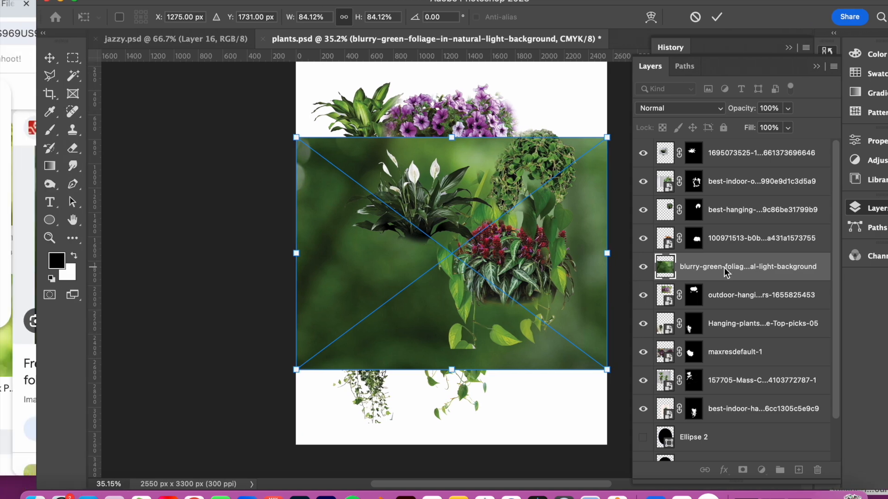
{"action": "left_click_drag", "start_coordinate": [720, 269], "coordinate": [729, 434]}
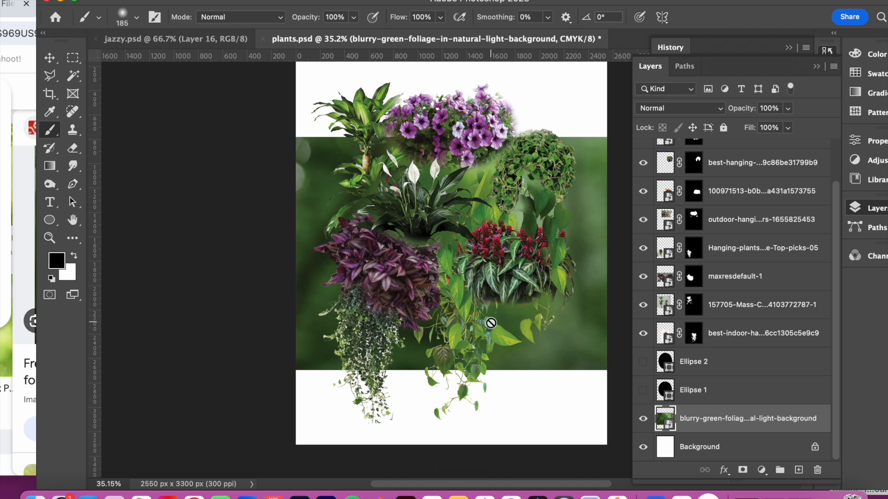
Rotate the green foliage image by 90° and enlarge it so that it fills the whole page.
{"action": "key", "text": "super+t"}
{"action": "left_click_drag", "start_coordinate": [288, 127], "coordinate": [554, 123]}
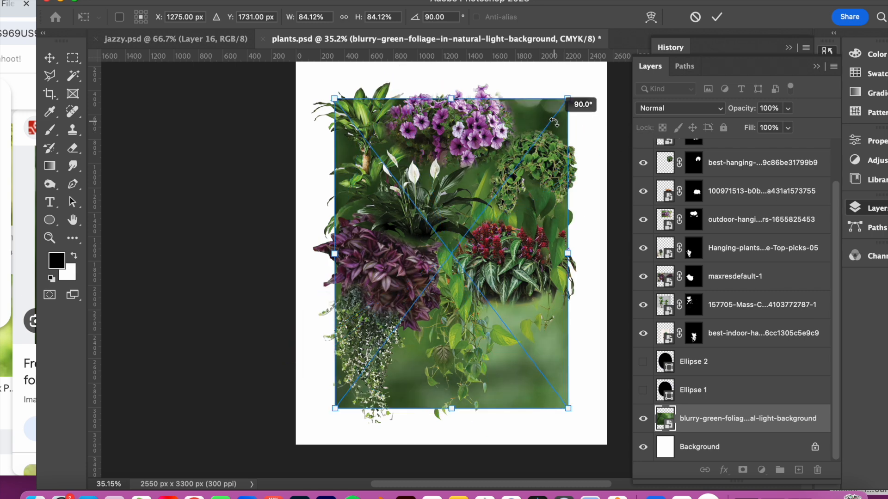
{"action": "left_click_drag", "start_coordinate": [545, 392], "coordinate": [508, 349]}
{"action": "scroll", "coordinate": [517, 347], "scroll_direction": "up", "scroll_amount": 2}
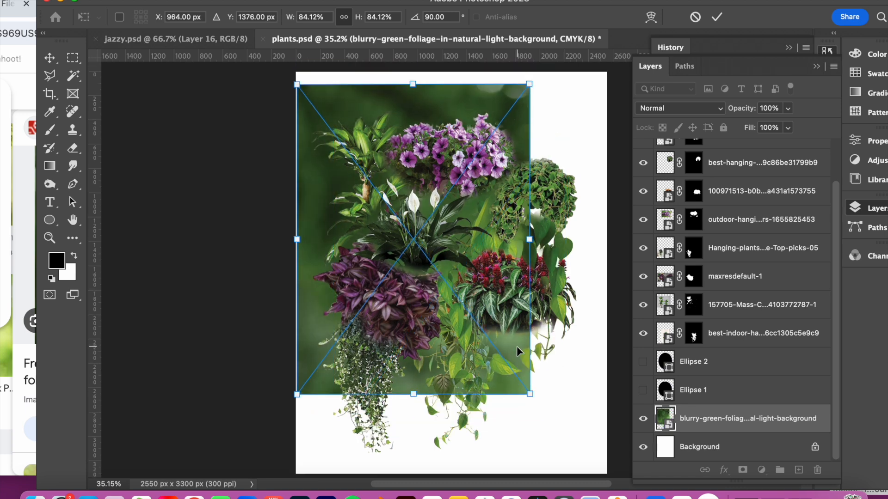
{"action": "left_click_drag", "start_coordinate": [521, 396], "coordinate": [626, 481]}
{"action": "left_click", "coordinate": [50, 58]}
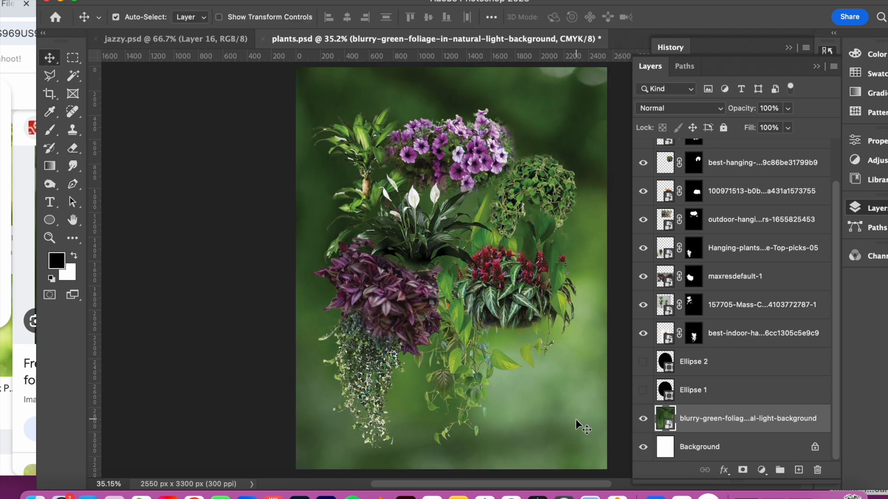
Show the Ellipse 1 layer between the foliage background and the plants.
{"action": "scroll", "coordinate": [482, 346], "scroll_direction": "up", "scroll_amount": 1}
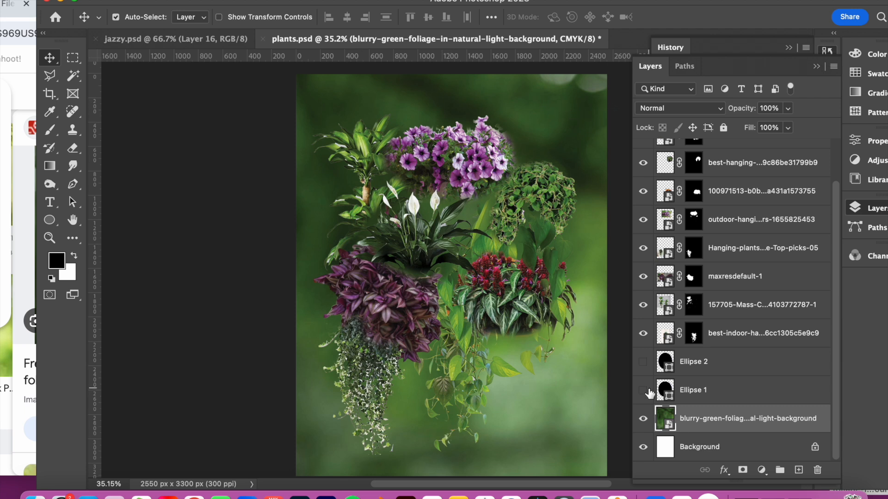
{"action": "left_click", "coordinate": [644, 390]}
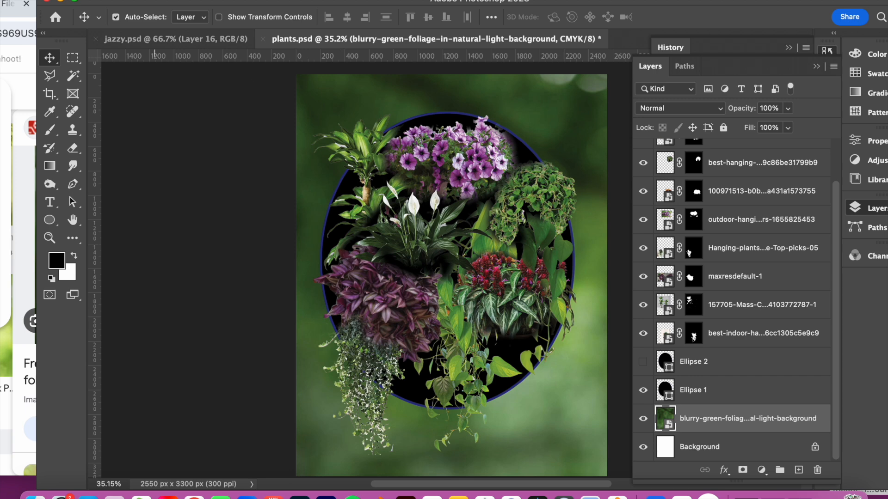
Try to save the document to the Desktop in Photoshop format with a surname as the file name.
{"action": "left_click", "coordinate": [101, 0]}
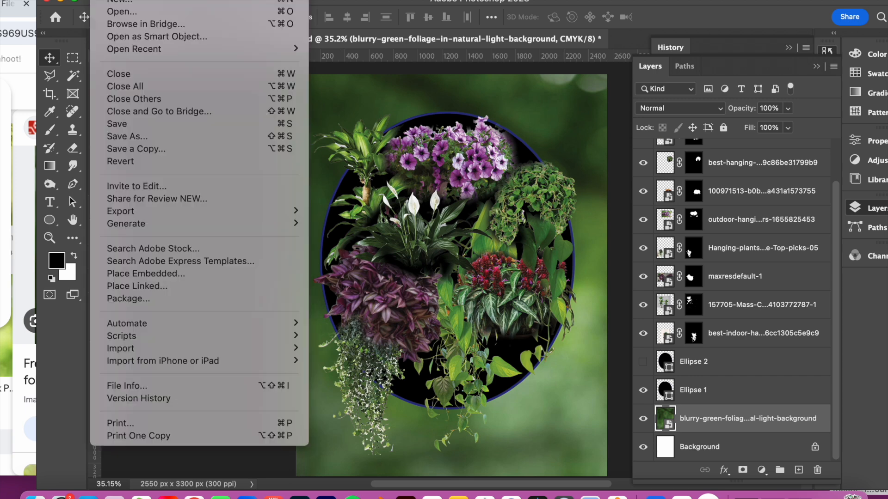
{"action": "left_click", "coordinate": [138, 138]}
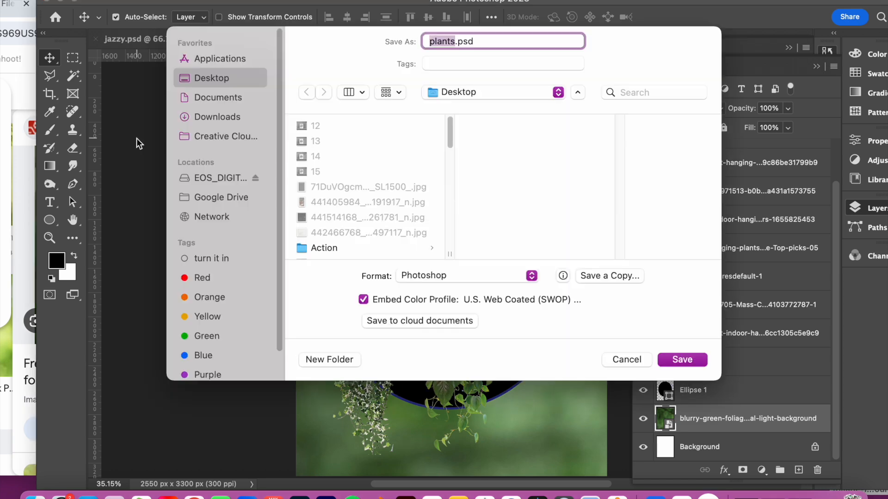
{"action": "type", "text": "ganzer"}
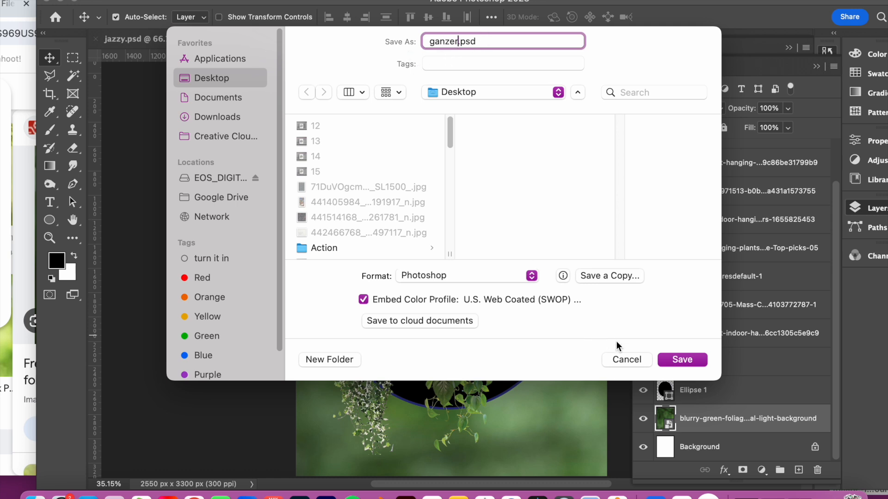
{"action": "left_click", "coordinate": [682, 360]}
{"action": "left_click", "coordinate": [666, 258]}
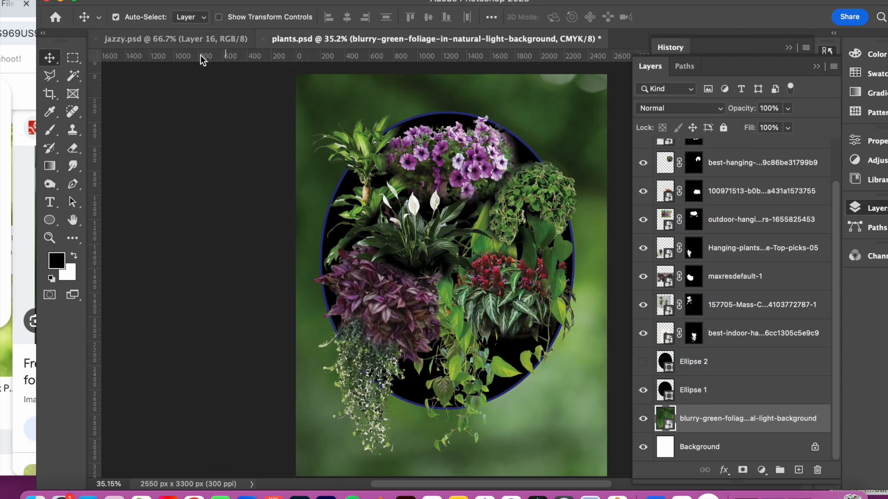